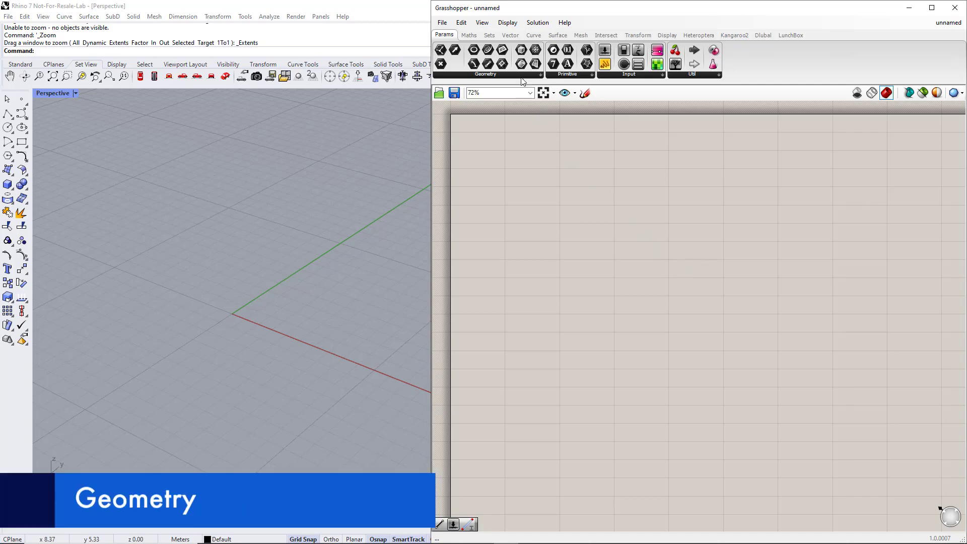
Place a Construct Point component on the canvas and duplicate it directly below the original
left_click(510, 35)
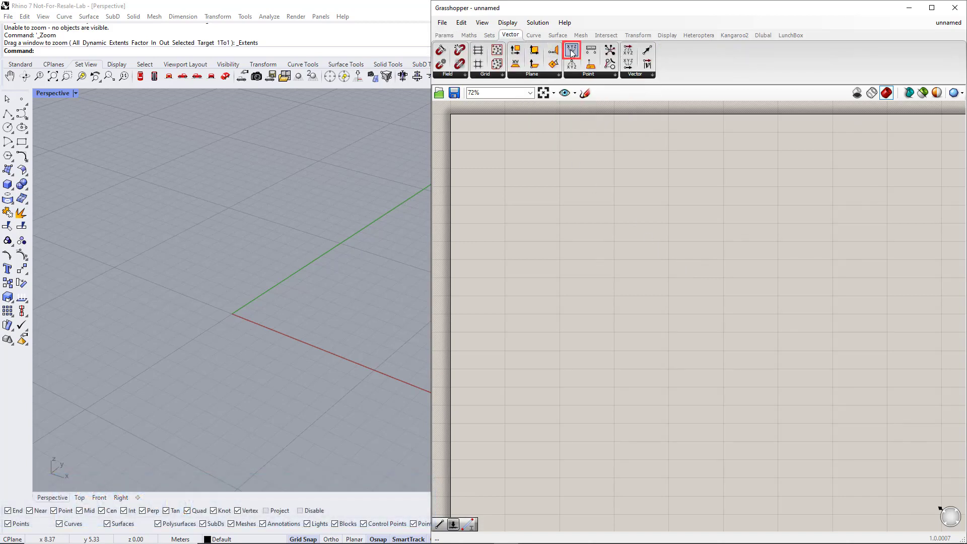
left_click_drag(571, 51, 622, 142)
left_click_drag(651, 296, 652, 298)
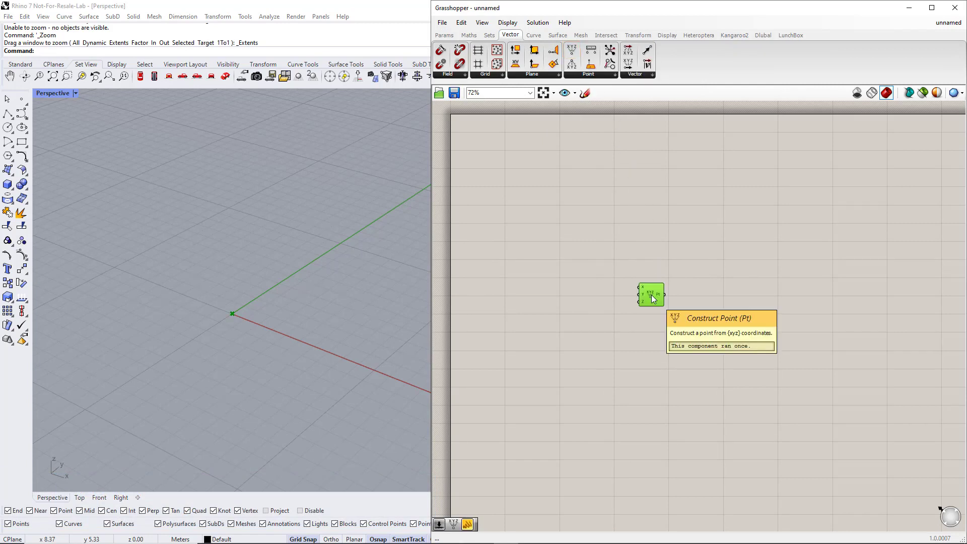
left_click(656, 323)
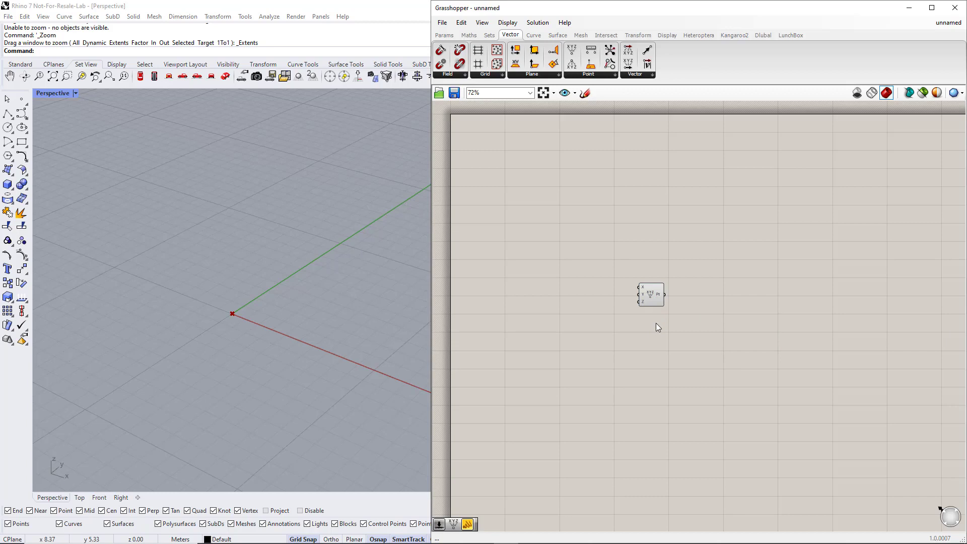
left_click(654, 298, "alt")
left_click_drag(656, 299, 652, 346, "alt")
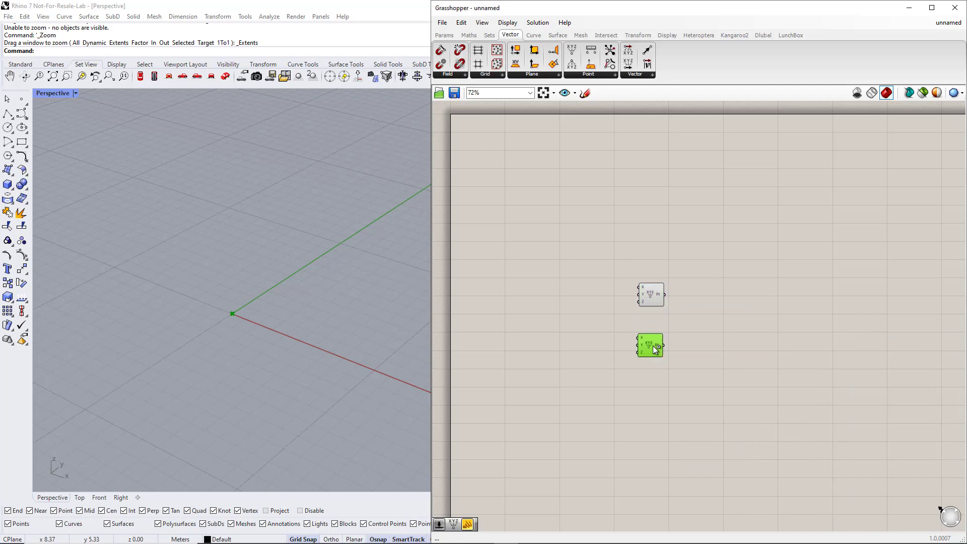
left_click(585, 340)
Add a Number Slider and connect it to the X input of the lower Construct Point component
left_click(444, 34)
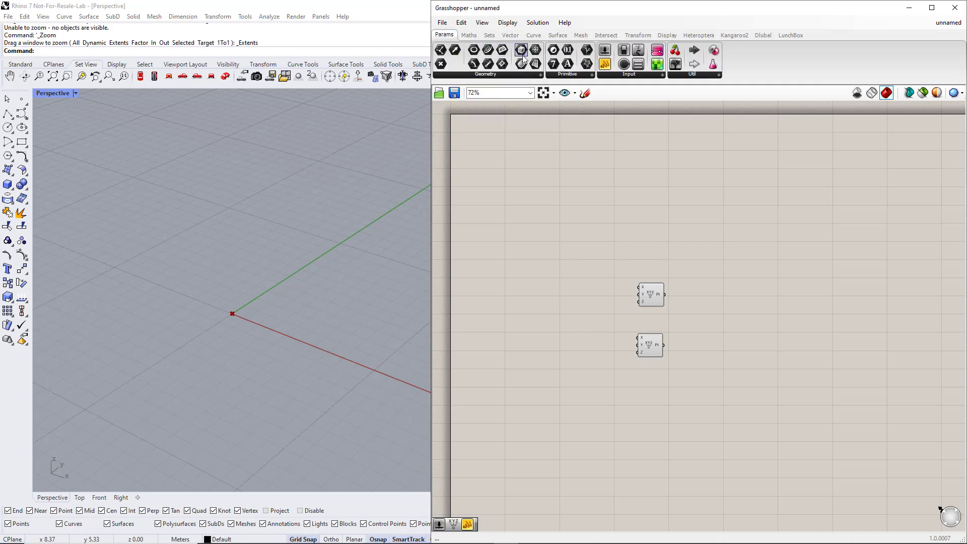
left_click(605, 74)
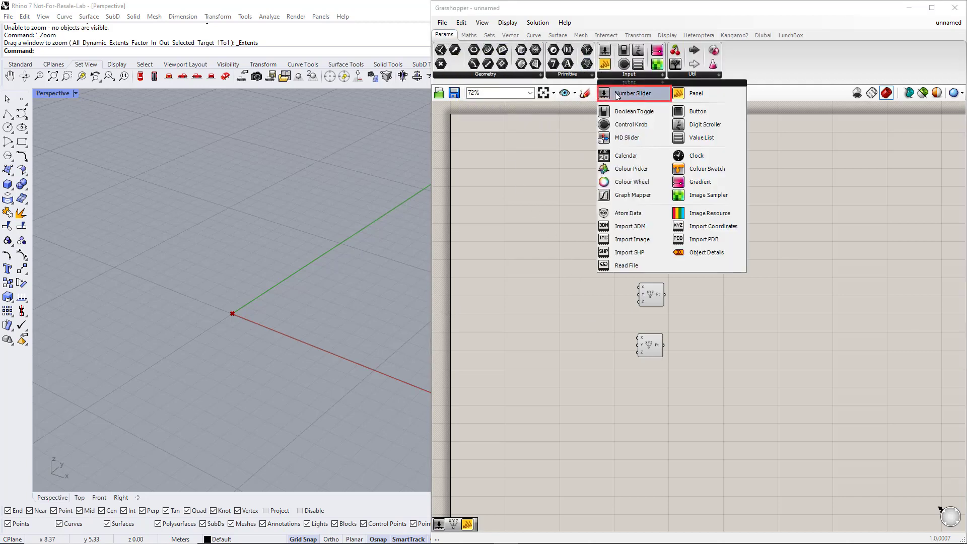
left_click_drag(617, 95, 537, 341)
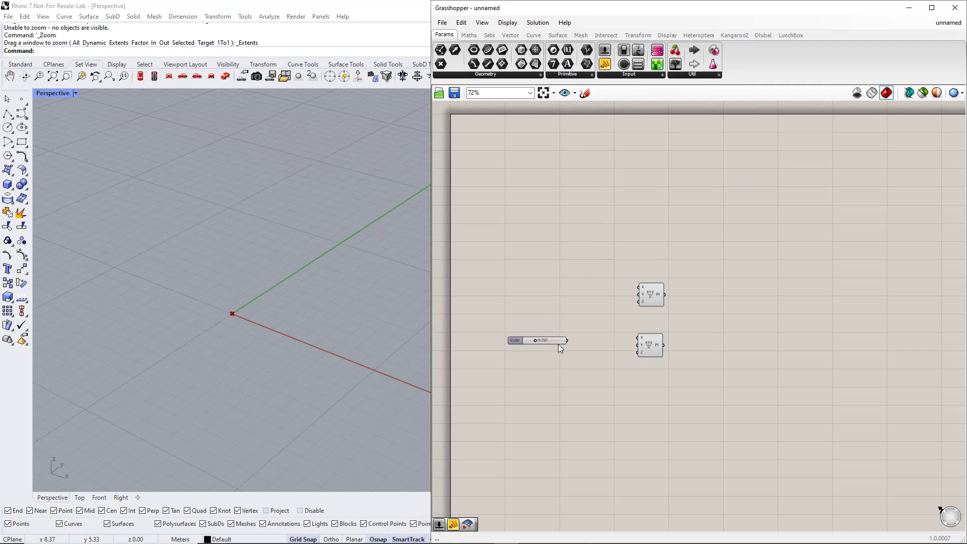
left_click_drag(600, 340, 633, 339)
Set the number slider's domain to a minimum of 1 and a maximum of 30
left_click(531, 337)
double_click(532, 339)
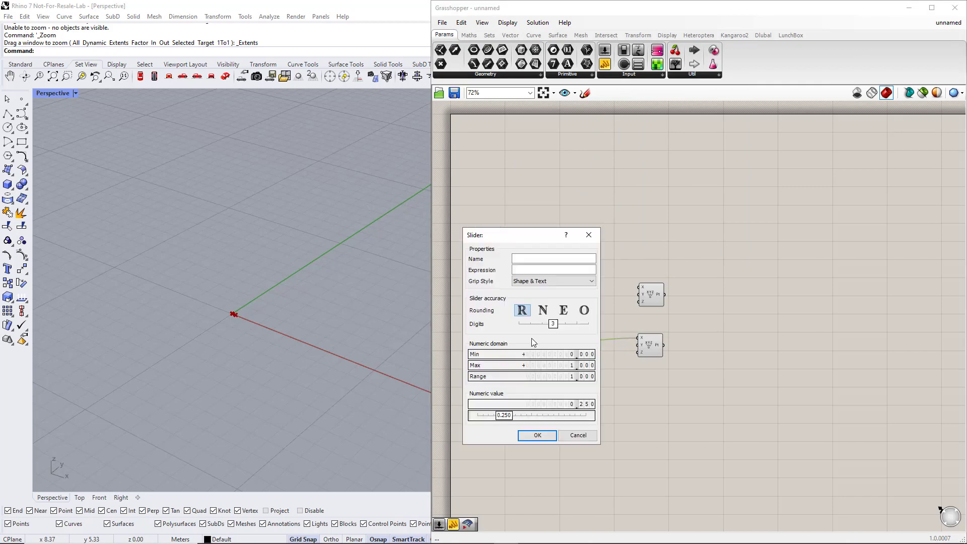
left_click(534, 355)
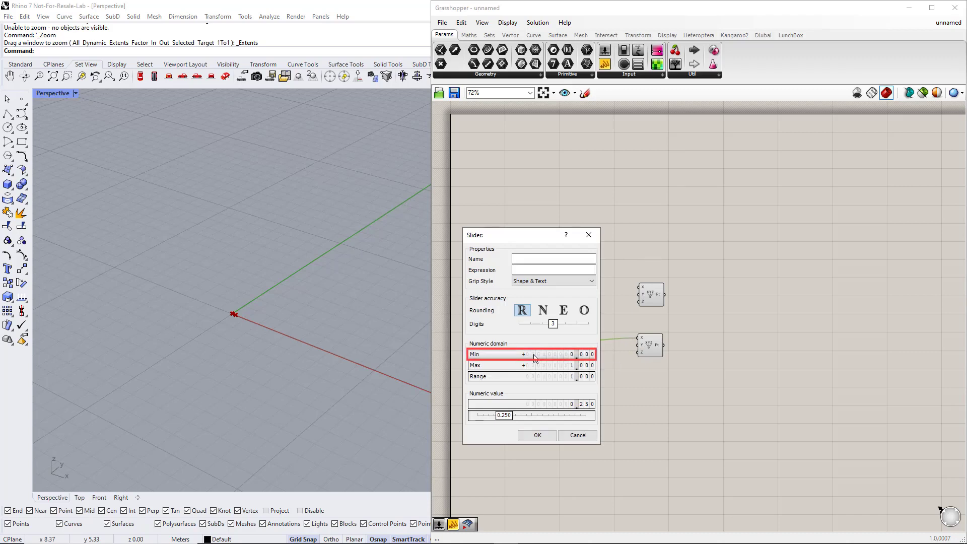
double_click(535, 356)
type("1")
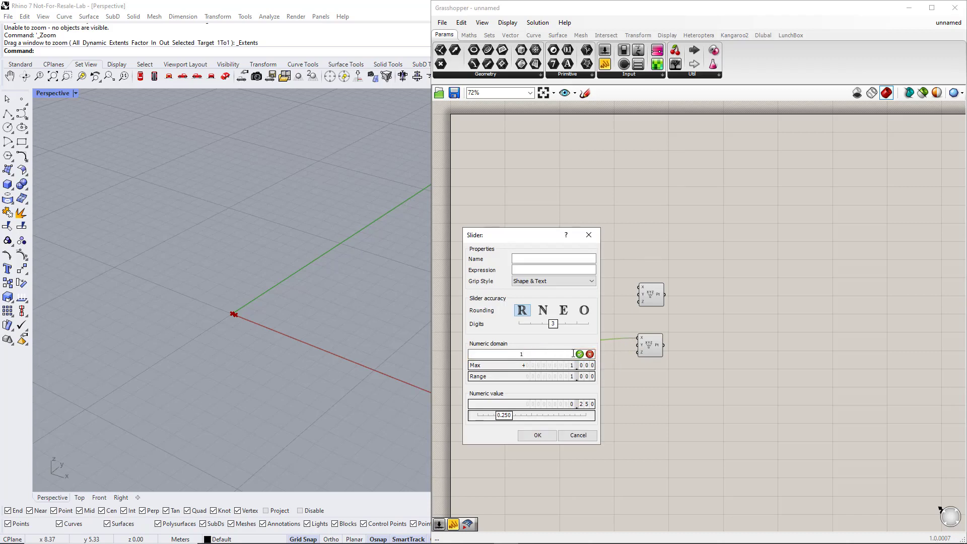
left_click(580, 354)
double_click(550, 366)
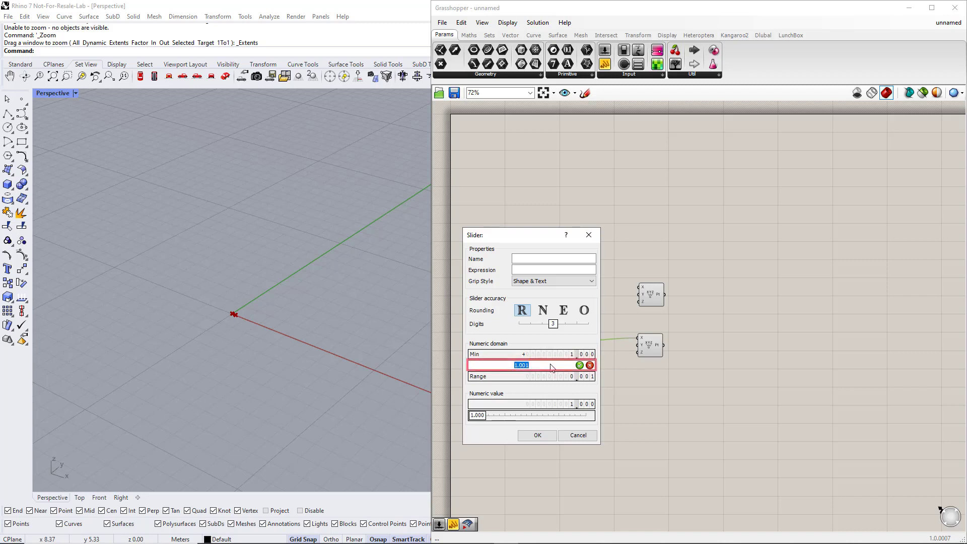
type("30")
left_click(579, 365)
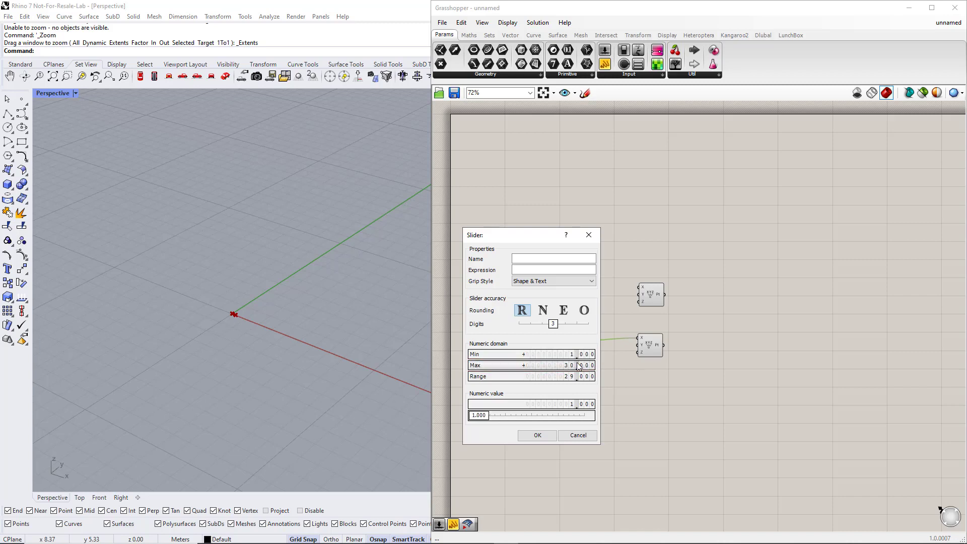
Name the slider "Total length" and apply its settings
left_click(526, 259)
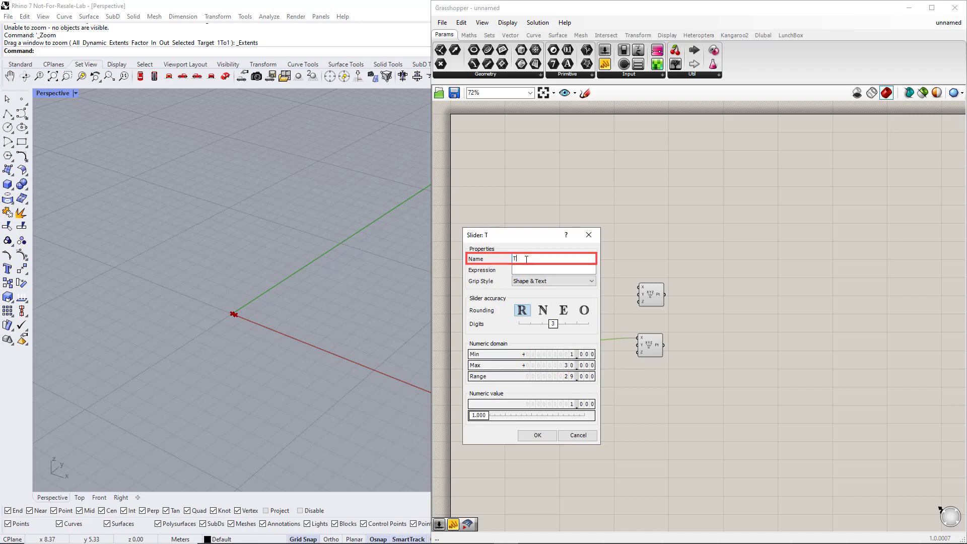
type("Total le")
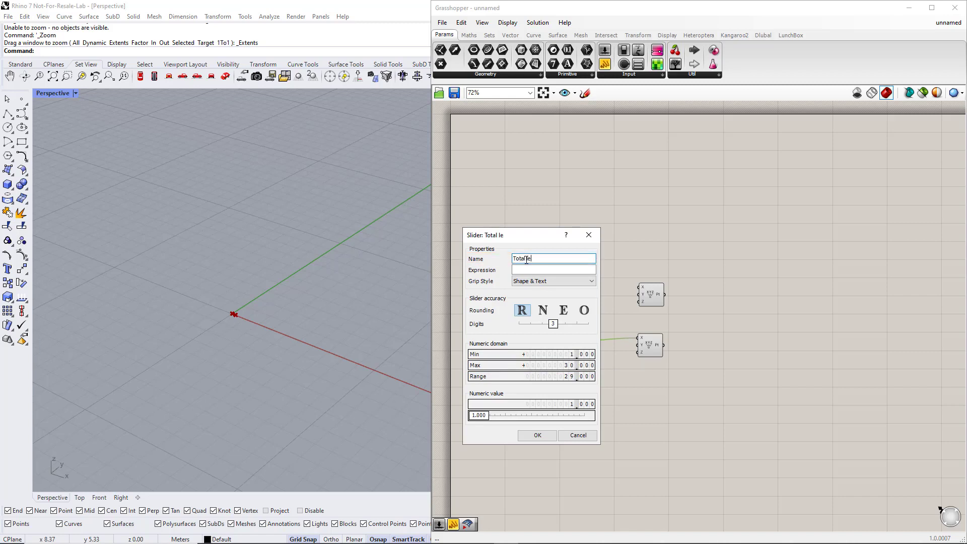
type("ngth")
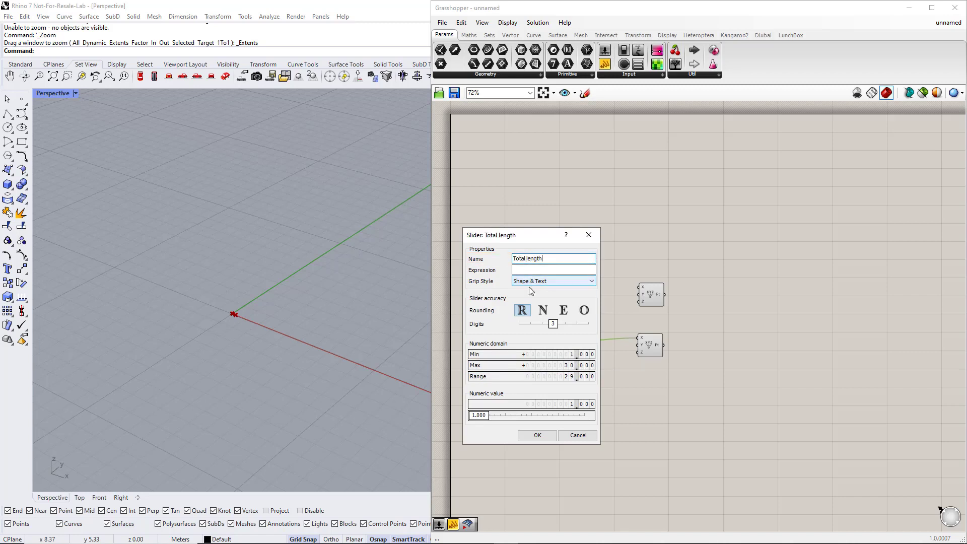
left_click(549, 434)
Set the Total length slider's type to Floating point
right_click(547, 390)
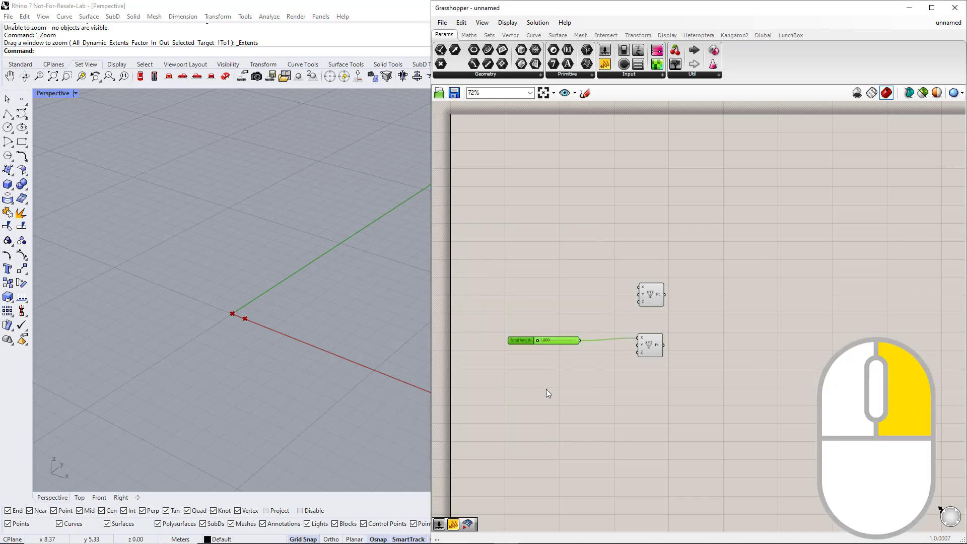
right_click(524, 342)
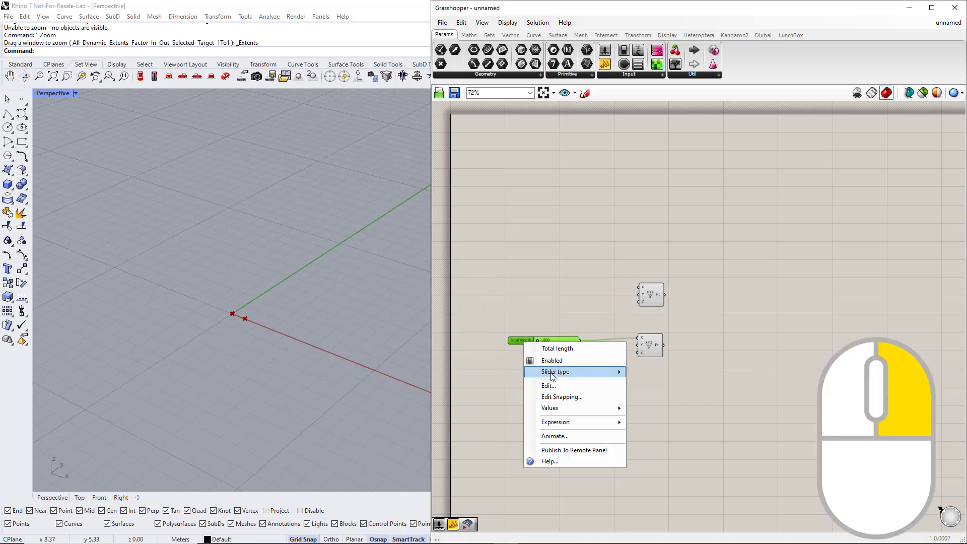
mouse_move(592, 379)
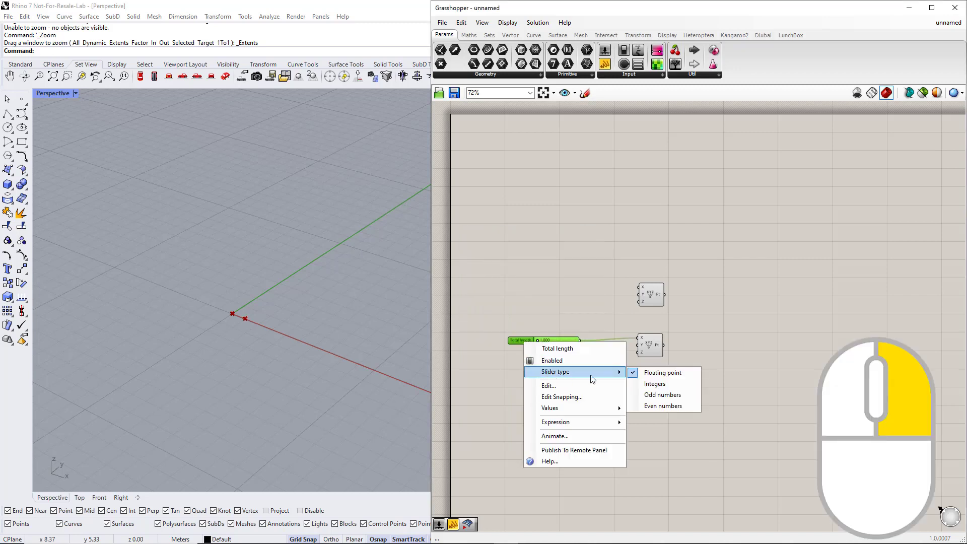
left_click(647, 373)
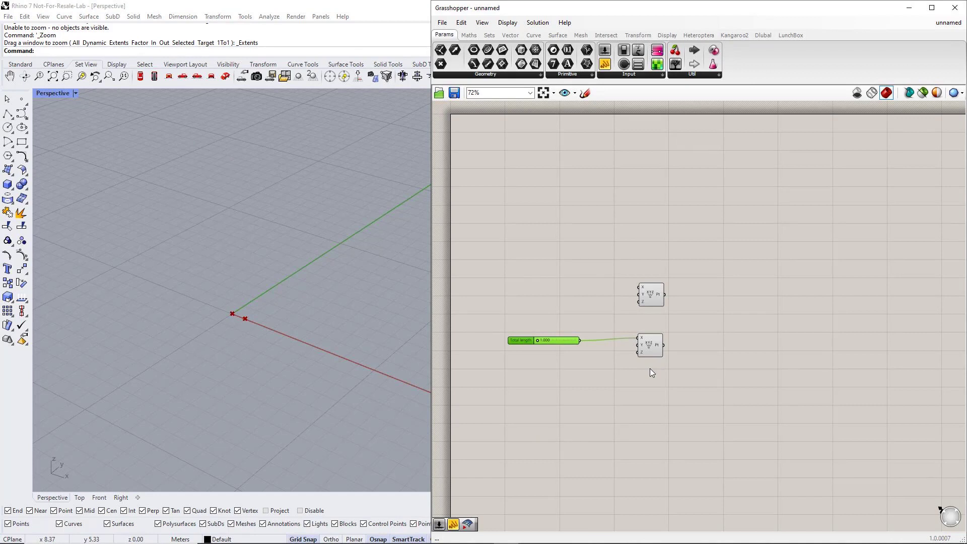
Add a Line component between the two constructed points and raise the Total length slider to about 6.8
left_click(534, 35)
left_click_drag(567, 52, 691, 312)
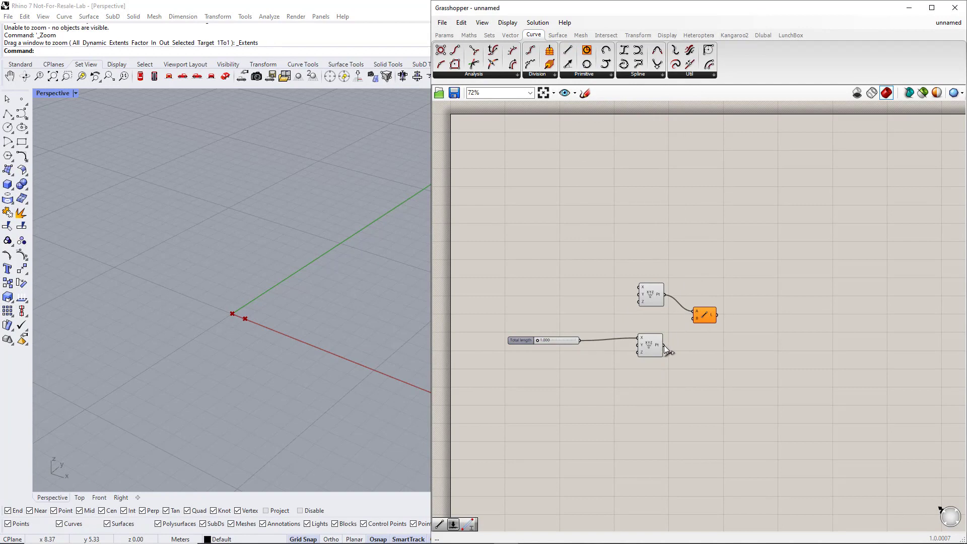
left_click_drag(663, 346, 691, 319)
left_click(705, 316)
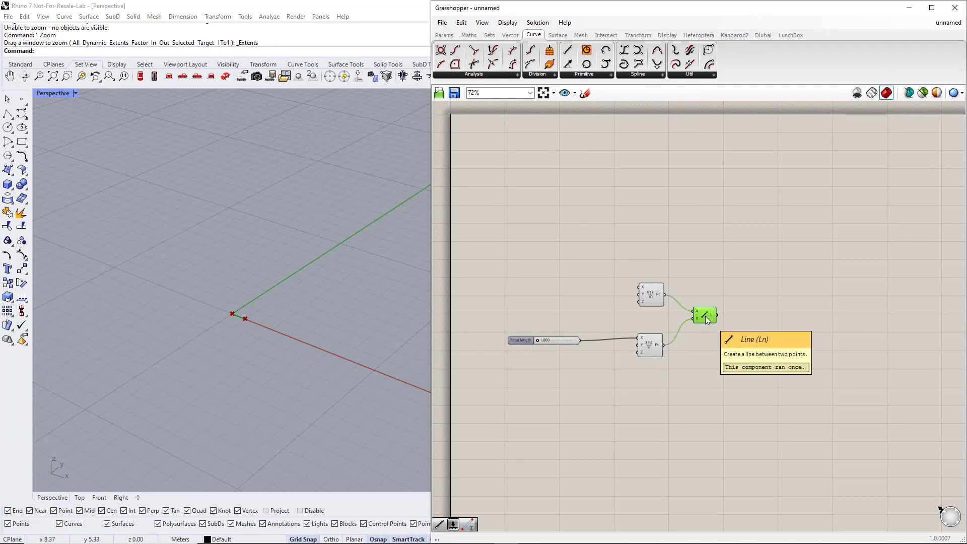
left_click_drag(538, 339, 545, 339)
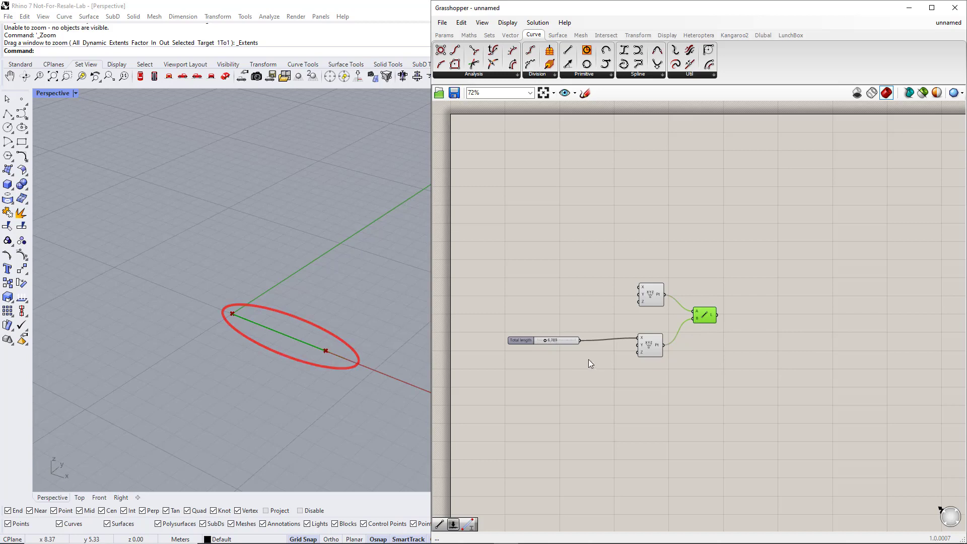
left_click(610, 369)
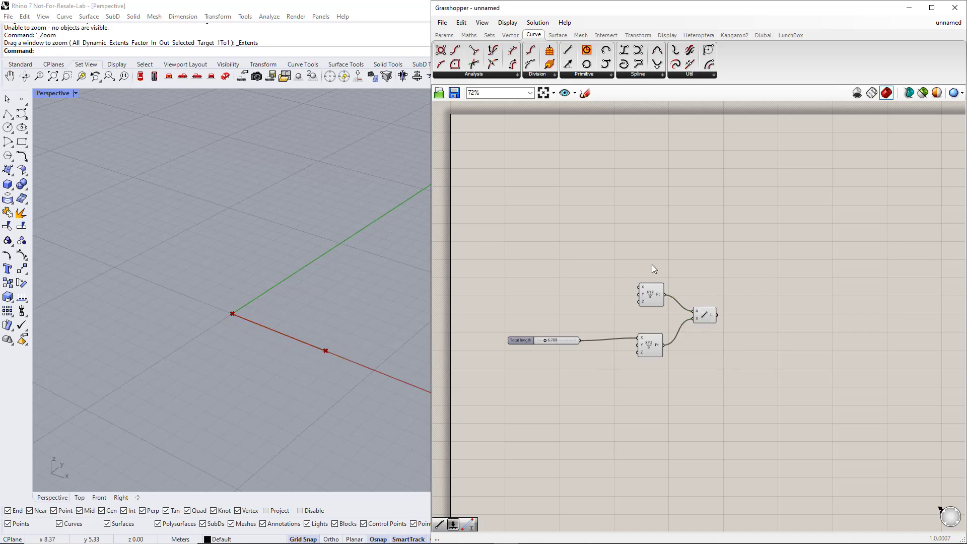
Add a Curve Middle component and feed it the Line component's output to get the midpoint
left_click(484, 75)
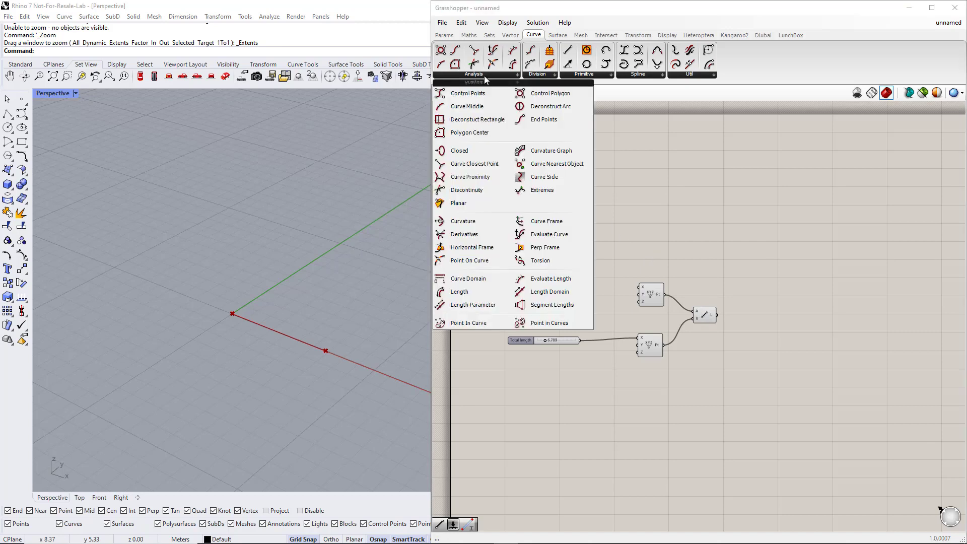
left_click(473, 110)
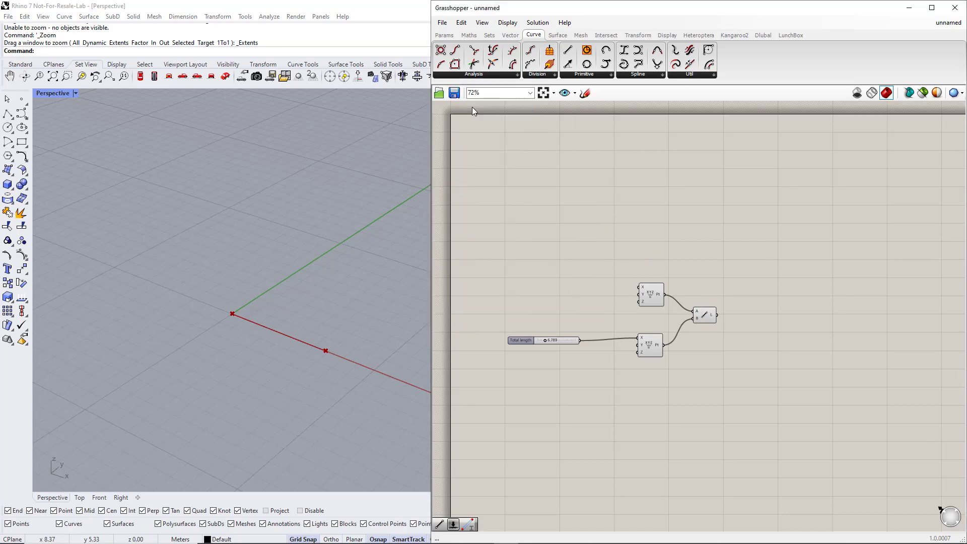
left_click(763, 312)
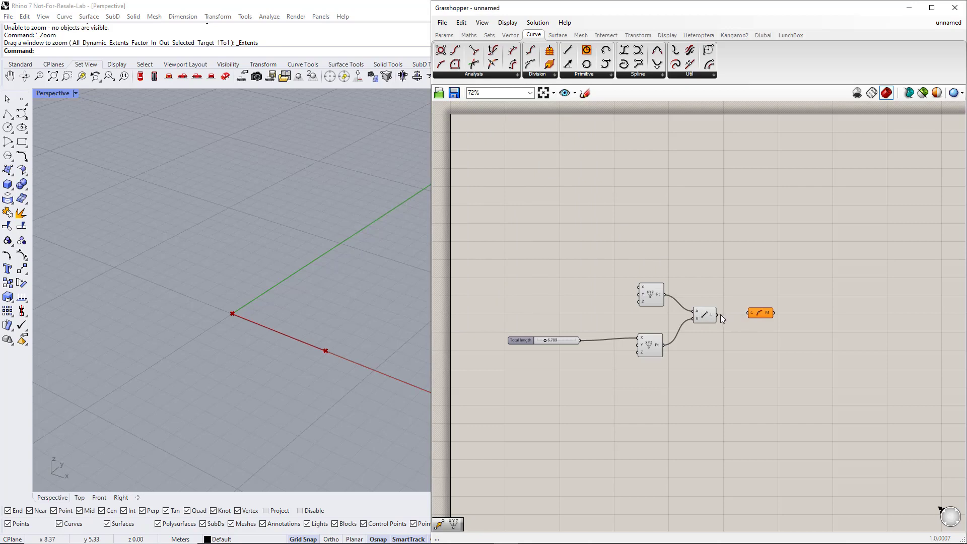
left_click_drag(718, 315, 753, 313)
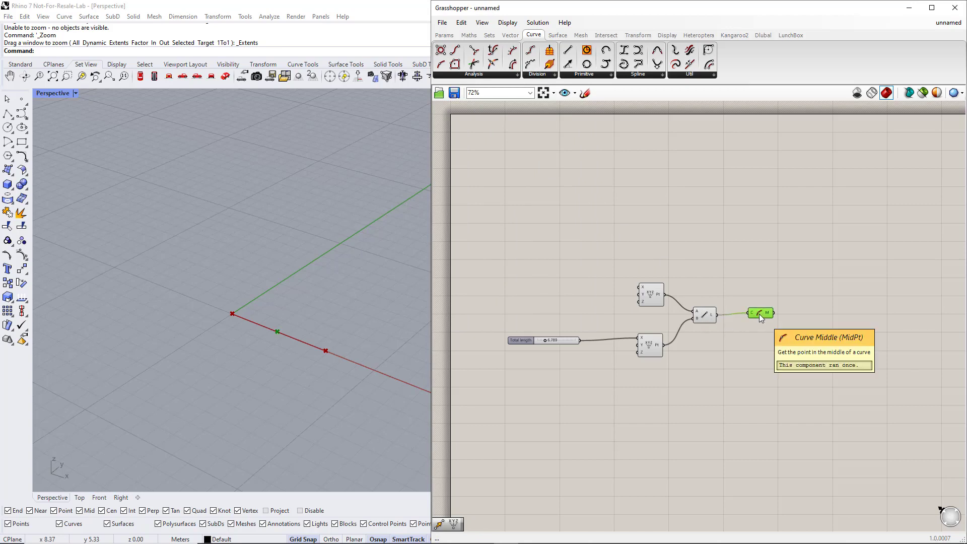
left_click_drag(656, 366, 642, 287, "shift")
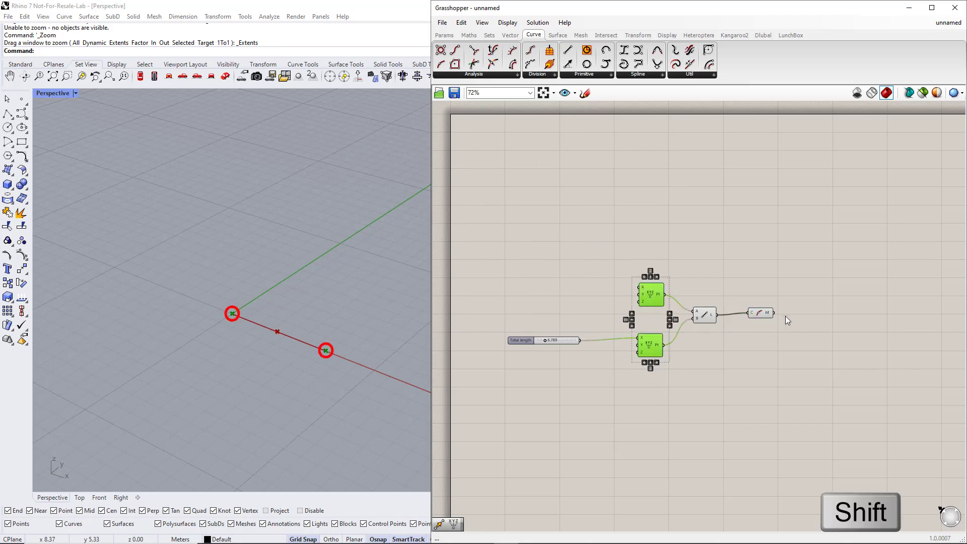
left_click(766, 237)
Add two Move components, one above and one below the Curve Middle component
left_click(638, 34)
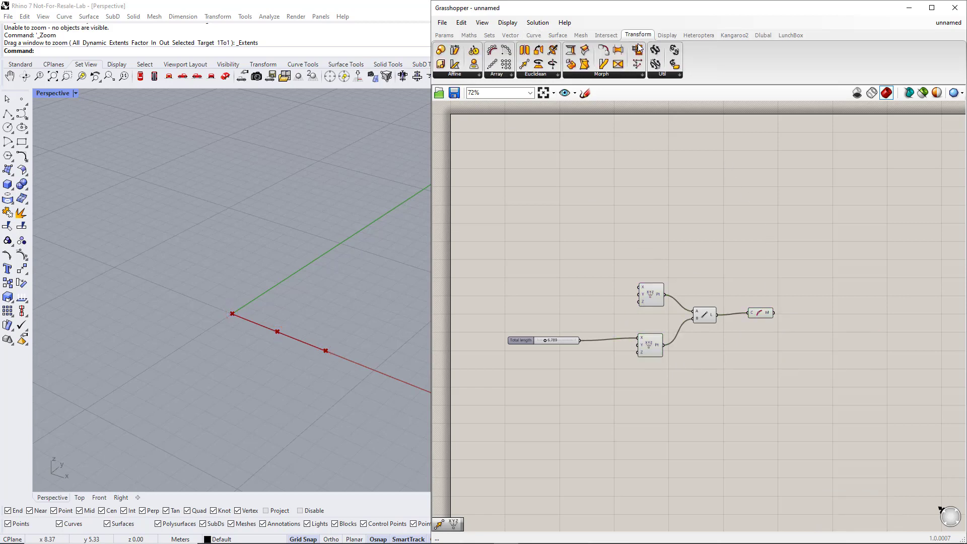
left_click(548, 76)
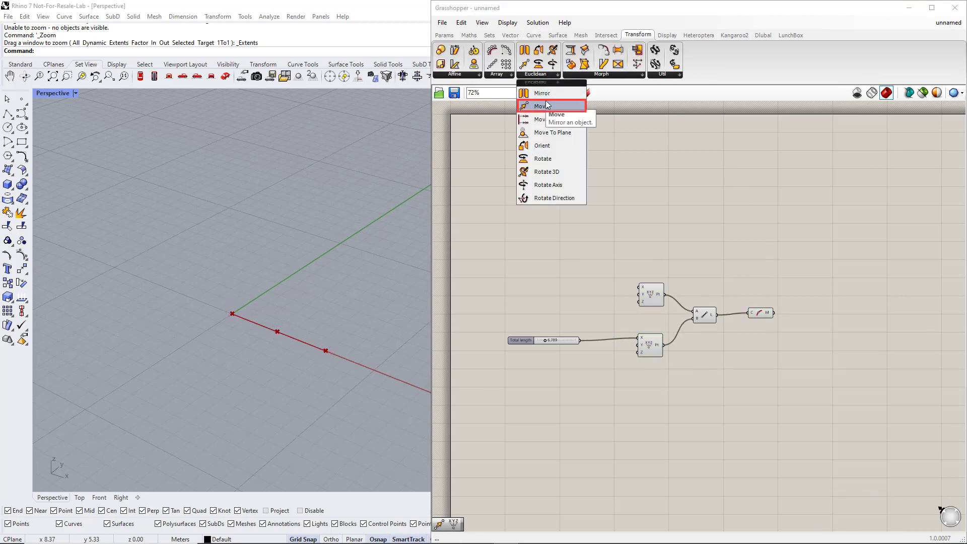
double_click(732, 227)
type("move")
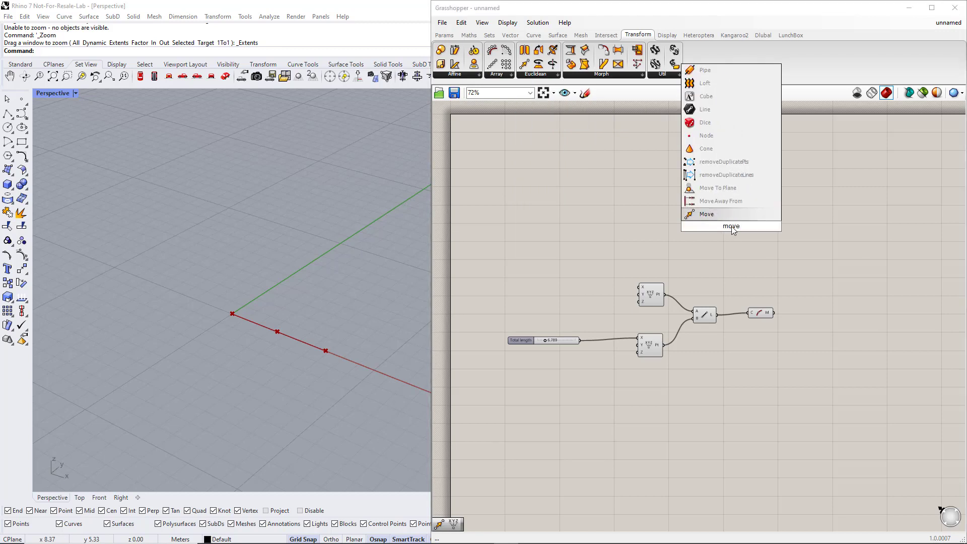
key("Return")
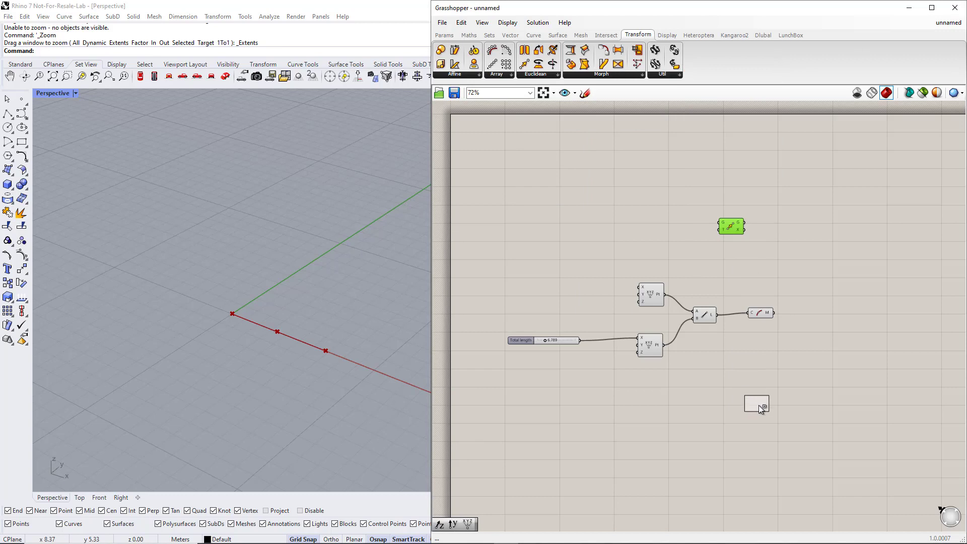
left_click_drag(738, 233, 791, 248)
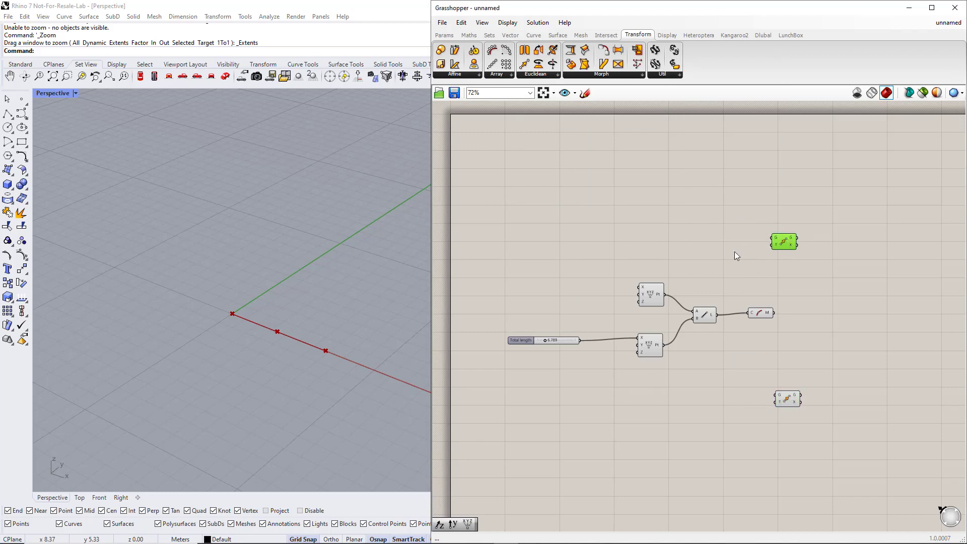
Connect the upper point to the upper Move component's geometry input and the lower point to the lower Move's geometry input
left_click_drag(651, 261, 630, 360)
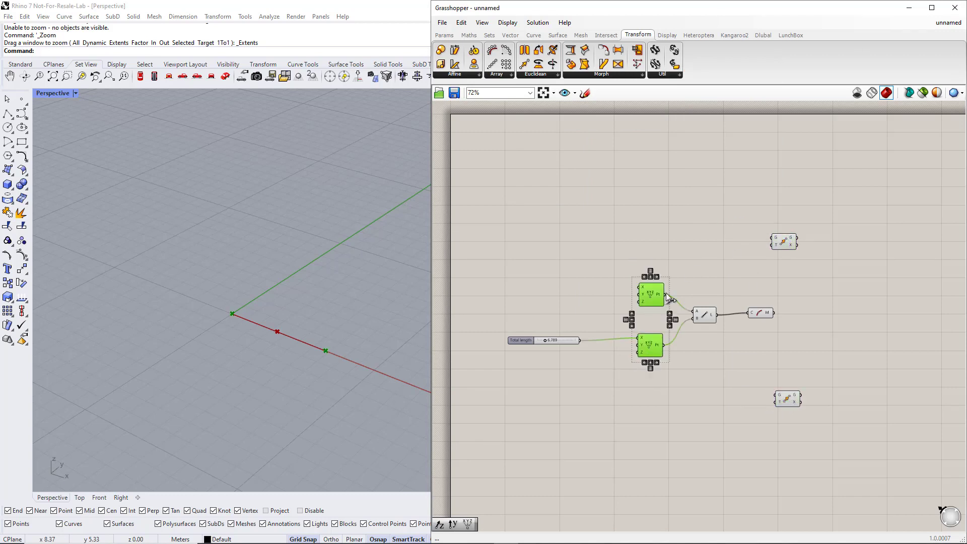
left_click_drag(665, 294, 771, 238)
left_click_drag(665, 346, 777, 396)
left_click_drag(823, 416, 791, 233)
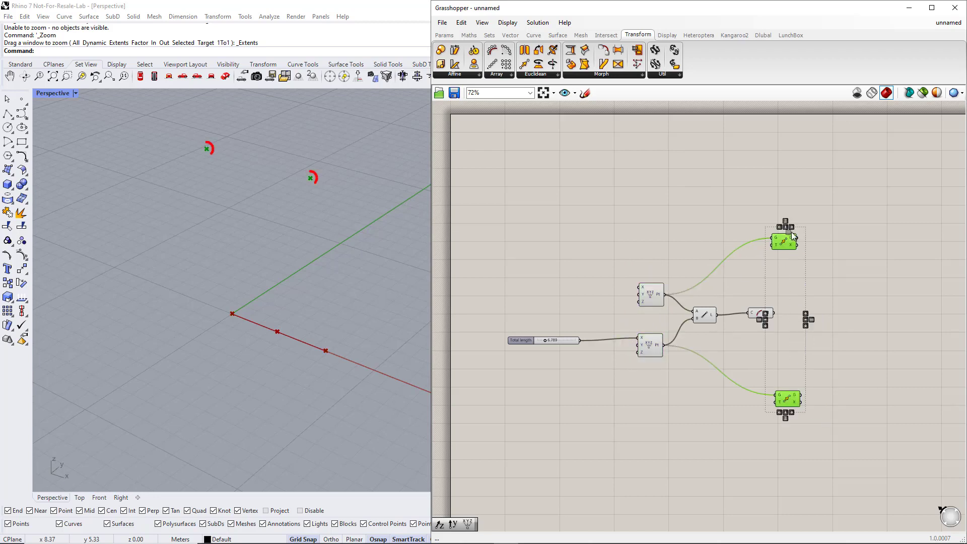
Add a Unit Z component and connect its vector output to the motion input of both Move components
left_click(789, 274)
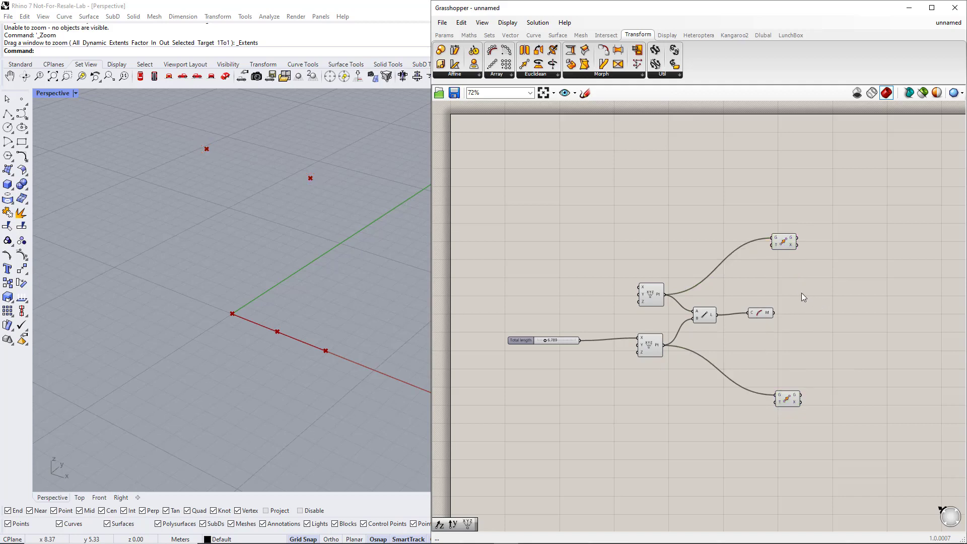
left_click(510, 35)
left_click(649, 75)
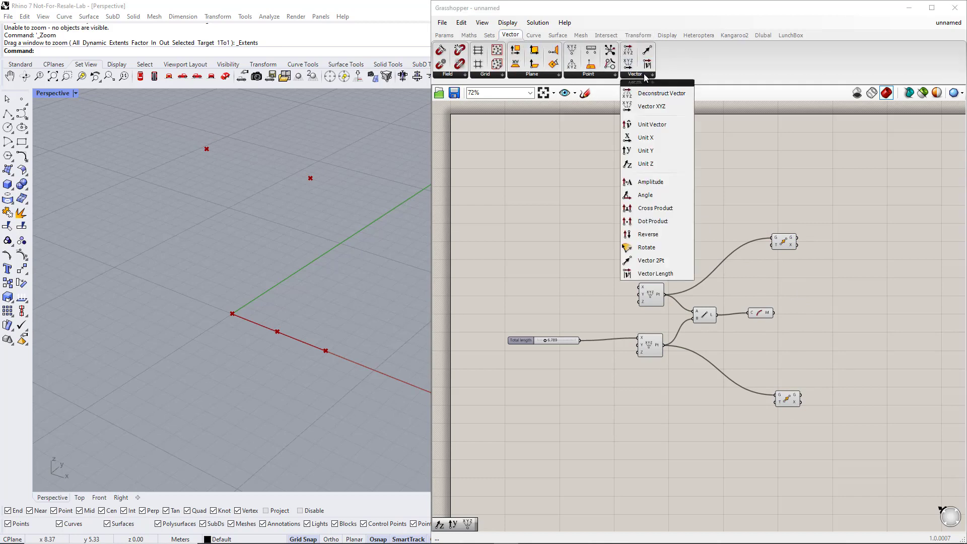
double_click(746, 348)
type("unit z")
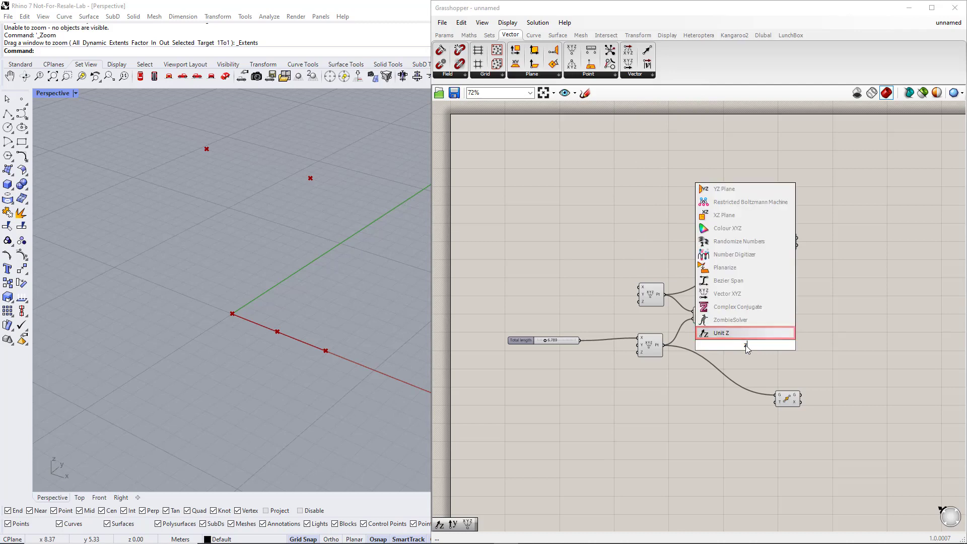
key("Return")
left_click_drag(757, 346, 771, 246)
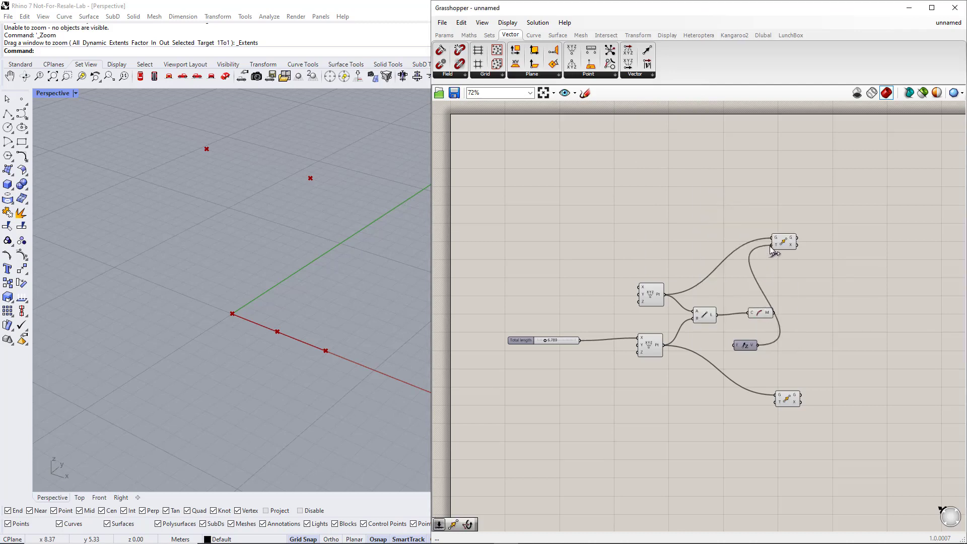
left_click_drag(776, 403, 706, 388)
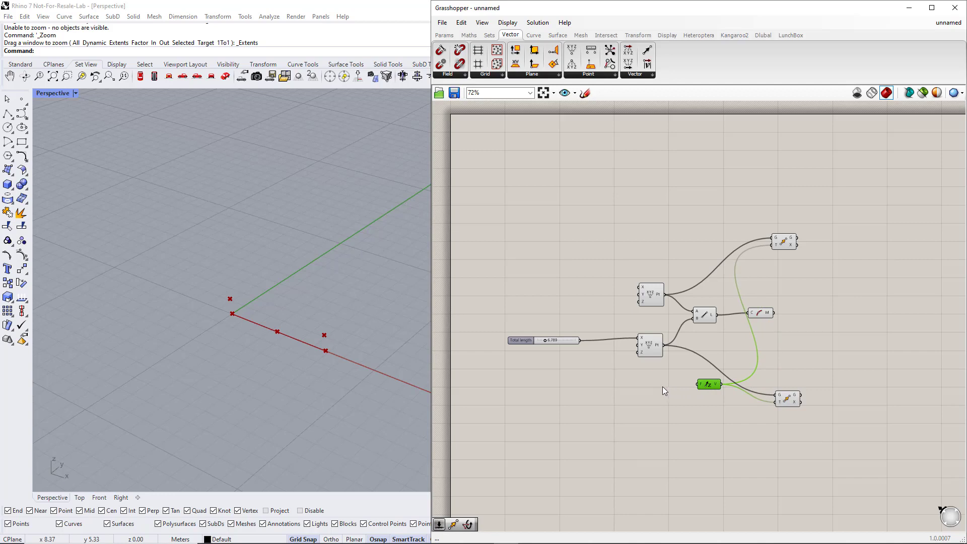
Add a number slider ranging from 1 to 5, name it Side height and connect it to the Unit Z factor
double_click(644, 387)
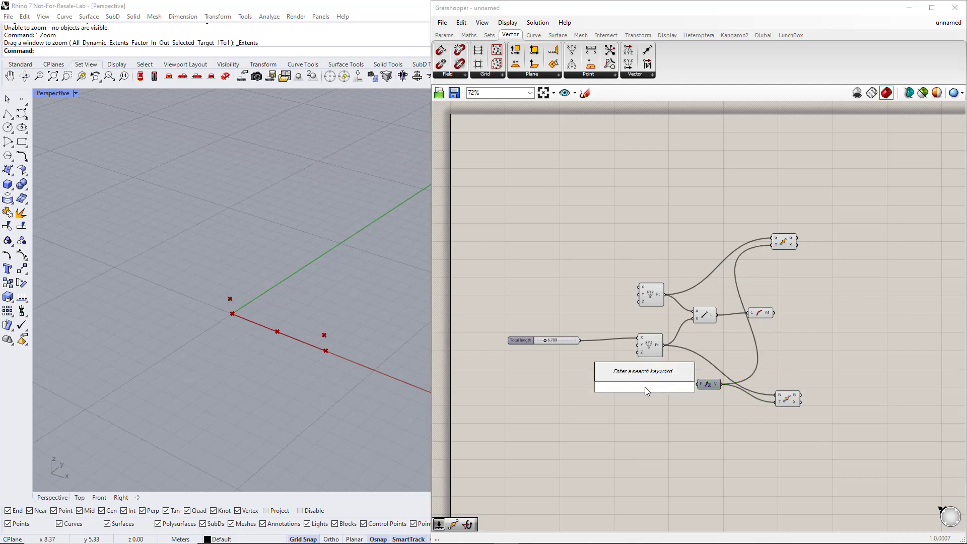
type("1")
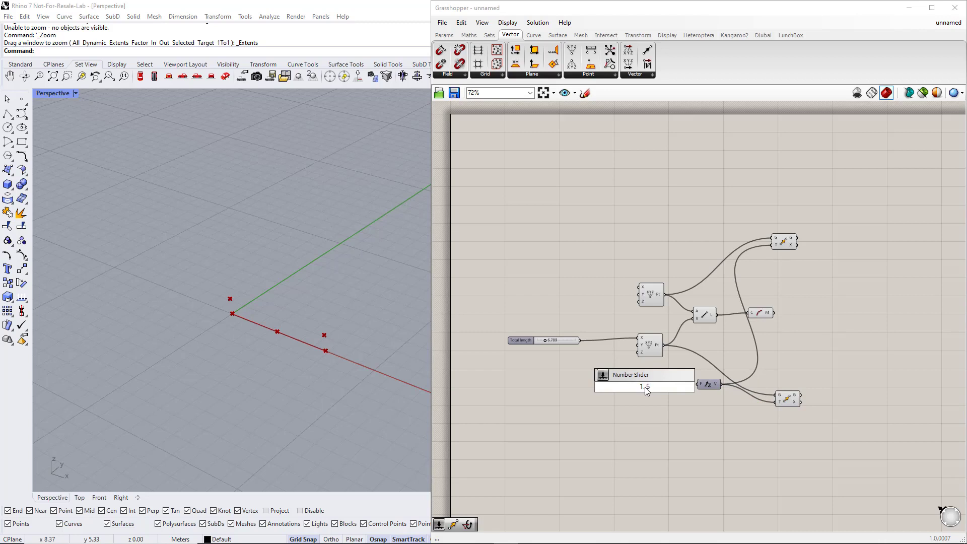
type(".5")
key("Return")
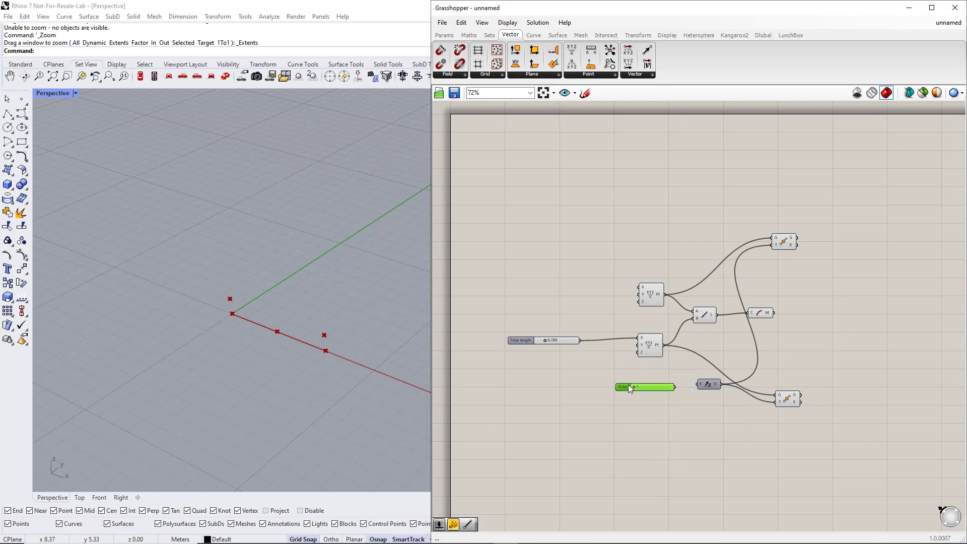
double_click(628, 385)
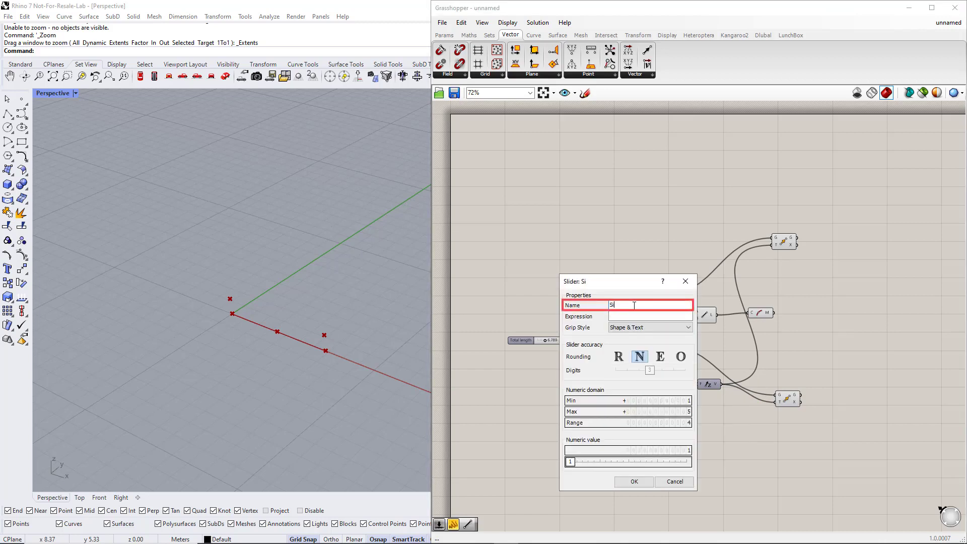
type("Side height")
left_click(631, 481)
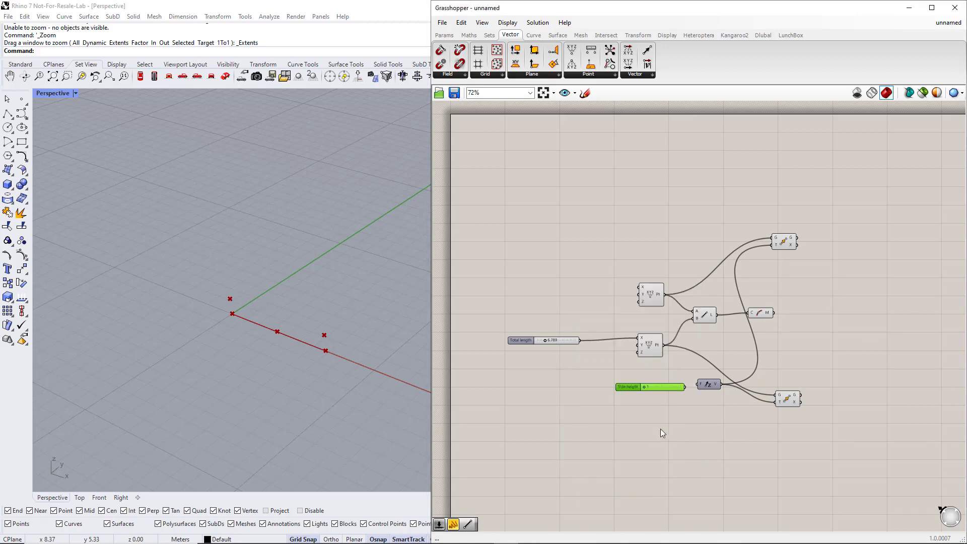
left_click_drag(685, 387, 698, 385)
left_click(708, 400)
Add a third Move component and feed it the Curve Middle point as geometry
left_click(762, 314)
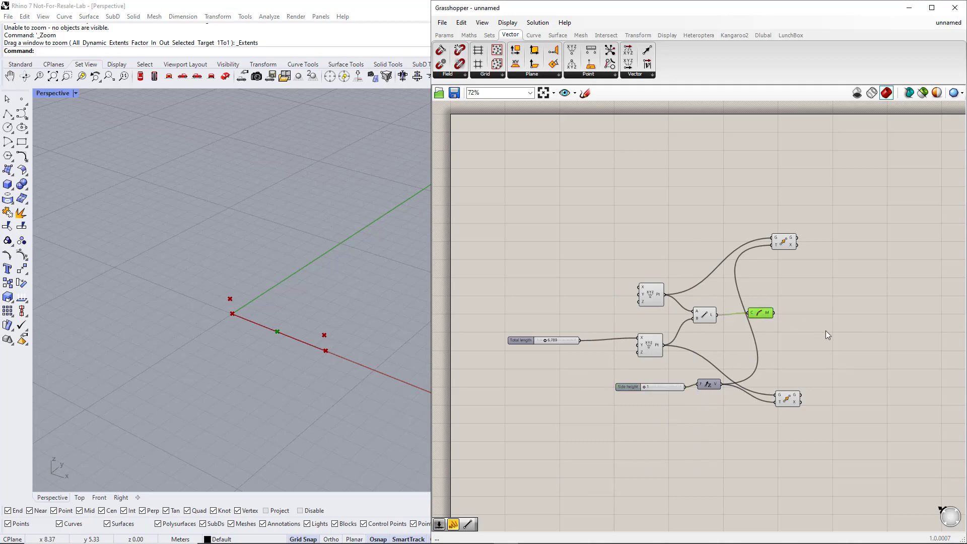
right_click_drag(826, 329, 765, 334)
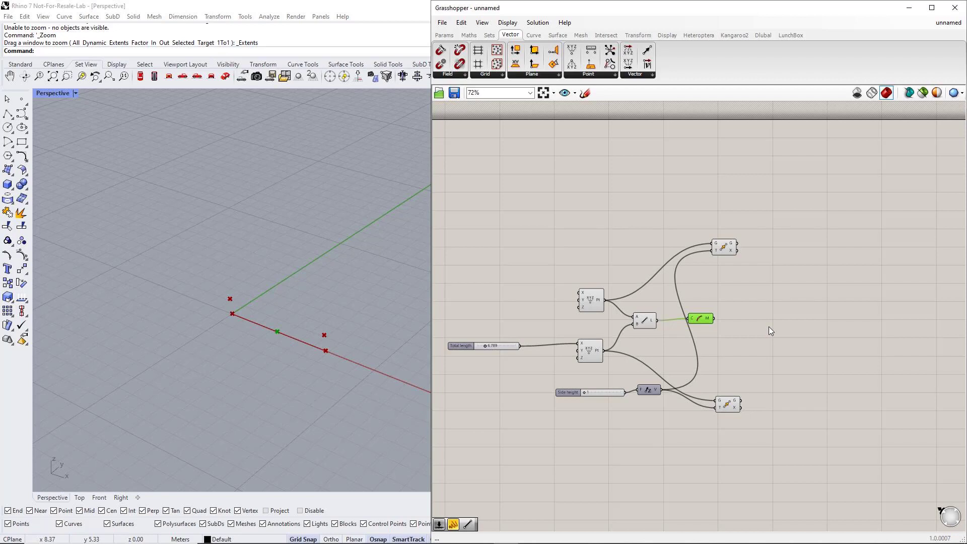
double_click(769, 321)
type("mo")
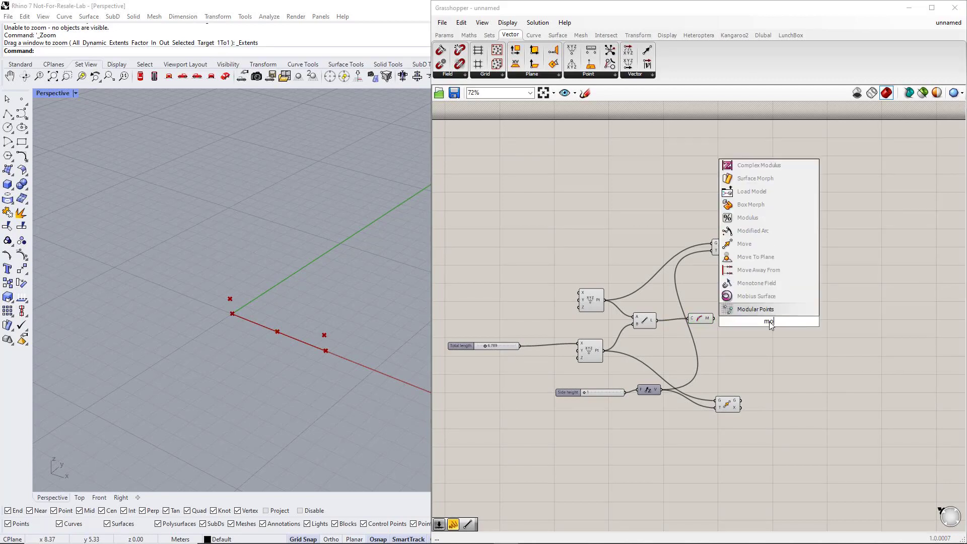
type("ve")
key("Return")
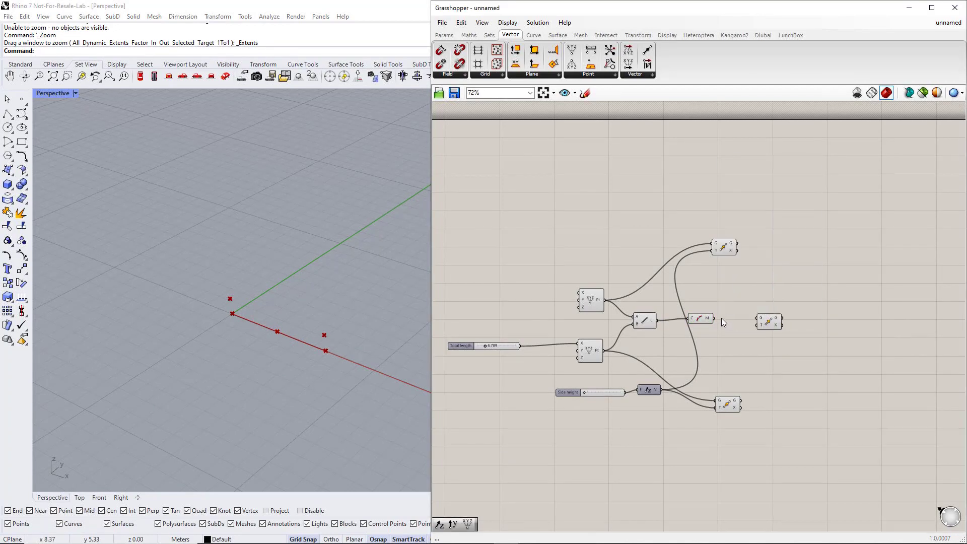
left_click_drag(714, 318, 800, 321)
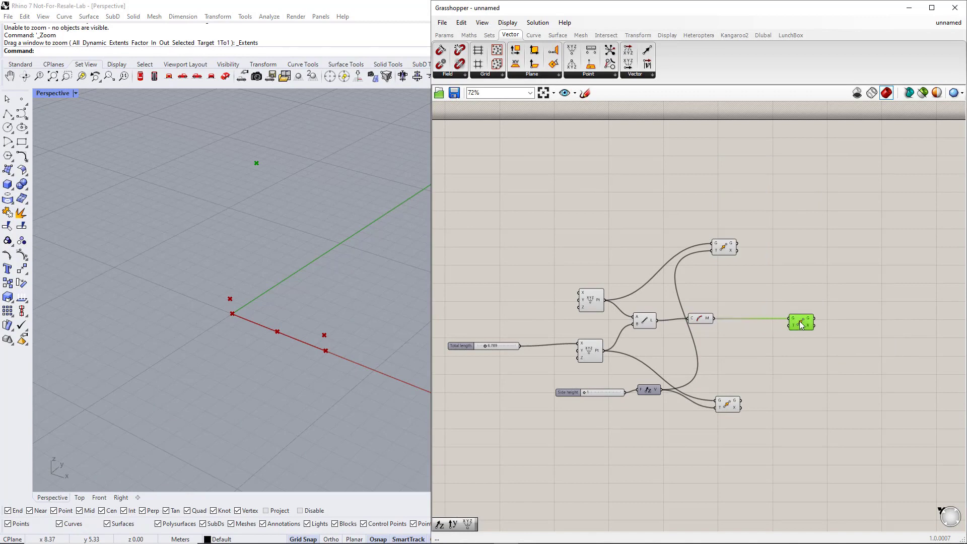
Add a second Unit Z component and connect it to the motion input of the midpoint's Move component
double_click(773, 345)
type("unit x")
key("Return")
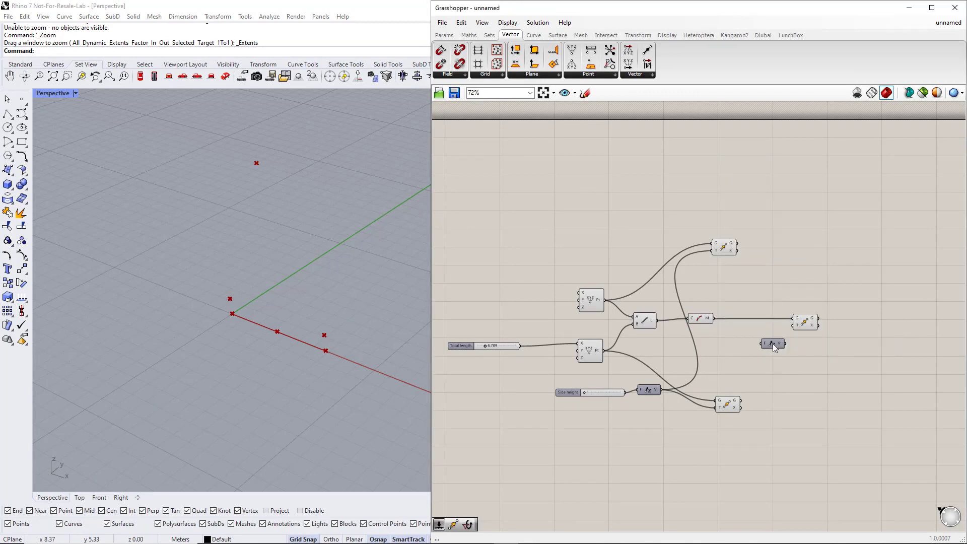
left_click_drag(804, 327, 825, 327)
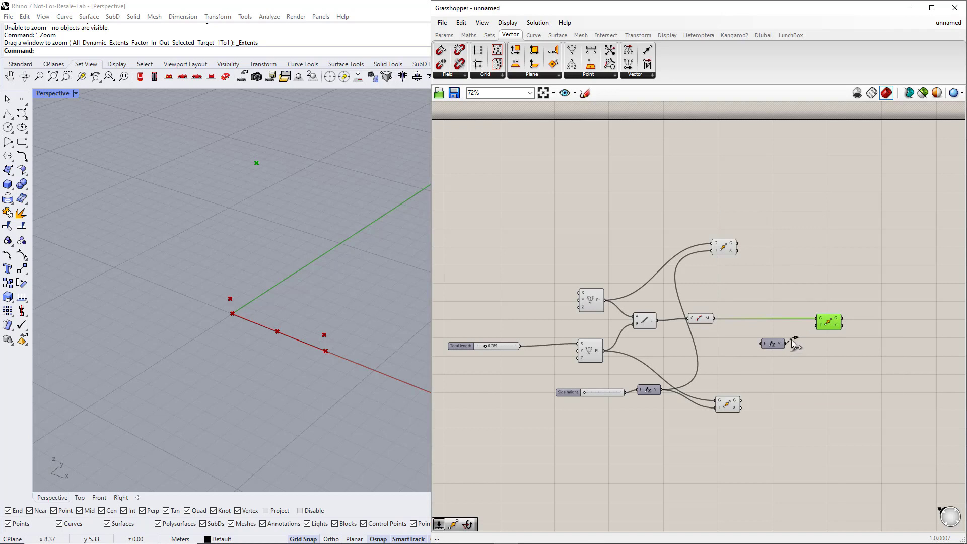
left_click_drag(780, 348, 802, 352)
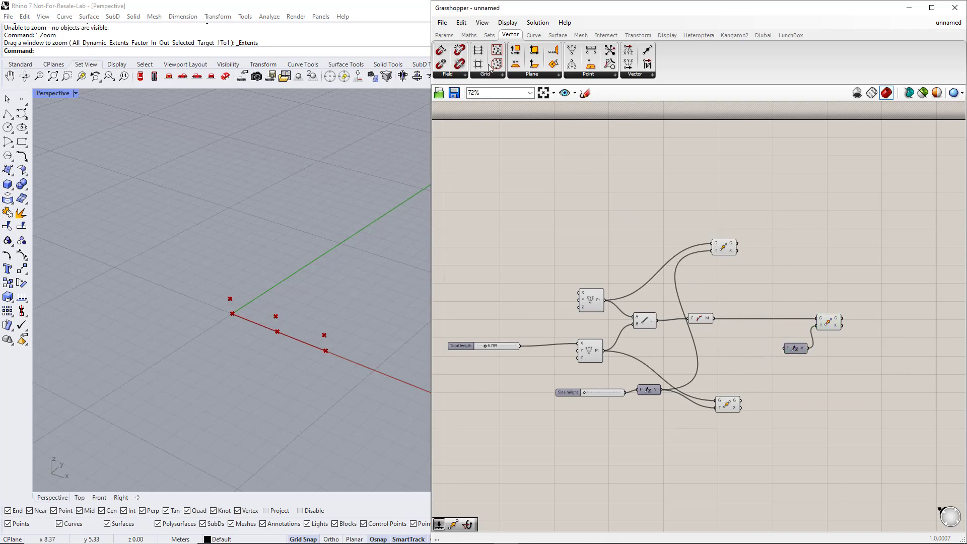
Add an Expression component near the second Unit Z and set its expression to x+y
left_click(469, 35)
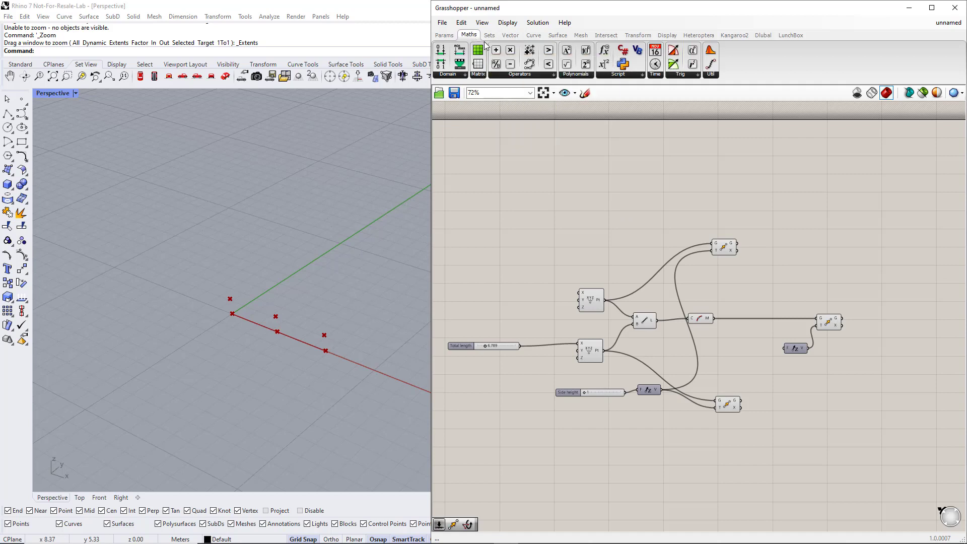
left_click(624, 81)
left_click(626, 106)
left_click(738, 362)
double_click(735, 365)
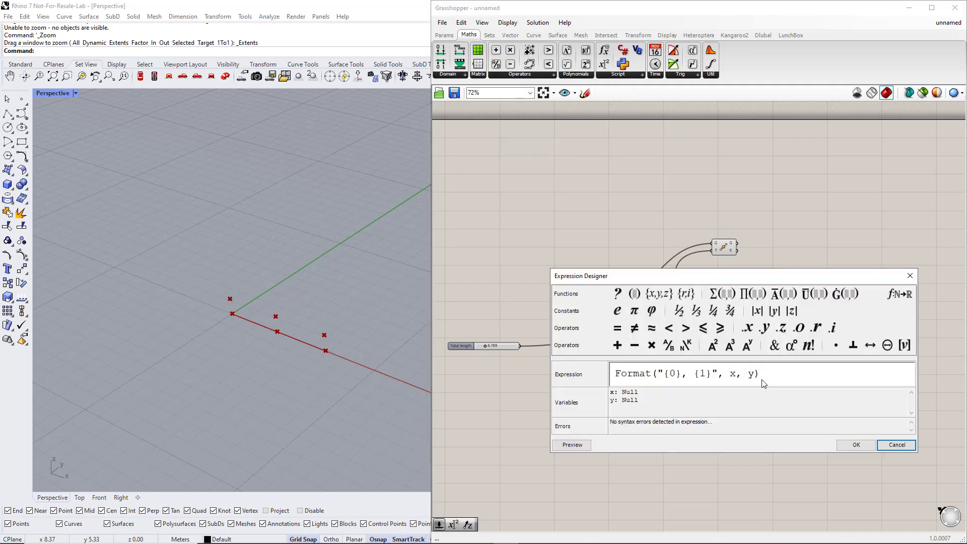
left_click_drag(761, 375, 611, 381)
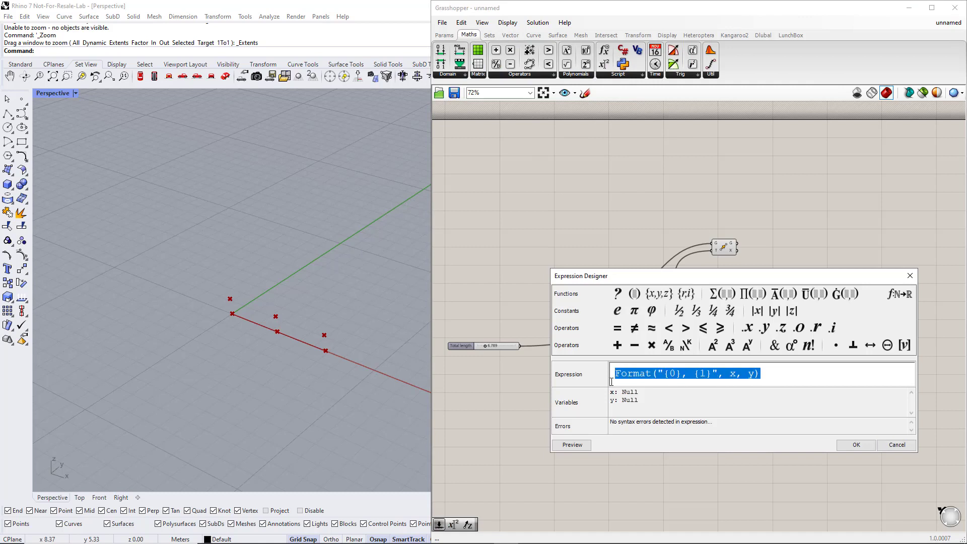
type("x+y")
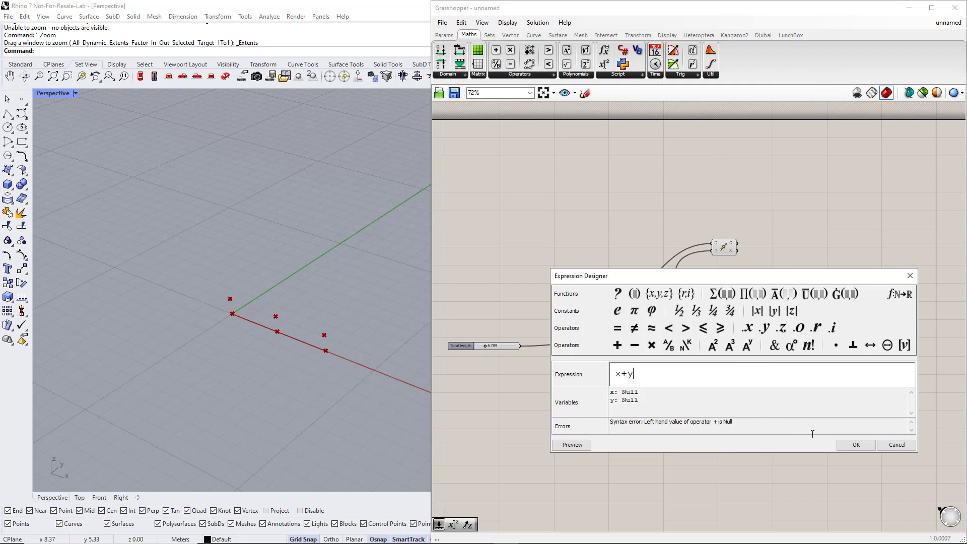
left_click(856, 444)
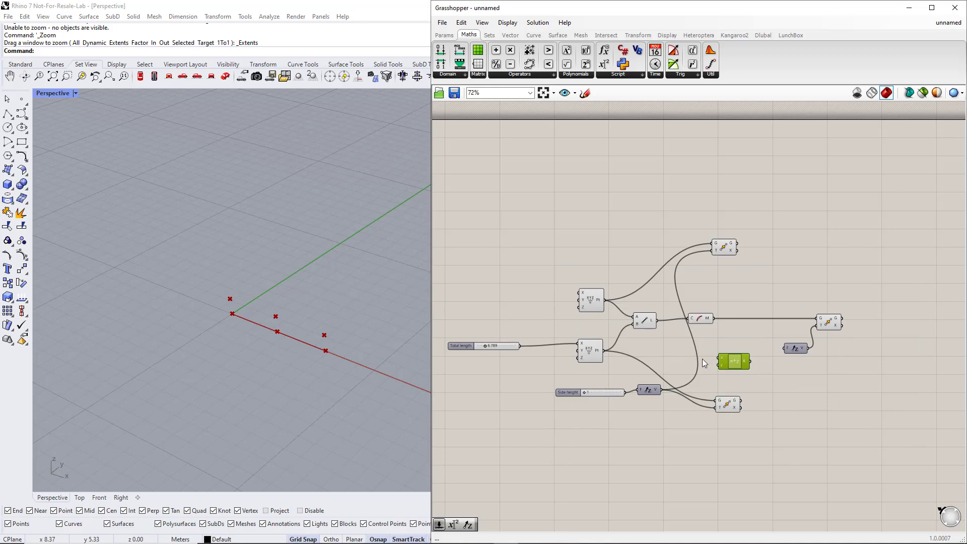
Feed the expression with the Side height slider and a new 0 to 5 slider named Apex height, and wire its result to the second Unit Z
left_click_drag(624, 391, 718, 361)
double_click(709, 382)
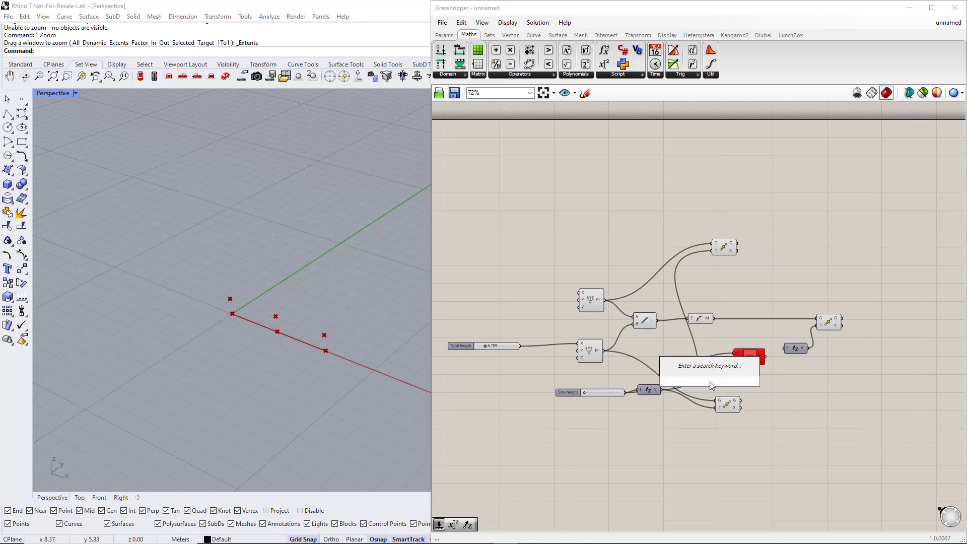
type("0.5")
left_click(709, 382)
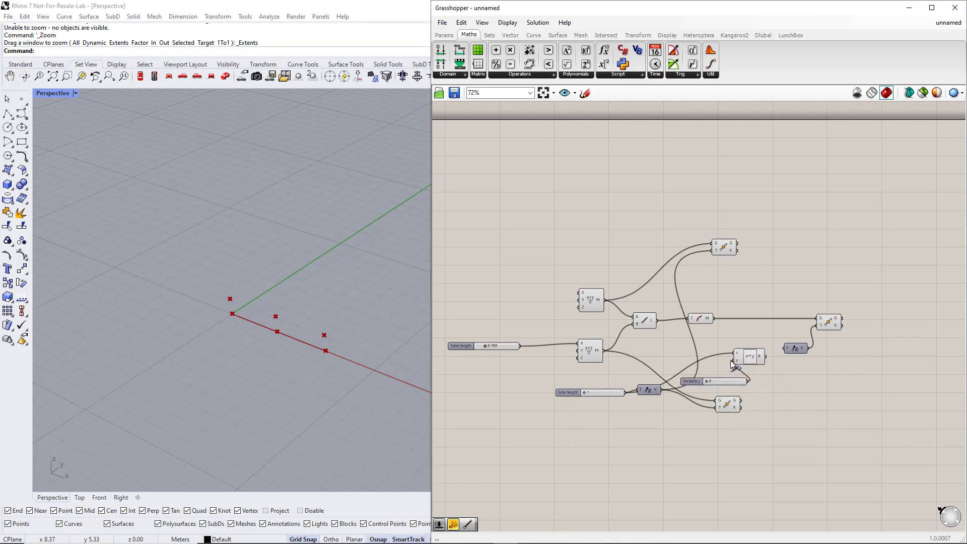
double_click(730, 360)
type("x height")
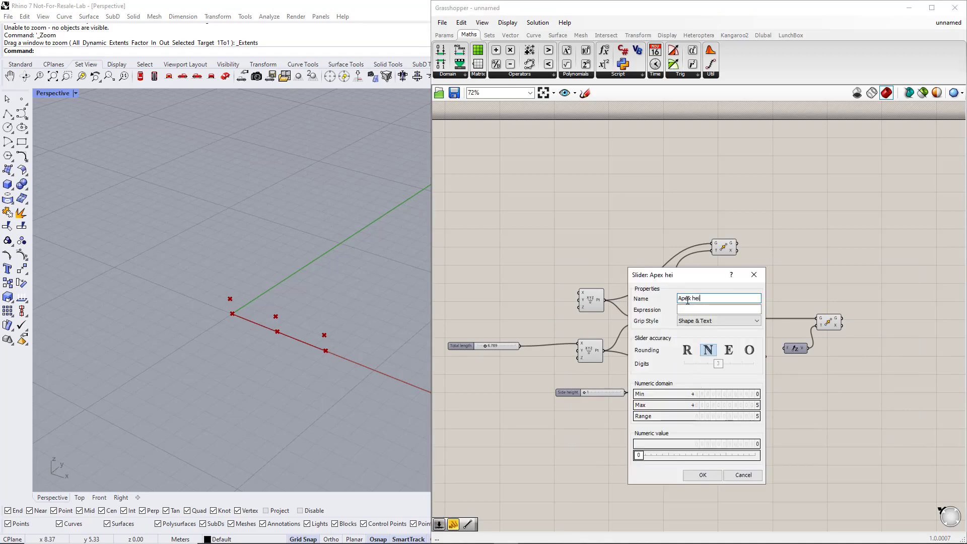
left_click(703, 475)
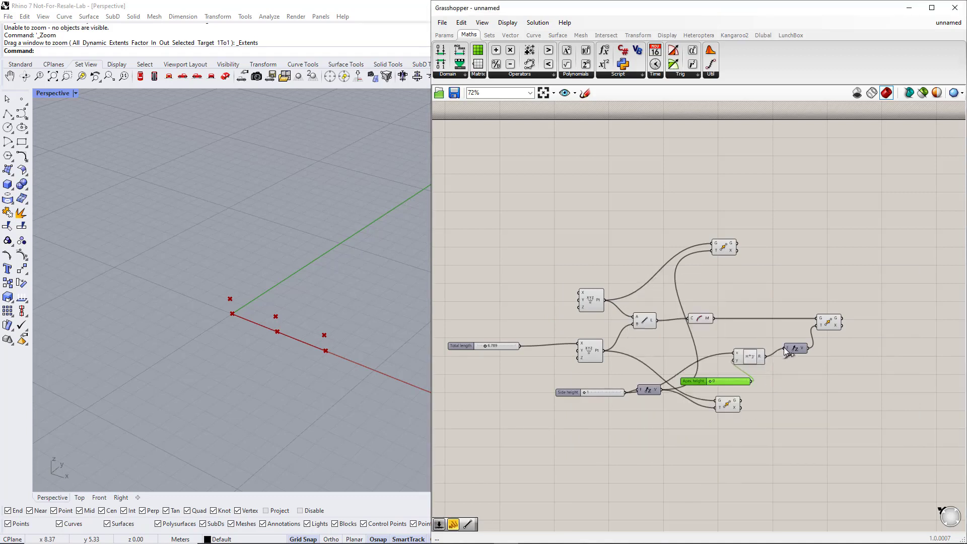
Set Side height to 2 and change Apex height to a floating-point slider with a value of about 1.9
left_click_drag(587, 392, 600, 391)
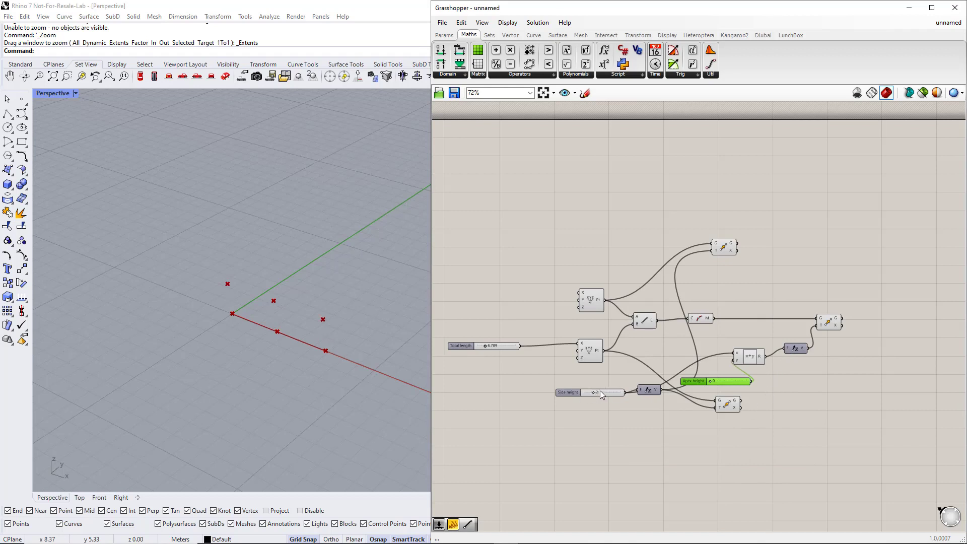
mouse_move(709, 382)
left_mouse_down()
mouse_move(743, 381)
mouse_move(725, 381)
left_mouse_up()
right_click(705, 381)
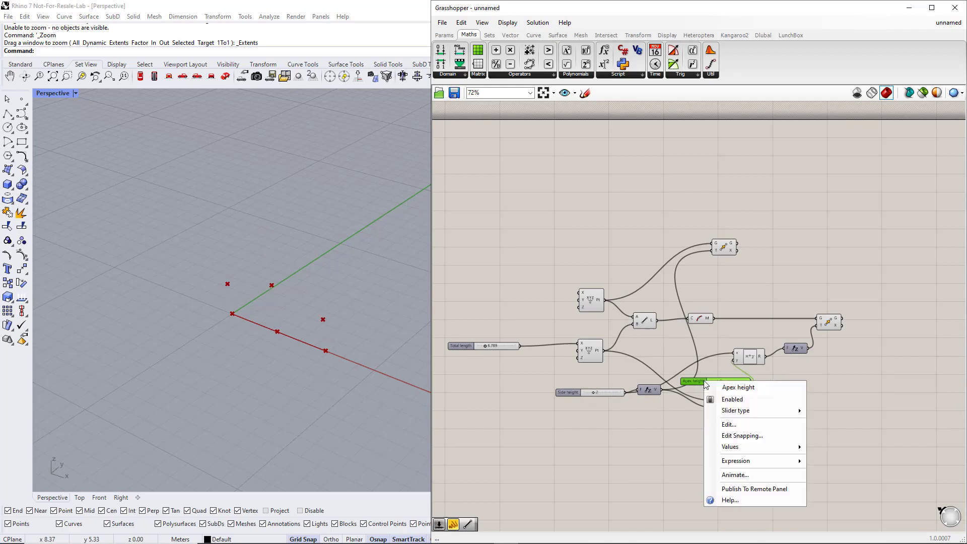
mouse_move(731, 411)
left_click(827, 411)
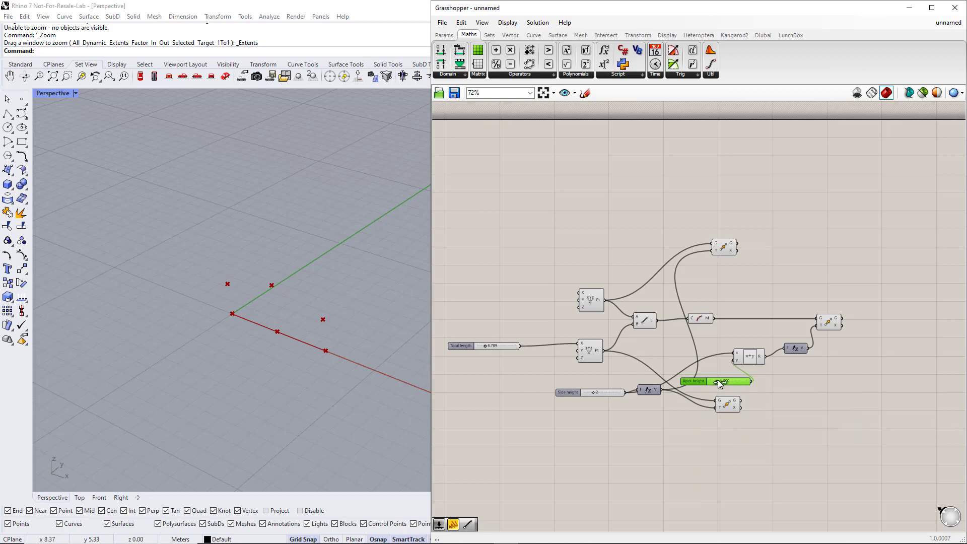
left_click_drag(720, 384, 716, 383)
left_click(781, 397)
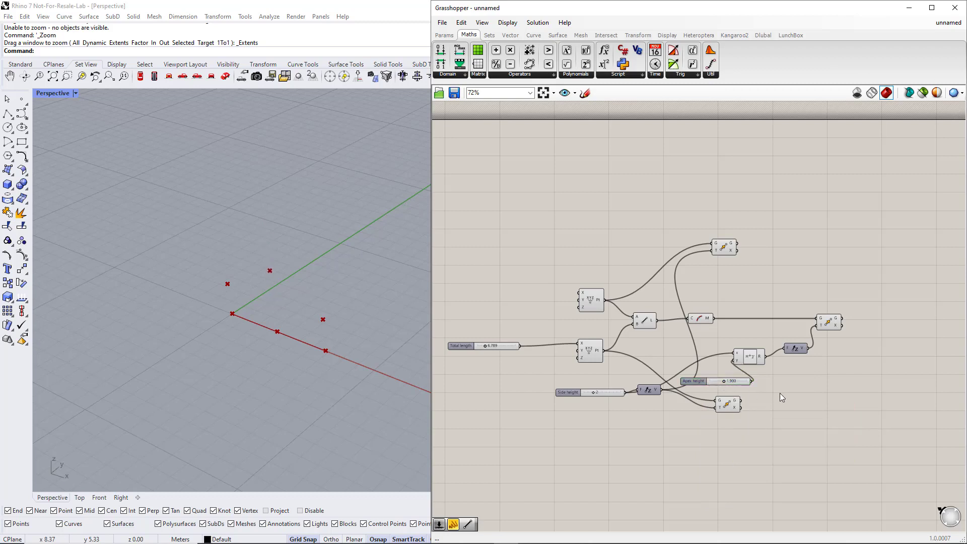
Rearrange the three Move components into a column beyond the rest of the definition, with the midpoint's Move in the middle
left_click_drag(725, 248, 855, 236)
left_click_drag(828, 326, 848, 296)
left_click_drag(722, 409, 849, 387)
right_click_drag(878, 406, 769, 409)
left_click(818, 263)
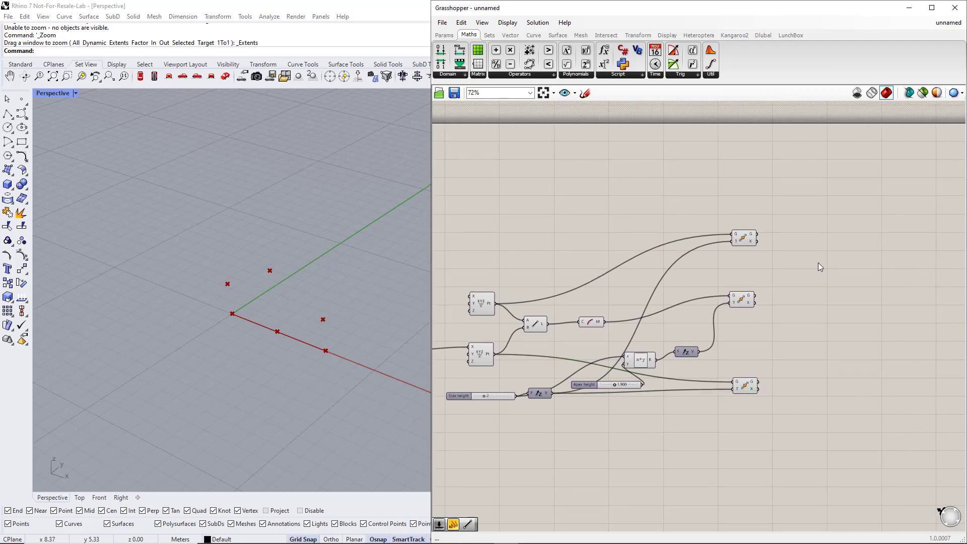
Add a Line component from the first point's moved copy to the moved midpoint
double_click(821, 225)
type("line")
key("Return")
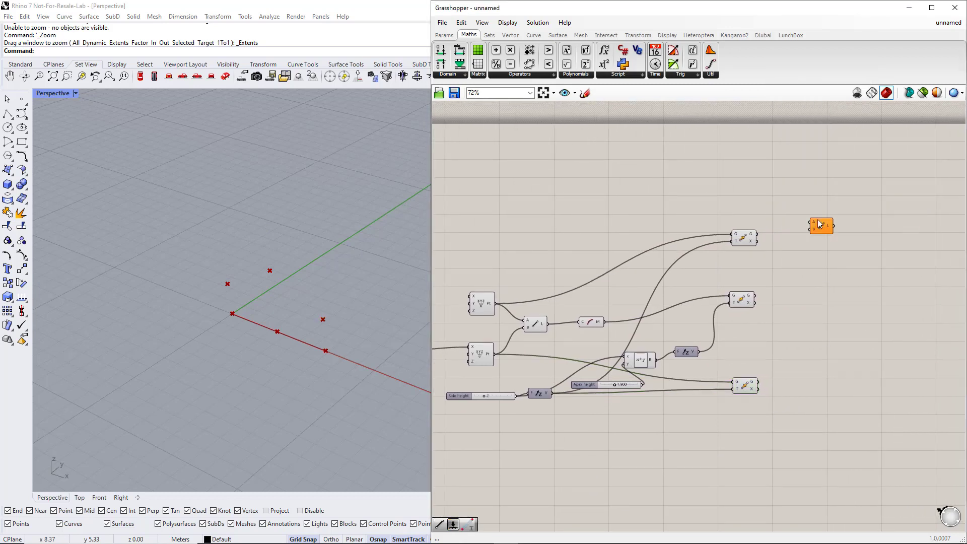
left_click_drag(821, 226, 823, 238)
left_click(744, 237)
left_click(741, 300)
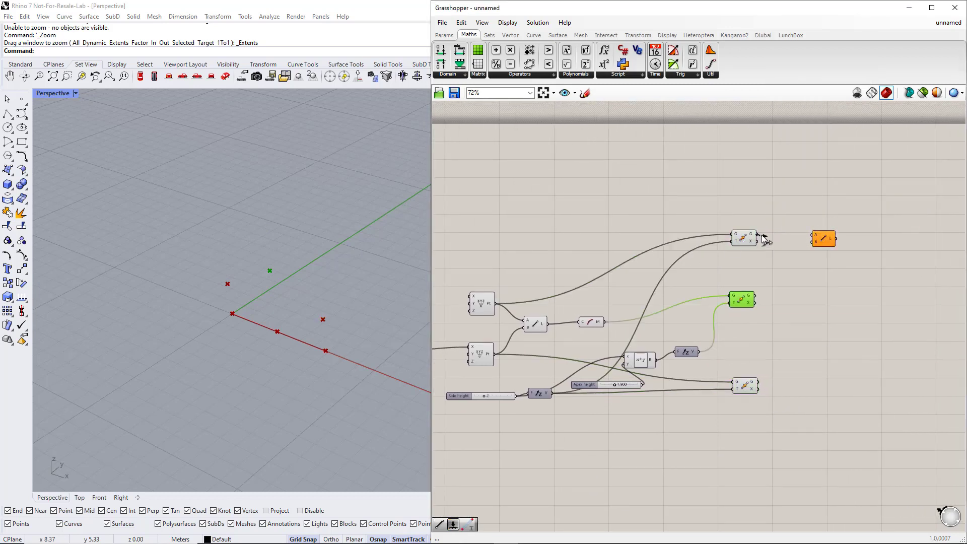
left_click_drag(759, 235, 811, 236)
left_click_drag(757, 301, 812, 242)
Add a second Line component from the moved midpoint to the second point's moved copy, aligned under the first Line
double_click(823, 285)
type("lin")
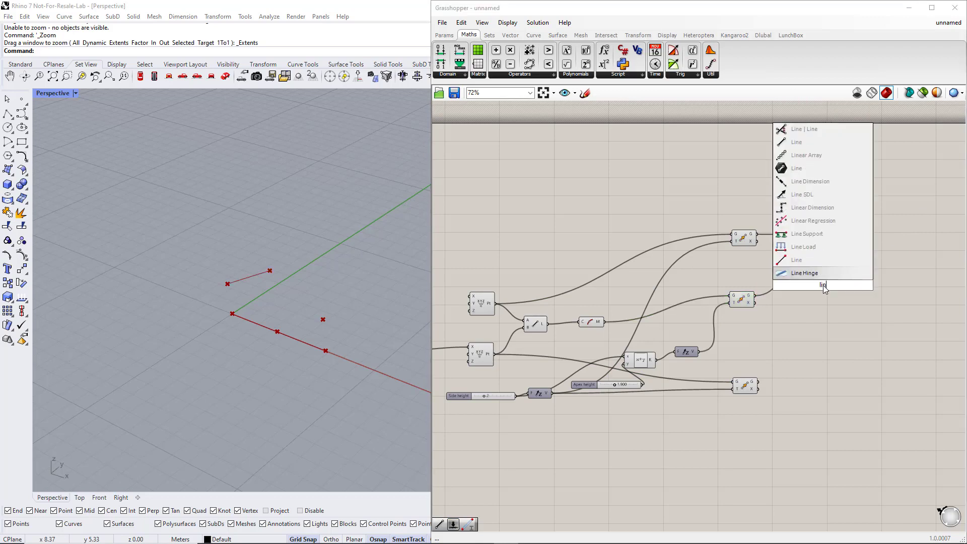
left_click(806, 260)
left_click(741, 300)
left_click_drag(756, 301, 828, 291)
left_click(761, 388)
left_click(834, 338)
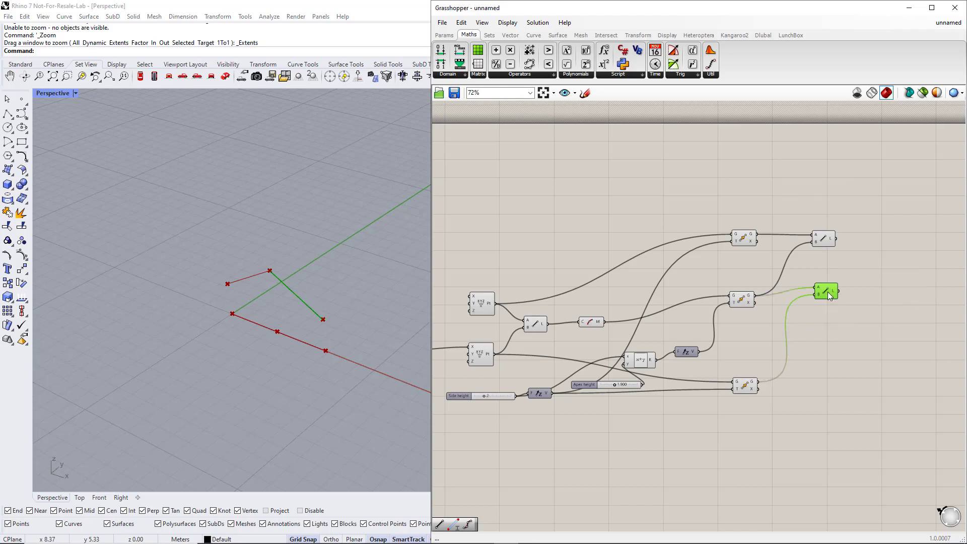
Add a third Line component from the first base point to the unmoved midpoint of the base line
double_click(829, 319)
type("line")
key("Return")
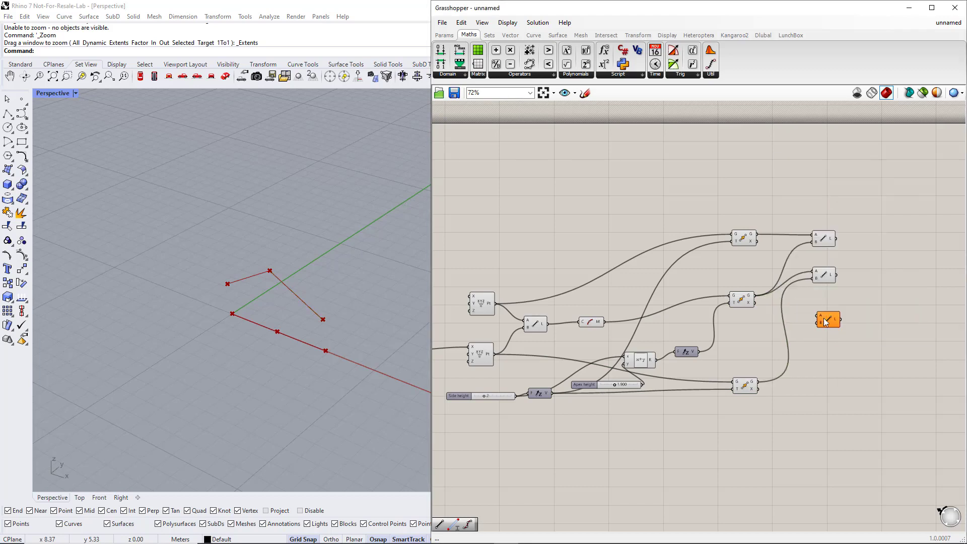
left_click_drag(495, 304, 812, 314)
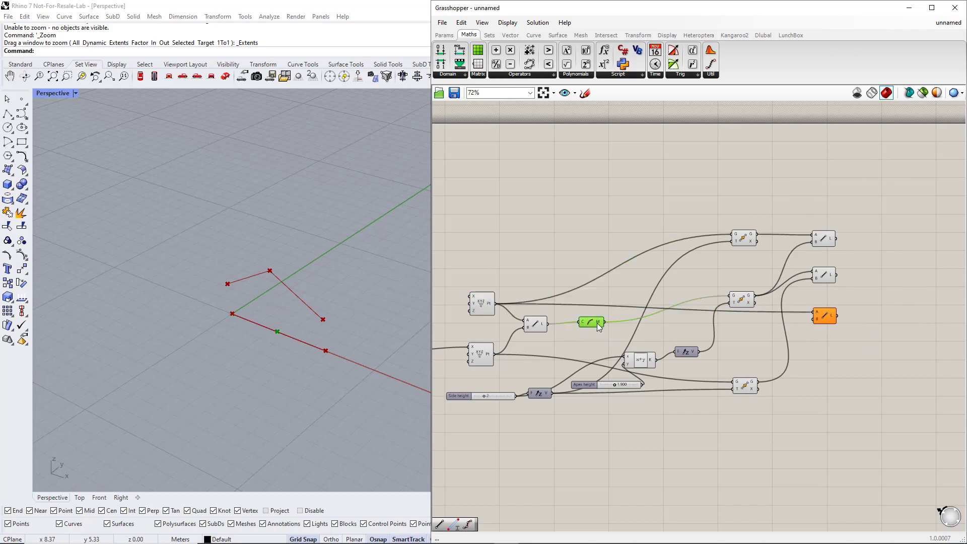
left_click_drag(605, 321, 812, 319)
Add a fourth Line component from the unmoved midpoint to the second base point
double_click(824, 348)
type("line")
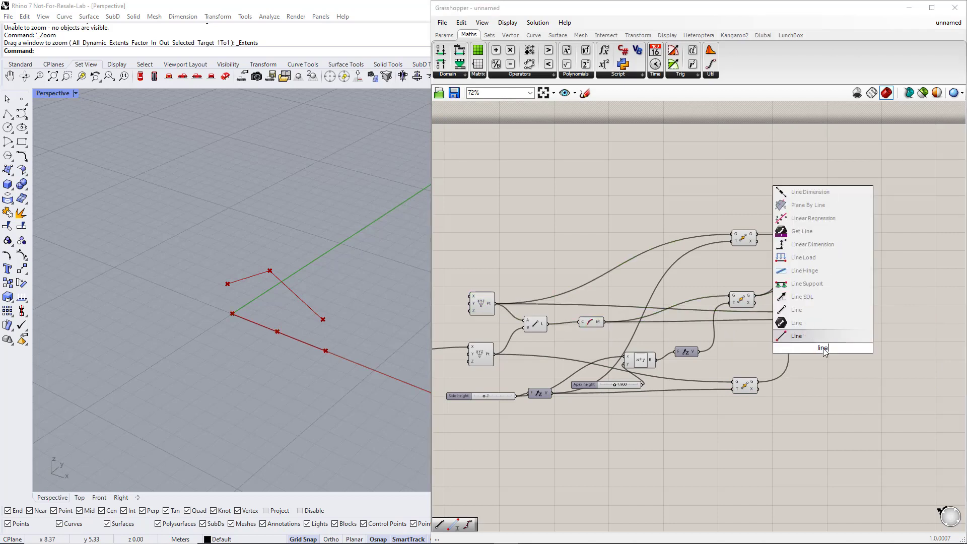
key("Return")
left_click(594, 325)
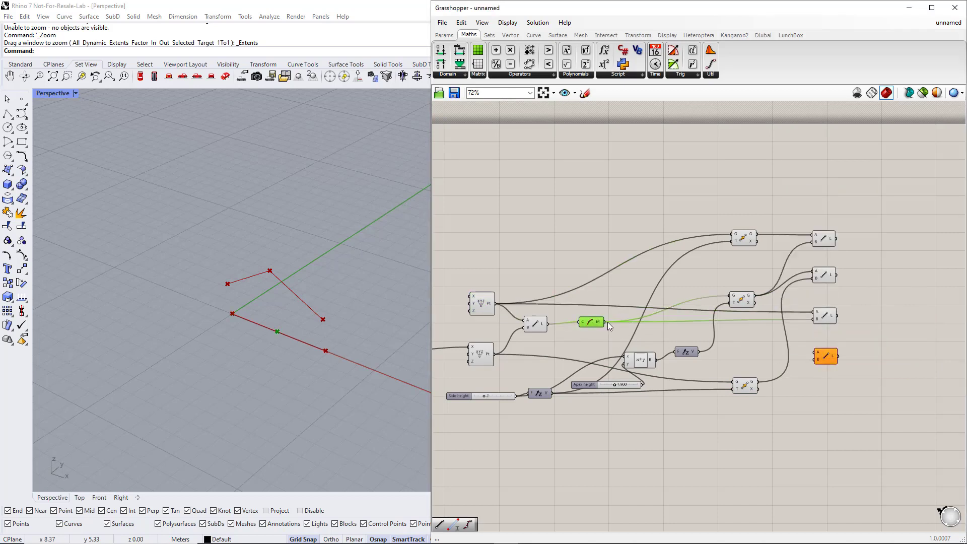
left_click_drag(607, 322, 814, 358)
left_click(654, 344)
left_click(479, 356)
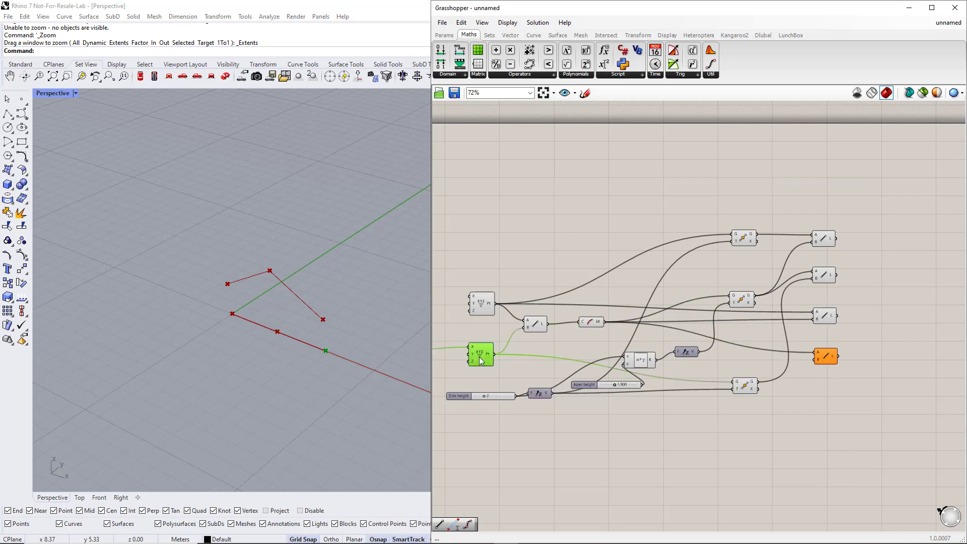
left_click_drag(495, 354, 825, 271)
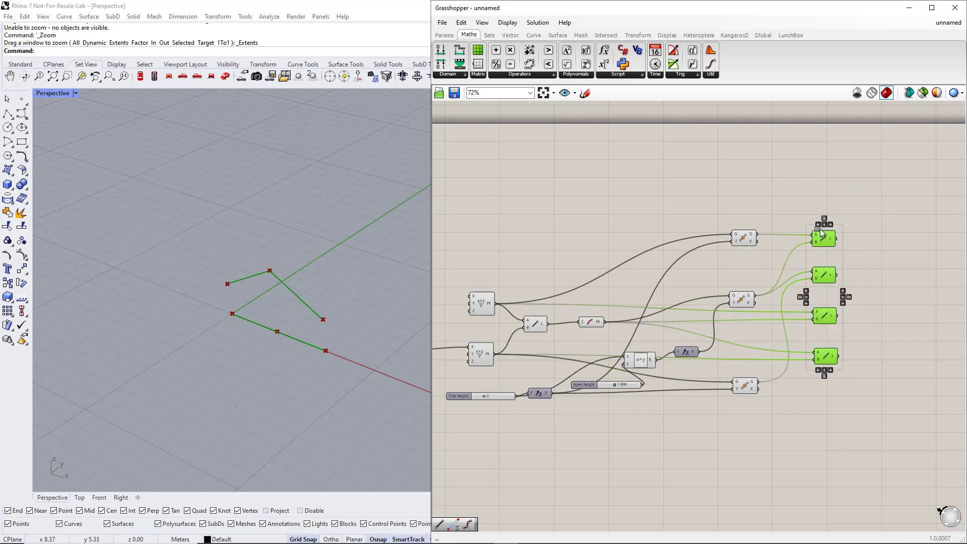
left_click(887, 288)
Add a Divide Curve component beyond the Line column and feed it the first sloped line
right_click_drag(886, 288, 802, 329)
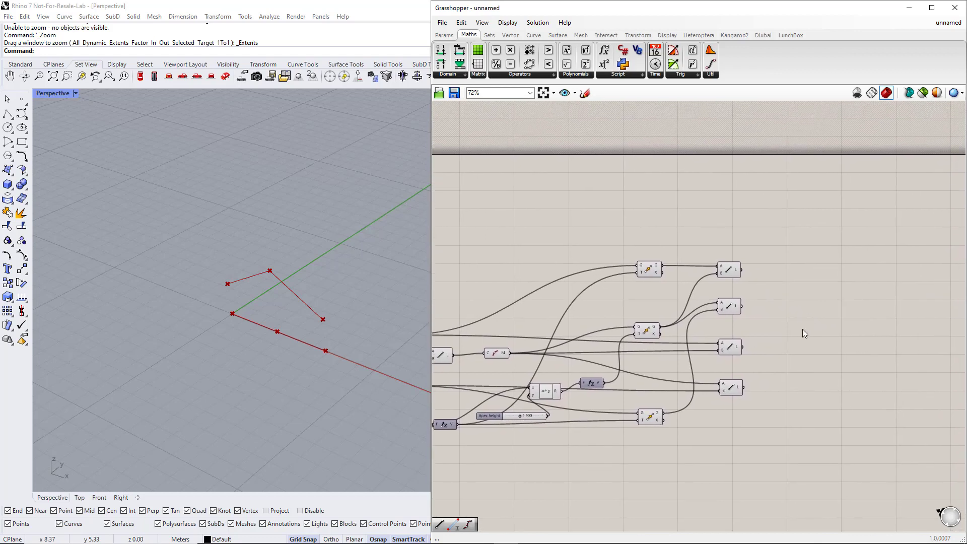
left_click(533, 35)
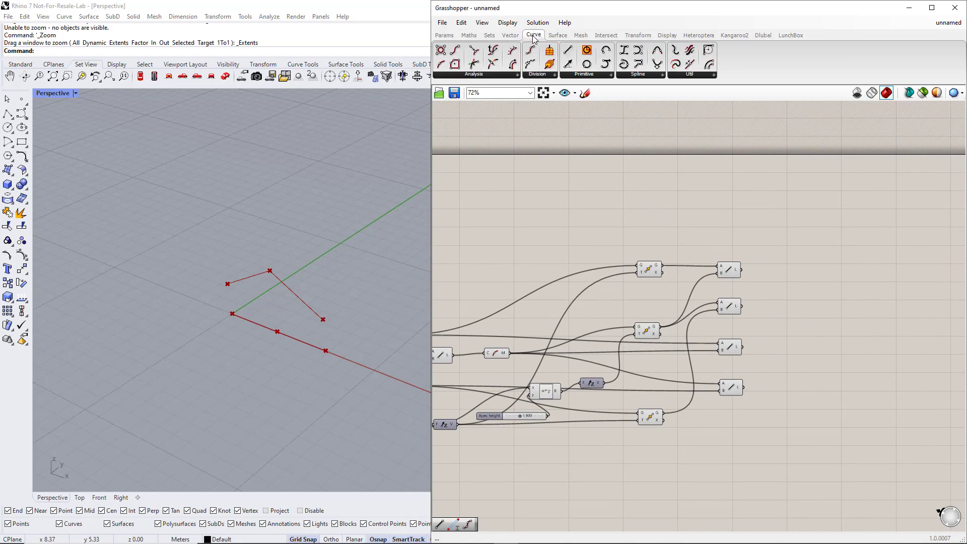
left_click(537, 74)
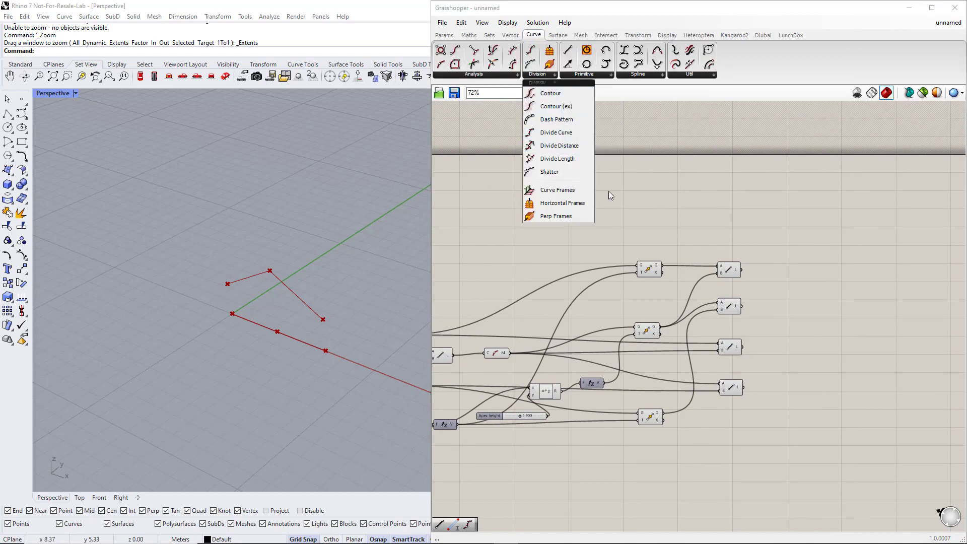
double_click(808, 272)
type("d")
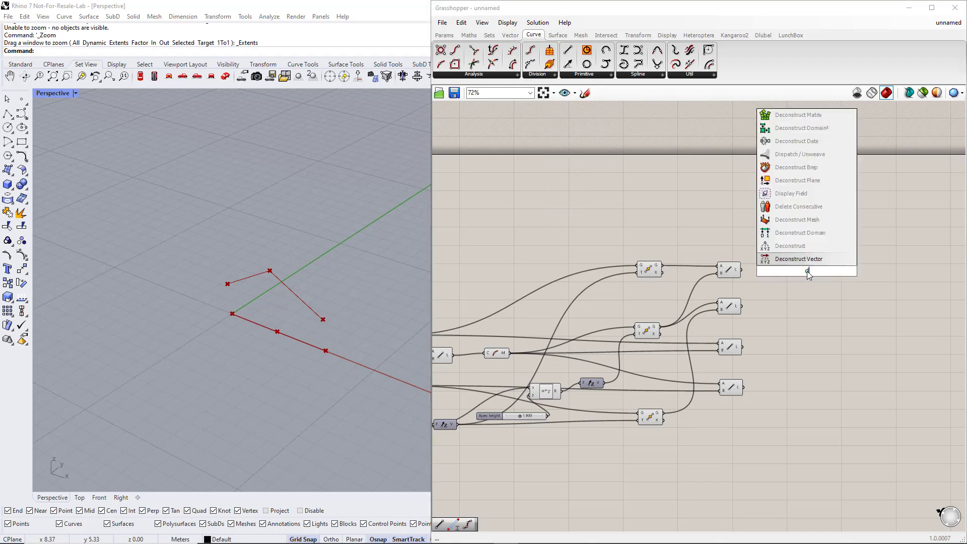
type("ivide curve")
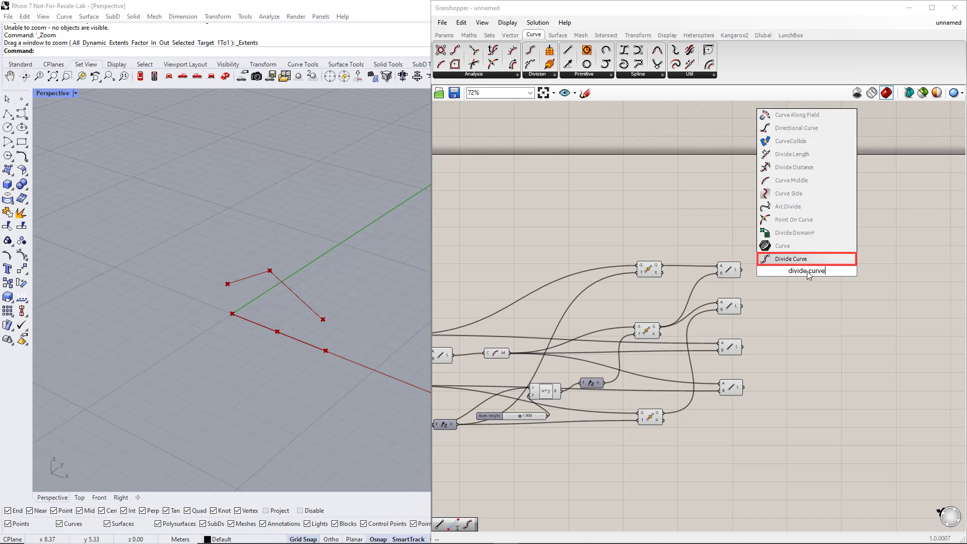
key("Return")
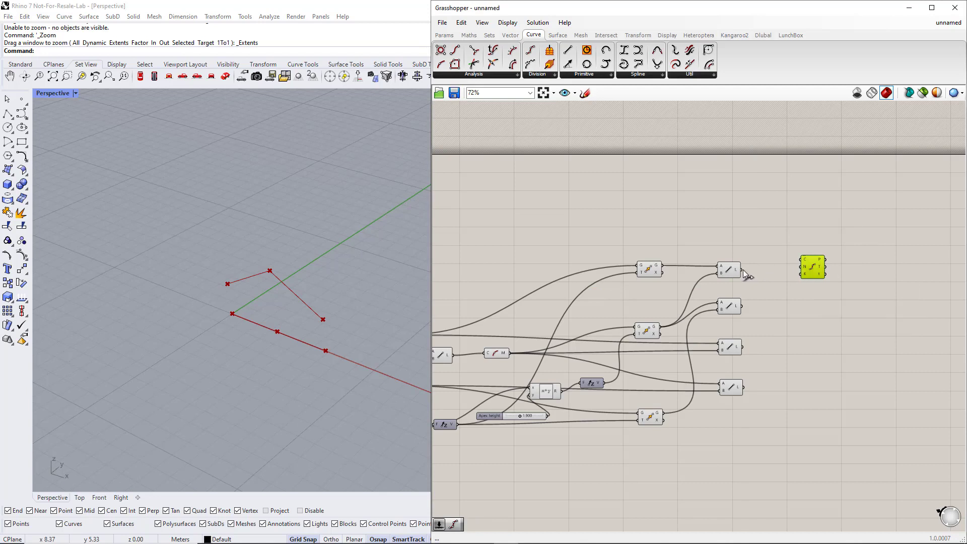
left_click_drag(744, 270, 840, 276)
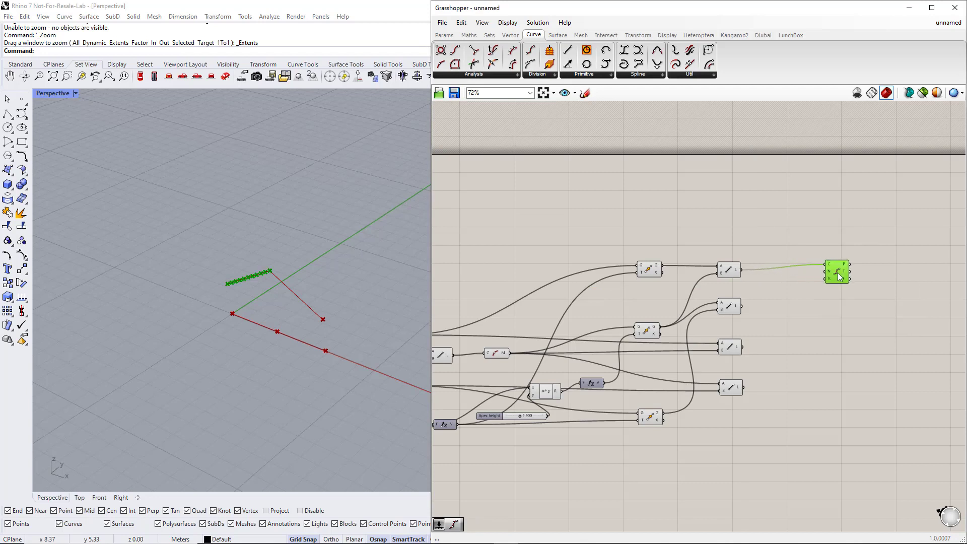
Create a whole-number slider with value 1 and connect it to the Divide Curve's count input
double_click(779, 290)
type("1.1")
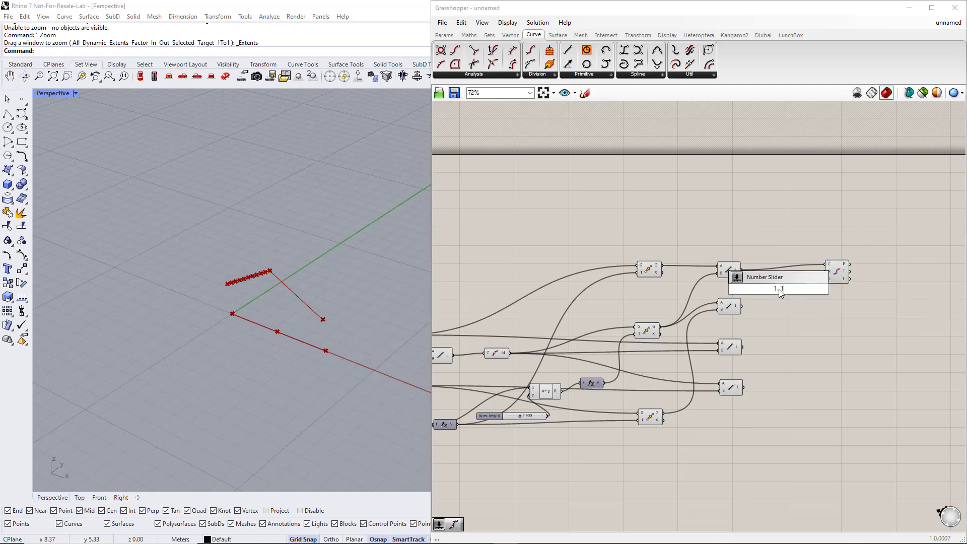
key("Return")
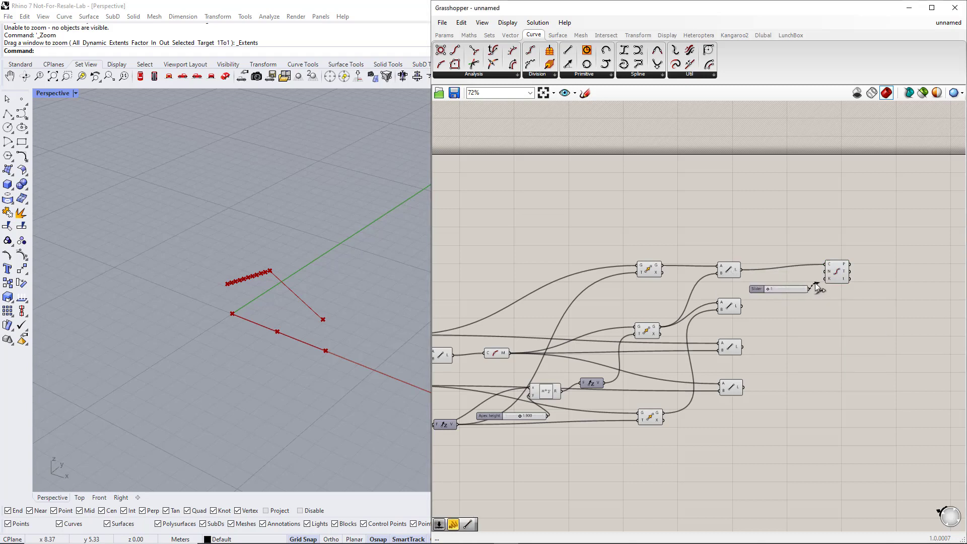
left_click_drag(817, 286, 827, 272)
Duplicate the Divide Curve component three times and connect each copy's curve input to one of the other three lines
mouse_move(830, 307)
left_mouse_down("alt")
mouse_move(851, 327)
mouse_move(849, 422)
left_mouse_up("alt")
left_click_drag(831, 312, 742, 306)
left_click_drag(838, 370, 742, 347)
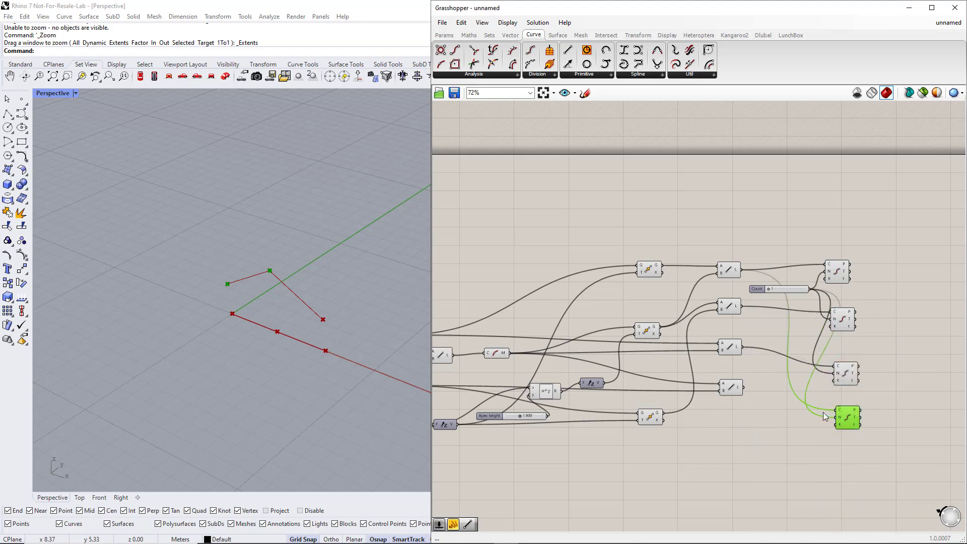
left_click_drag(837, 410, 743, 386)
Move the Count slider midway down the Line column and set it to 3
left_click_drag(788, 291, 768, 334)
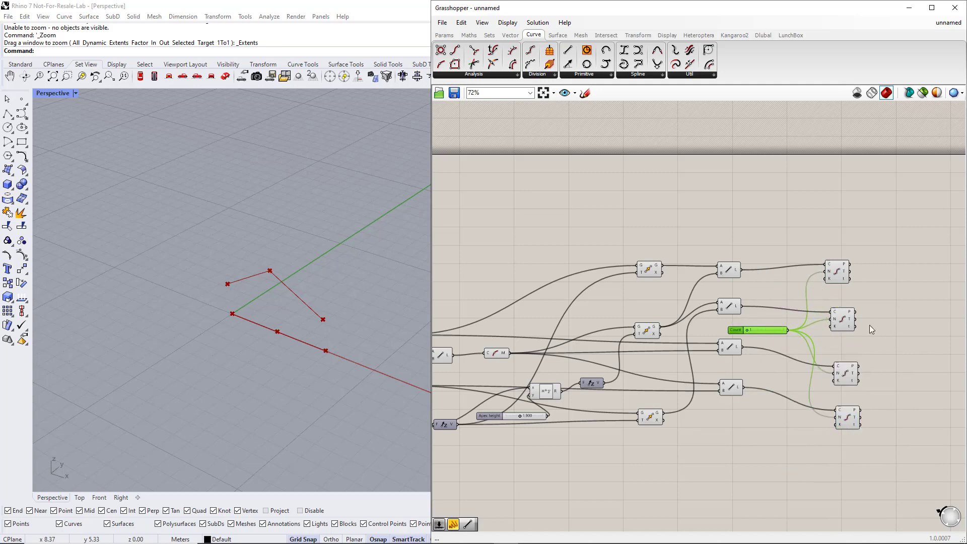
left_click(884, 324)
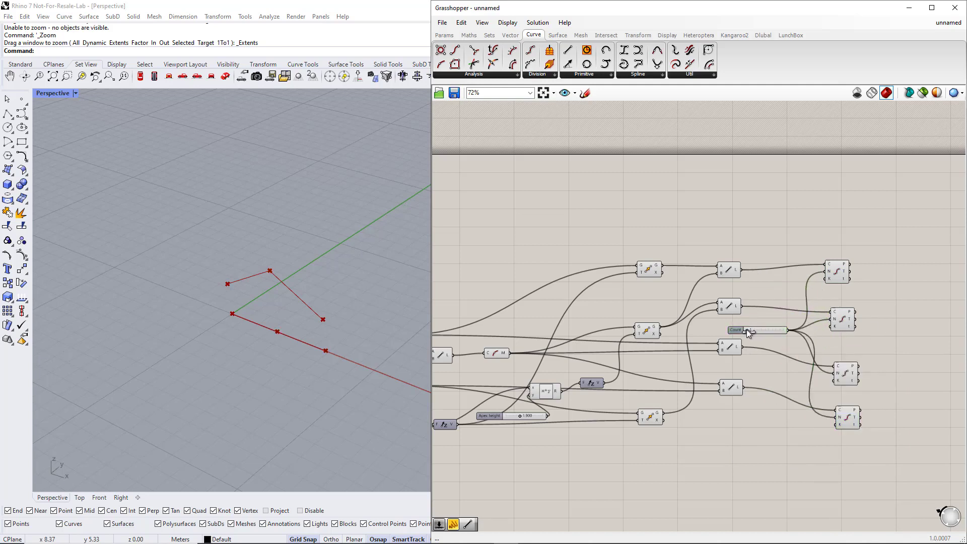
left_click_drag(747, 331, 752, 330)
Rearrange the Divide Curve components into two pairs, grouping each sloped half's division with that of the base half beneath it
right_click_drag(881, 328, 686, 333)
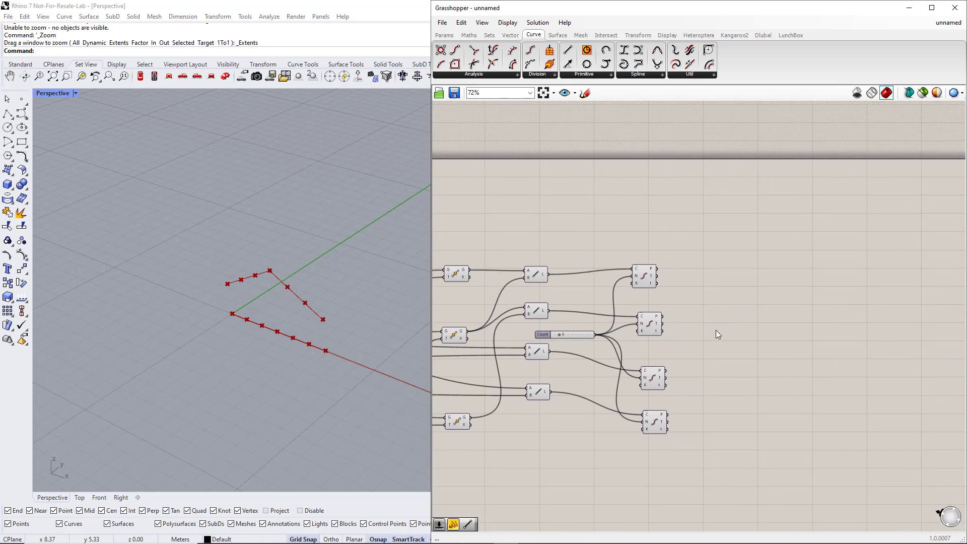
left_click(649, 280)
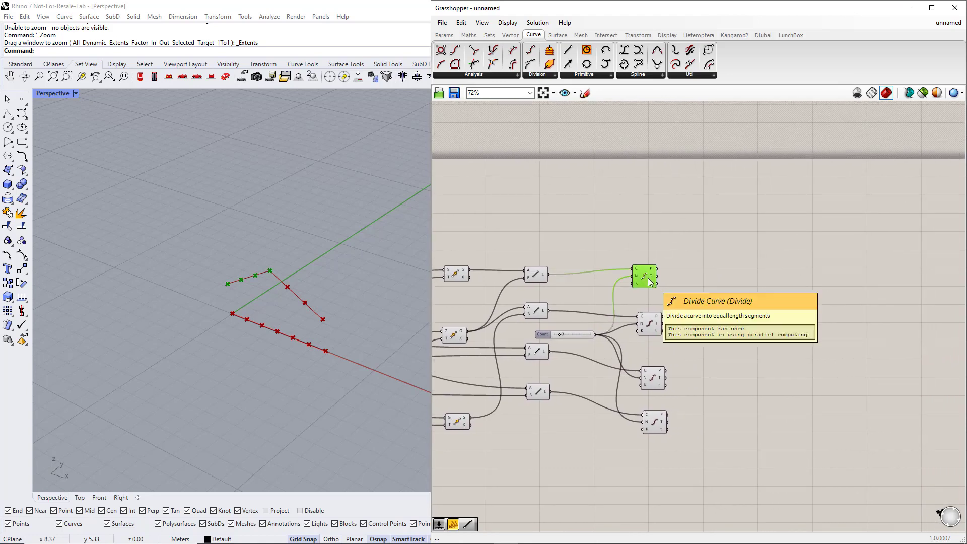
left_click(652, 324)
left_click(655, 377)
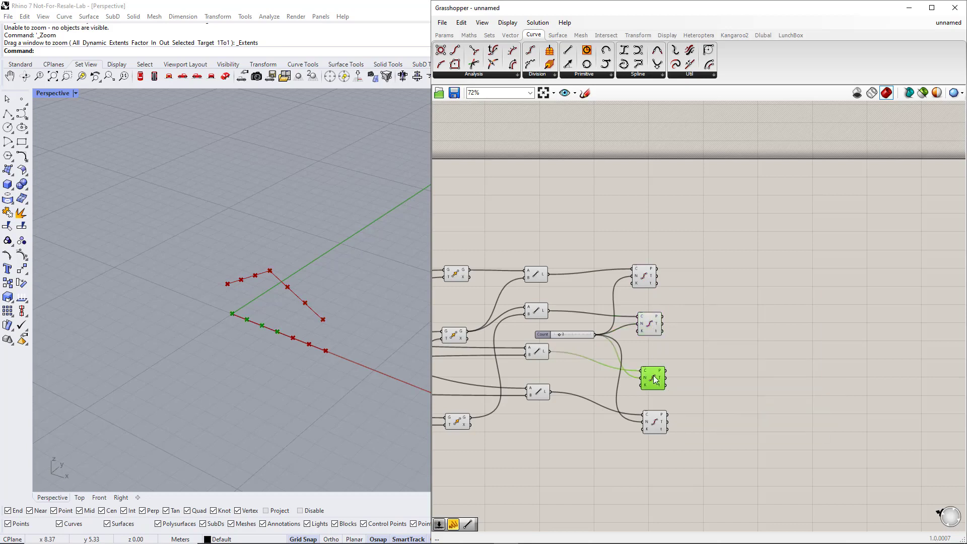
left_click_drag(656, 377, 656, 322)
key("ctrl+z")
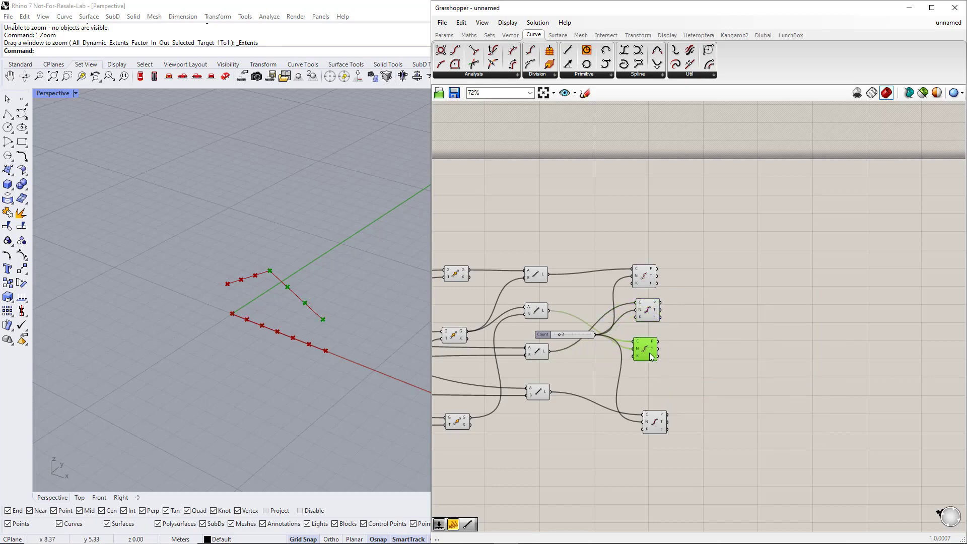
left_click(652, 316)
left_click(649, 280)
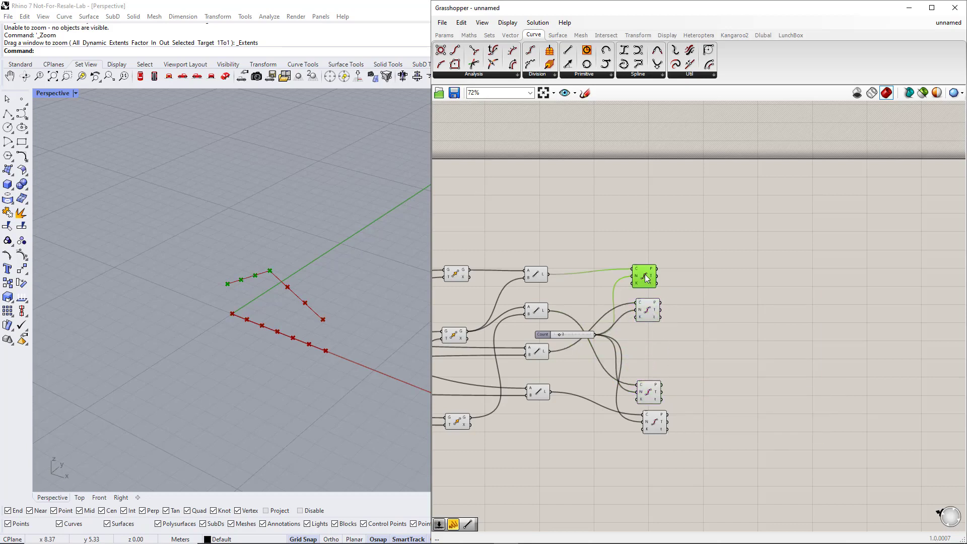
left_click(657, 392)
left_click_drag(655, 422, 651, 423)
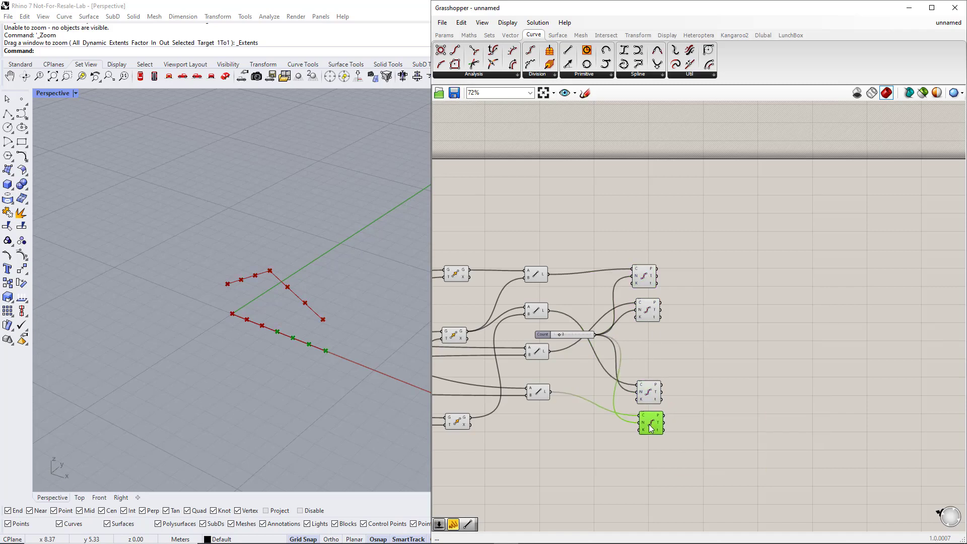
left_click_drag(672, 330, 653, 267)
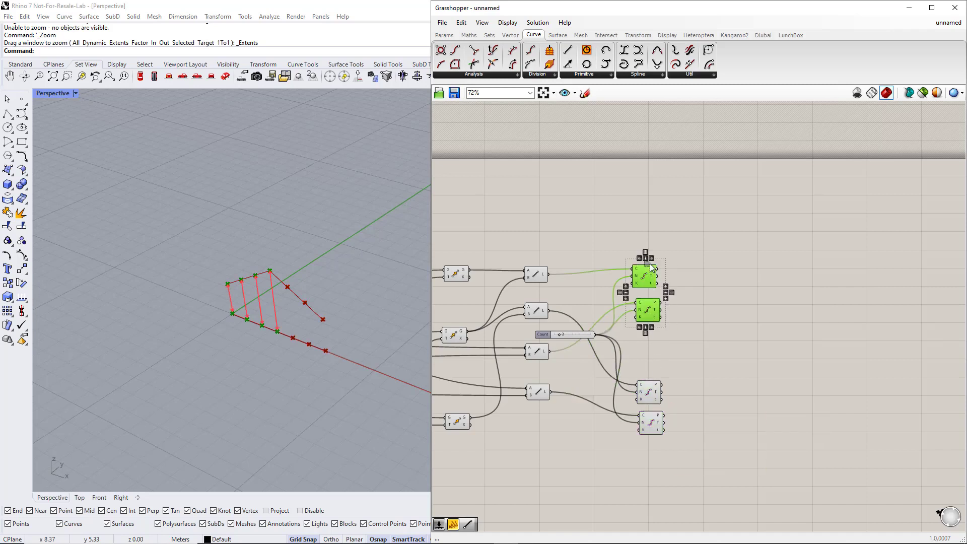
left_click(712, 285)
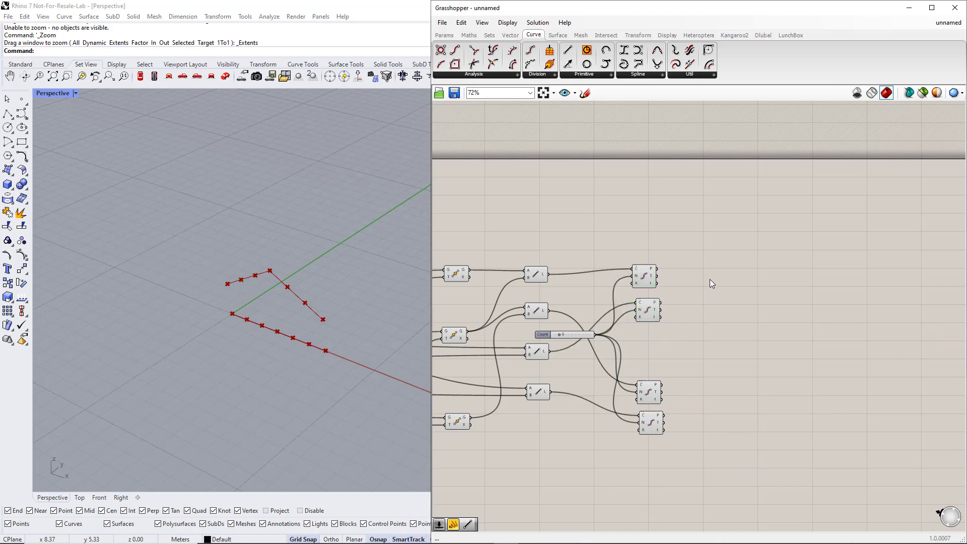
Add a Line component joining the division points of the first sloped line to those of the first base half
double_click(709, 279)
type("line")
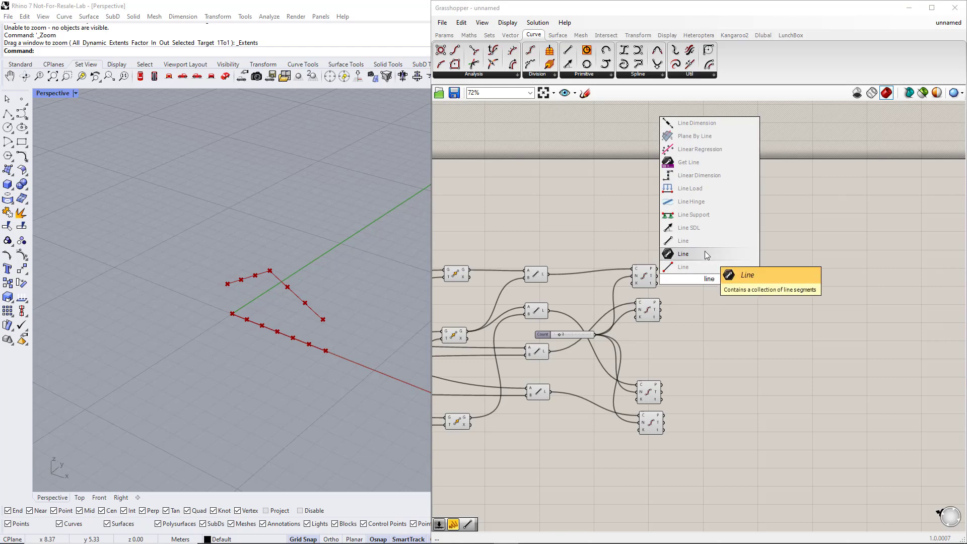
left_click(705, 251)
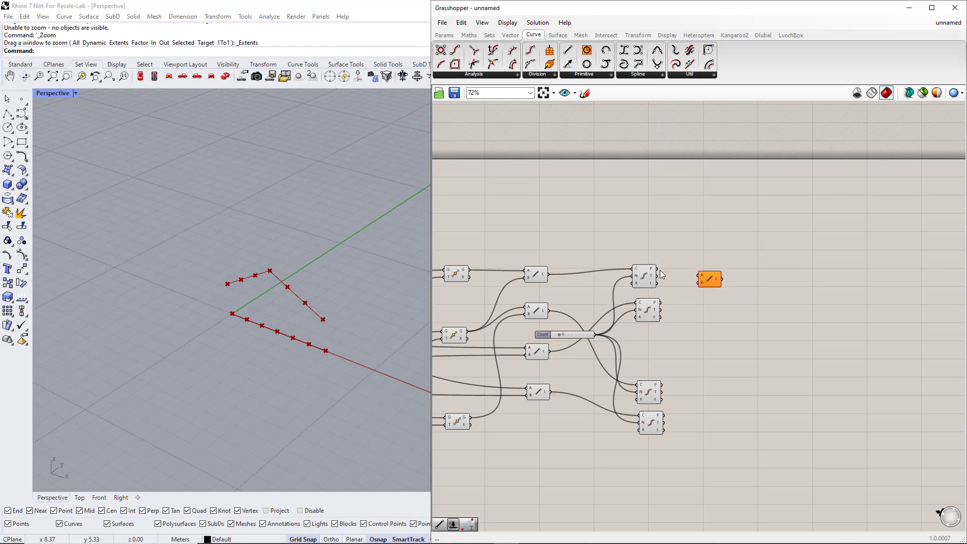
left_click_drag(657, 268, 698, 275)
left_click_drag(661, 302, 698, 283)
Move the second base half's Divide Curve lower to leave more space below the second sloped line's Divide Curve
left_click_drag(657, 401, 663, 385)
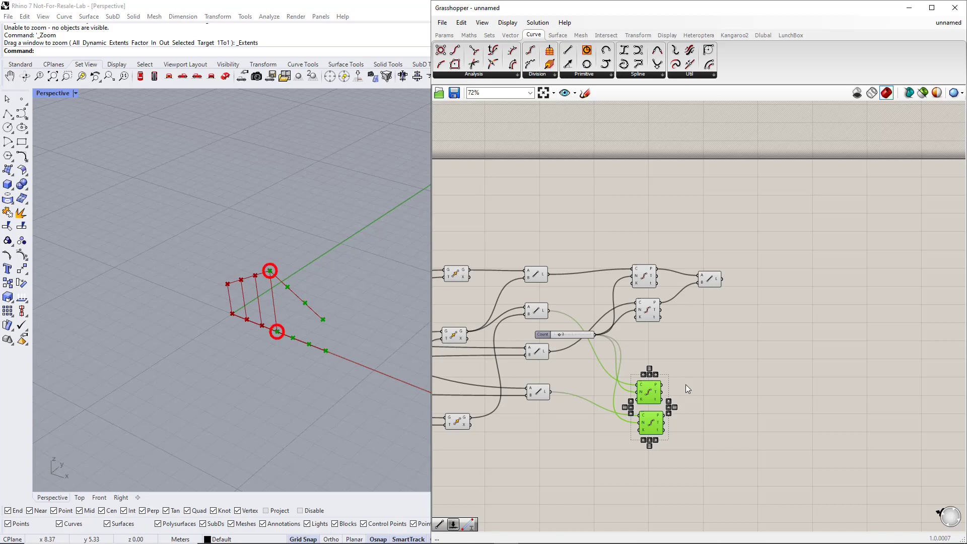
right_click_drag(696, 391, 636, 368)
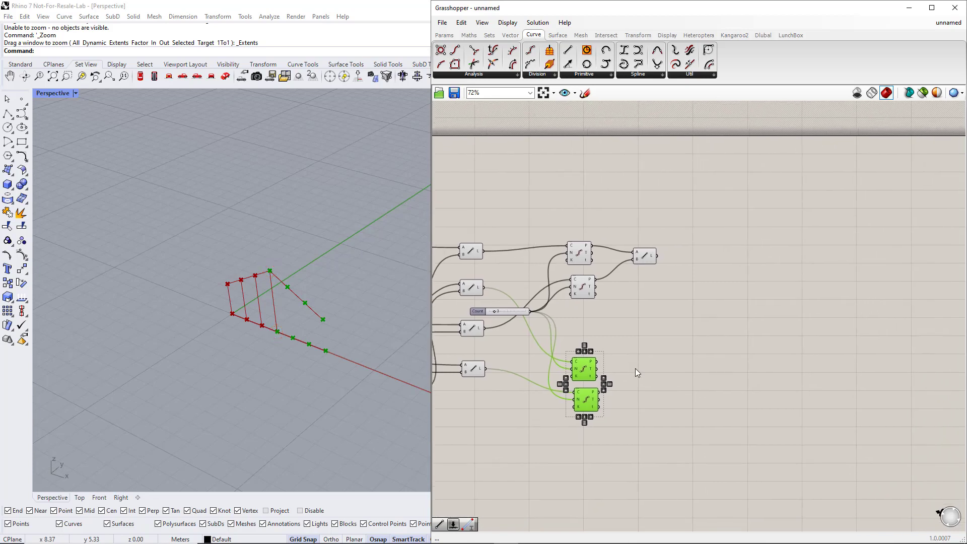
left_click(585, 411)
left_click(636, 371)
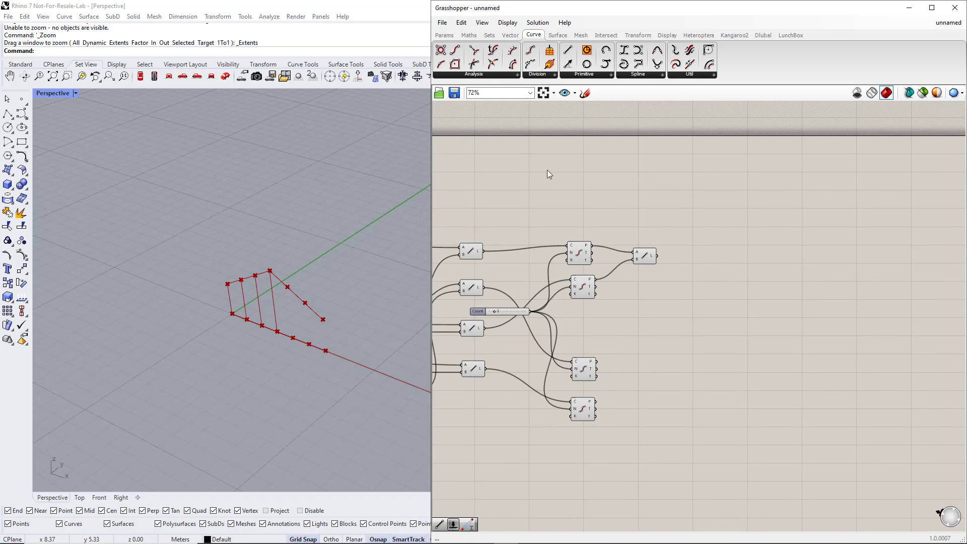
Add a Cull Index component fed by the division points of the second sloped line
left_click(490, 35)
left_click(524, 74)
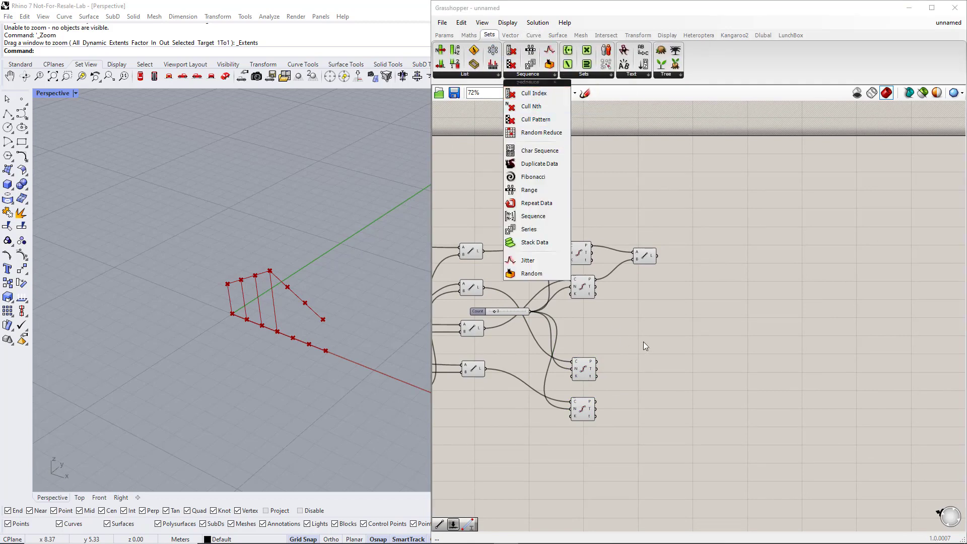
double_click(642, 364)
type("Cull")
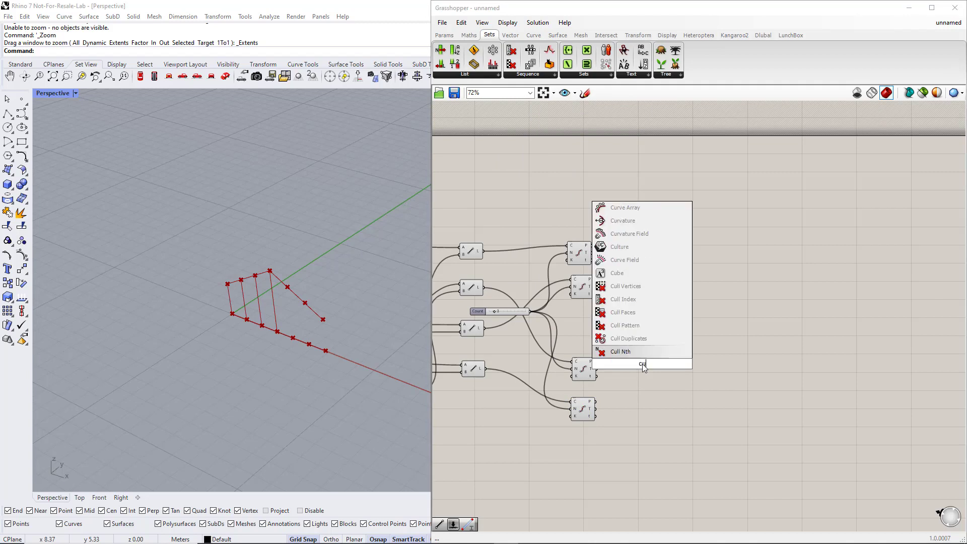
left_click(635, 288)
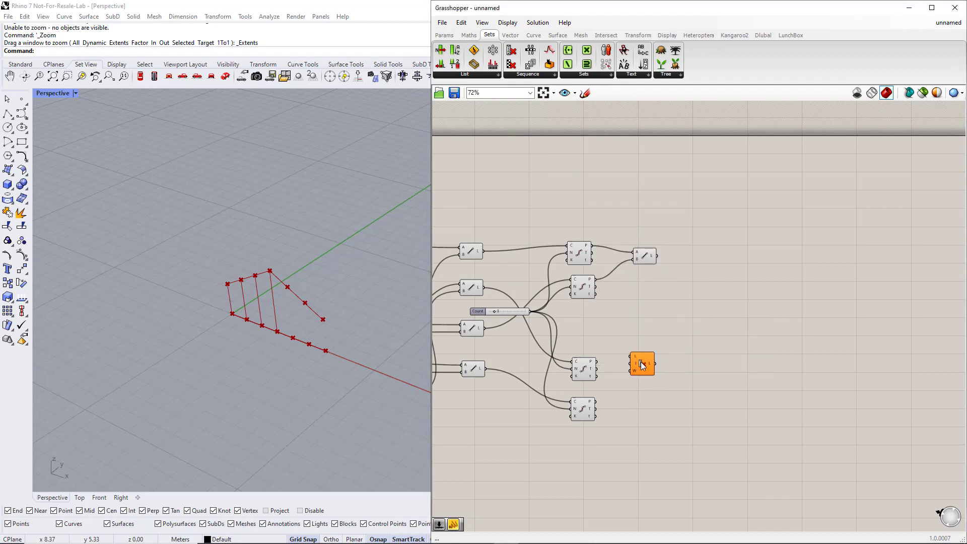
left_click_drag(597, 363, 679, 372)
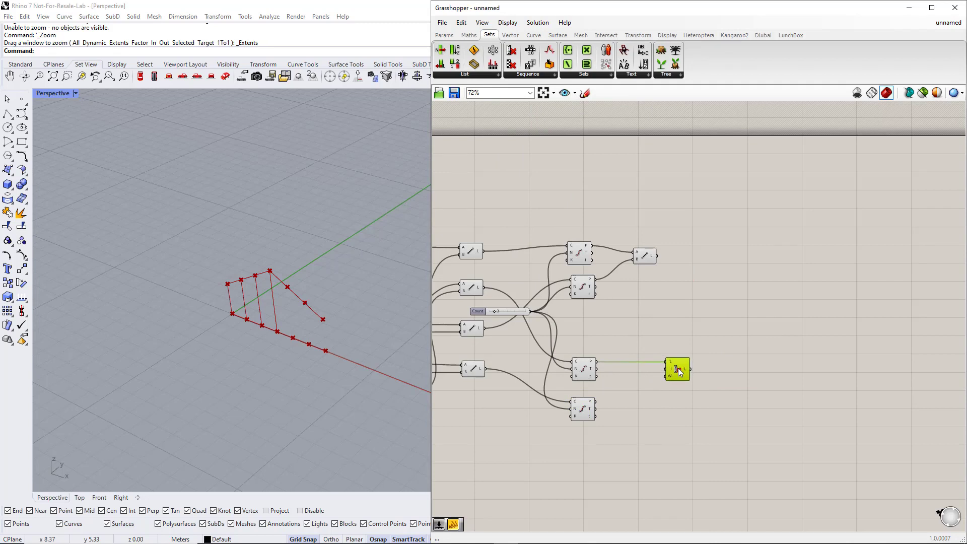
Add a number slider set to 0 and connect it to the Cull Index's Indices input
double_click(630, 382)
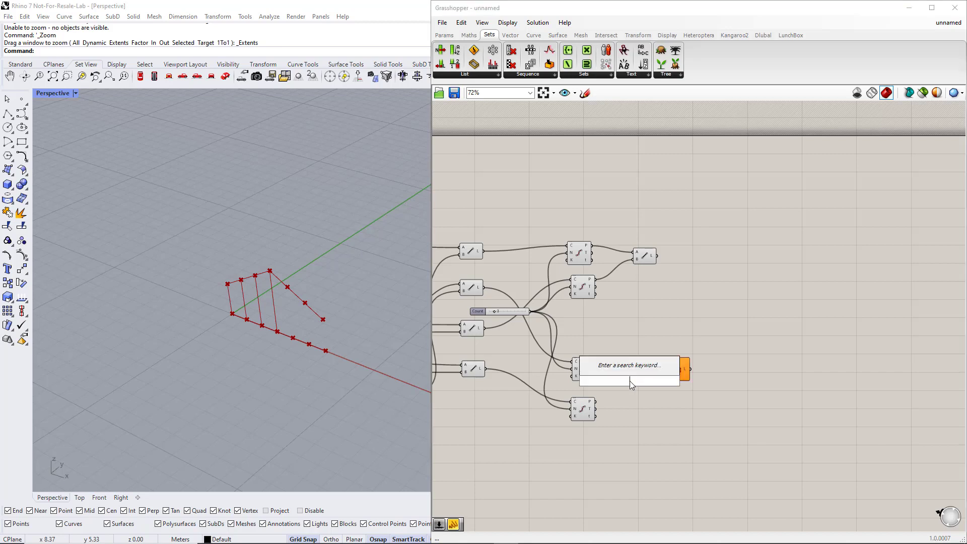
type("0")
key("Return")
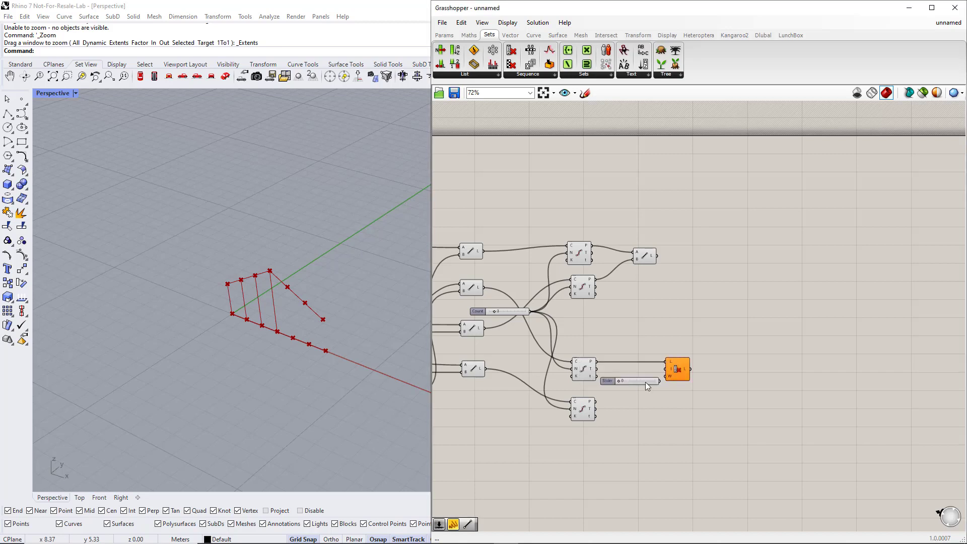
left_click_drag(658, 382, 692, 376)
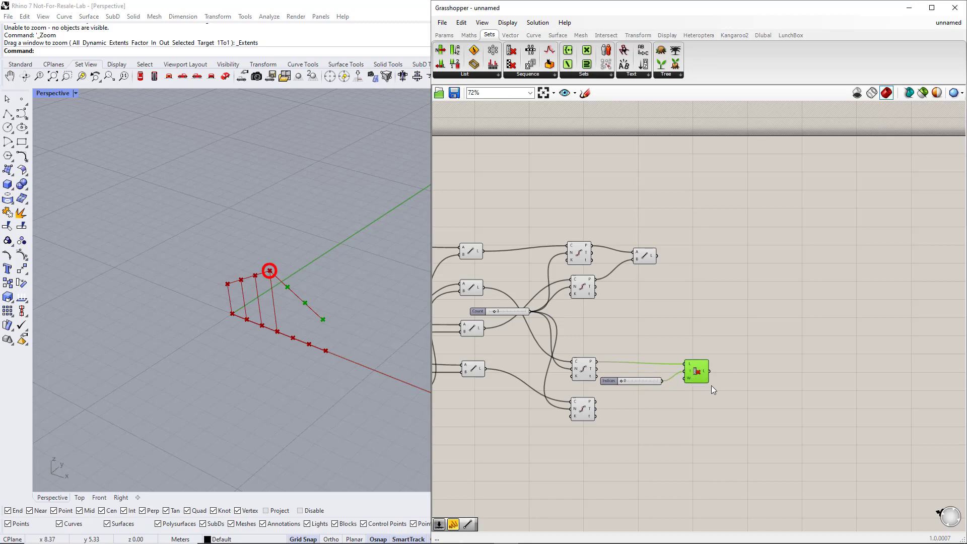
Duplicate the Cull Index with its slider and feed the copy the second base half's division points
left_click_drag(720, 392, 595, 402)
left_click_drag(732, 448, 724, 400)
left_click(730, 394)
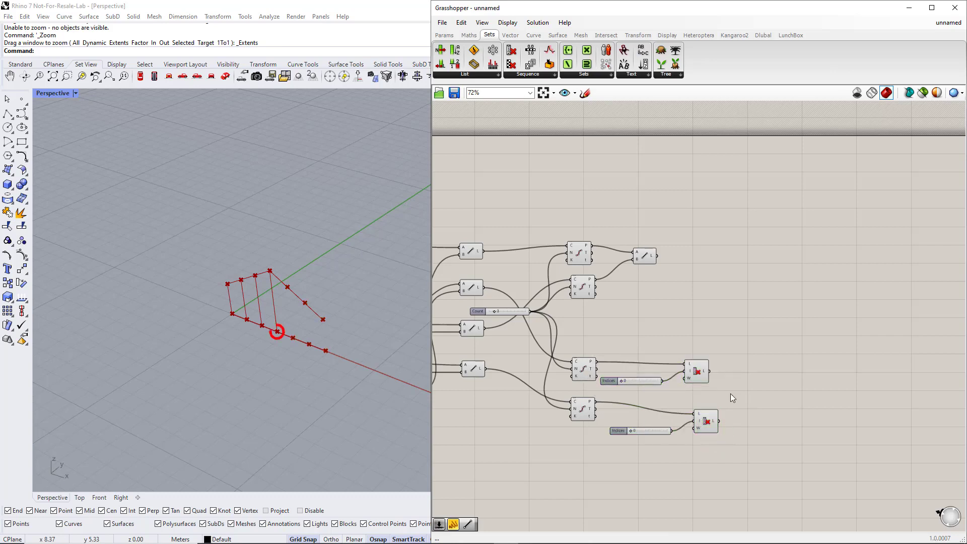
Add a Line component joining the culled points of the second sloped line to those of the second base half
double_click(745, 383)
type("line")
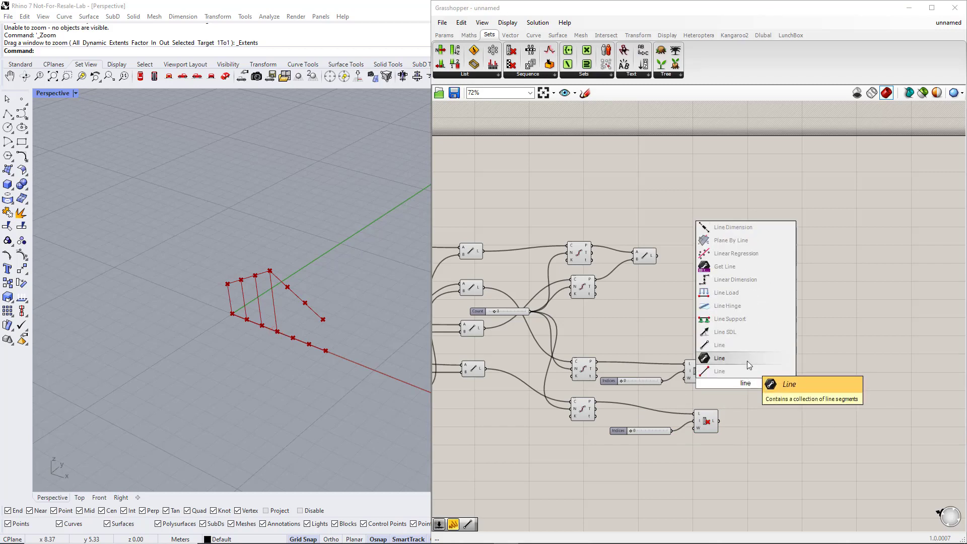
left_click(747, 359)
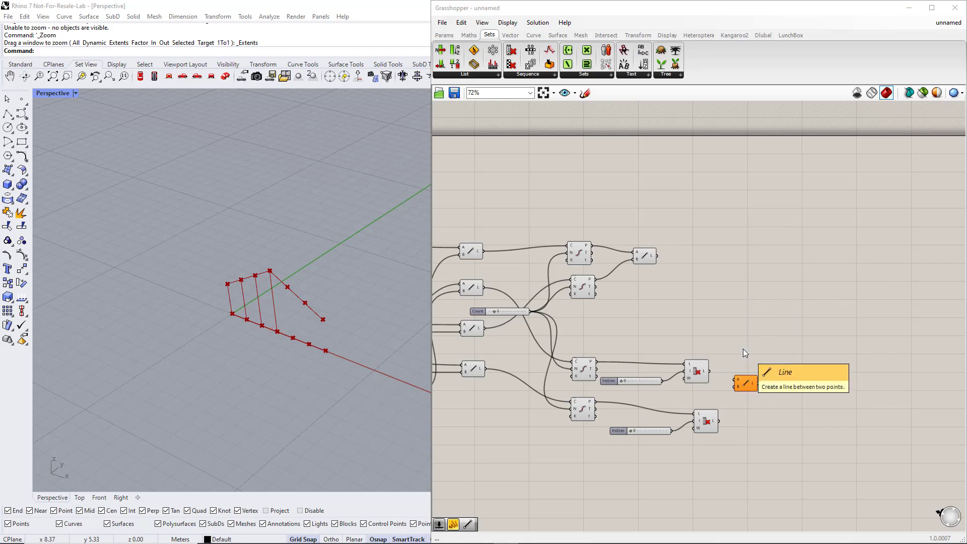
left_click_drag(709, 371, 774, 242)
Stack the two web Line components together and group them under the name Verticals
left_click_drag(648, 259, 772, 221)
left_click_drag(812, 275, 751, 191)
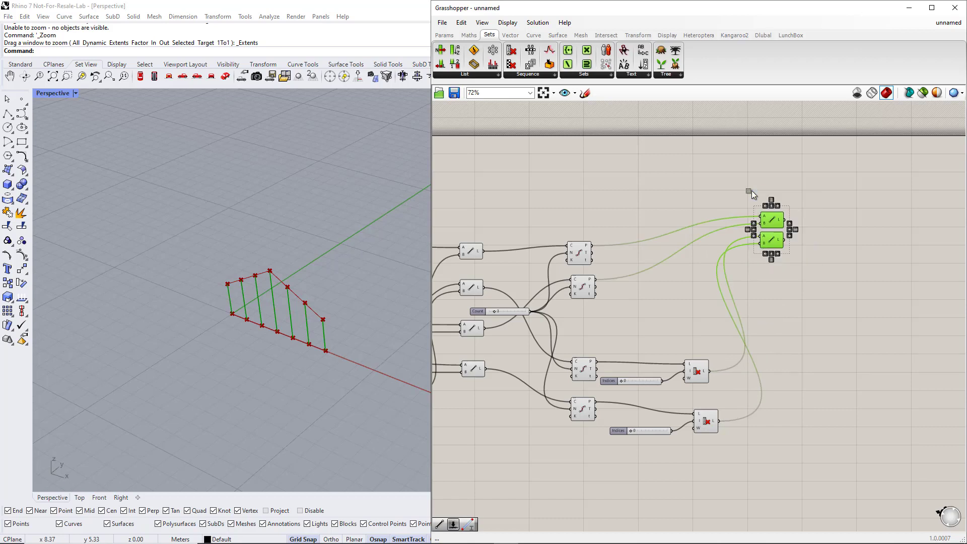
key("ctrl+g")
scroll(777, 210, "up", 4)
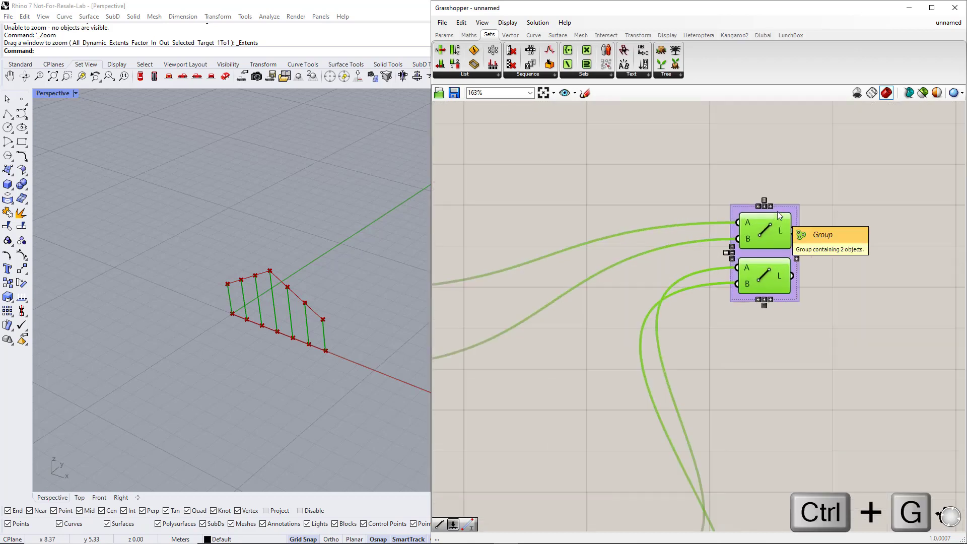
right_click(779, 211)
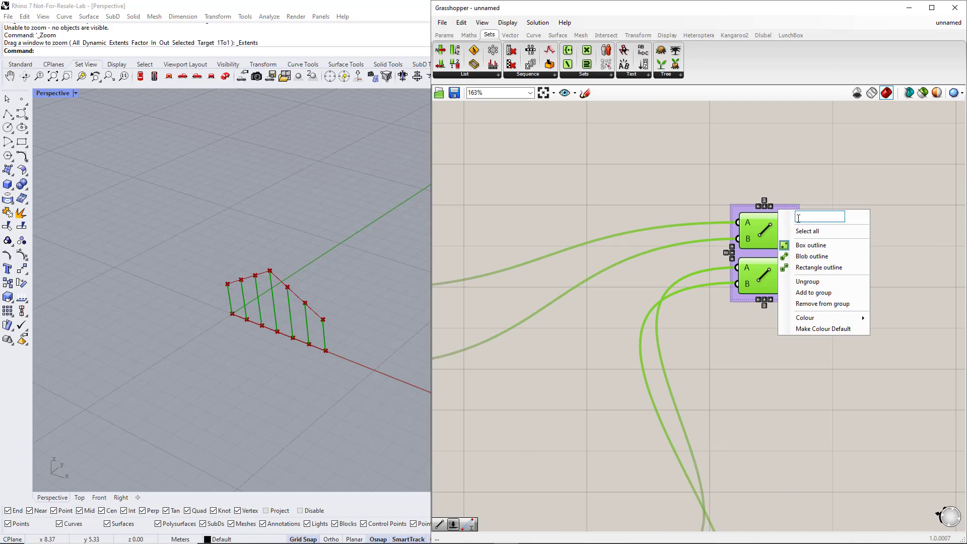
type("Verticals")
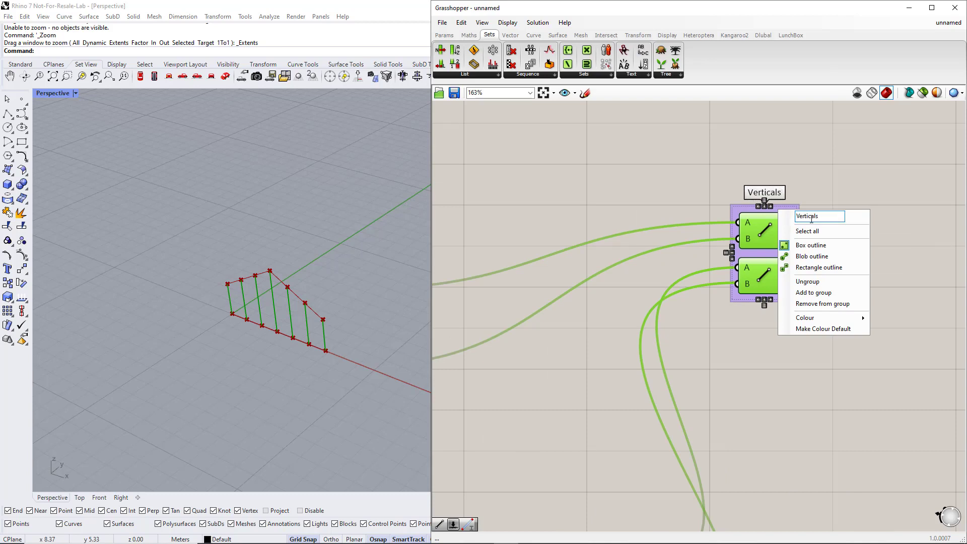
key("Return")
scroll(787, 259, "down", 4)
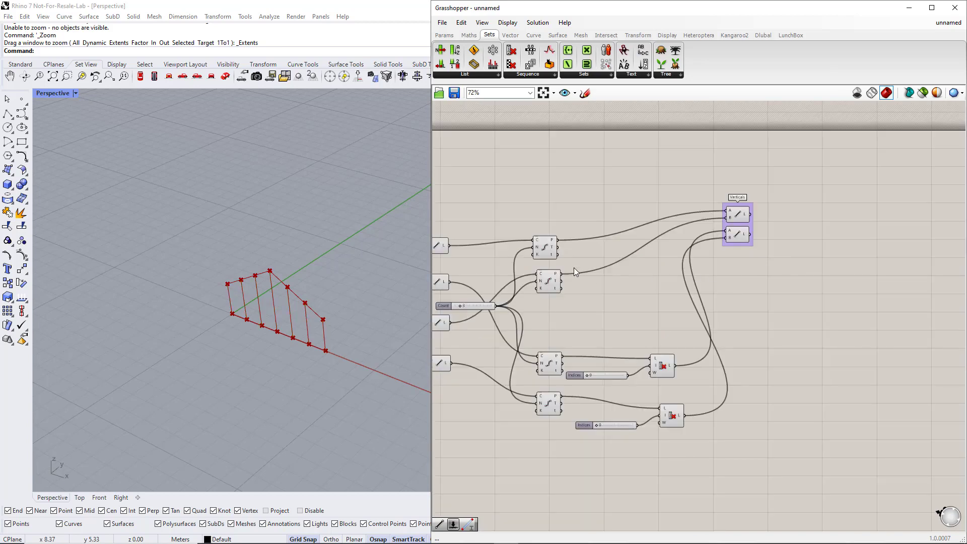
Add a Cull Index component fed by the division points of the first base half
left_click(544, 256)
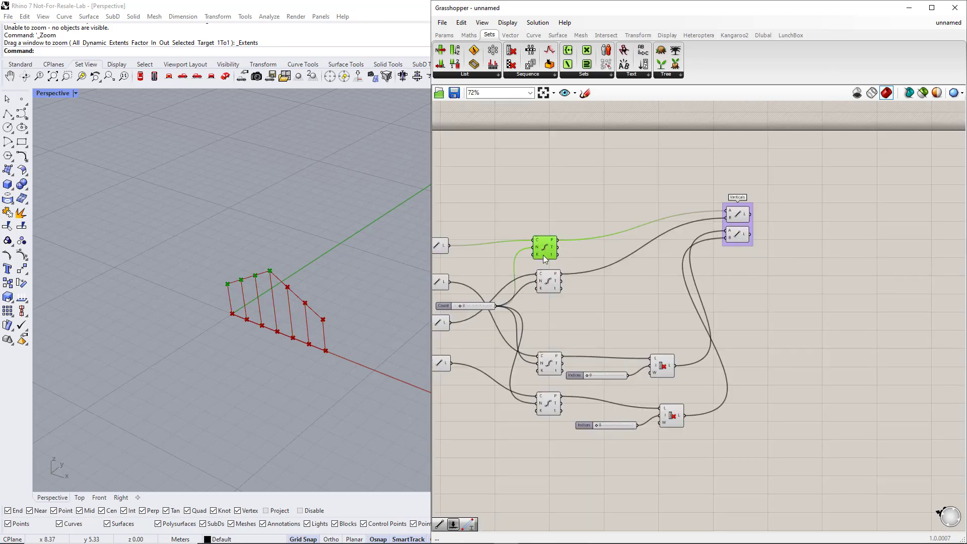
left_click(548, 282)
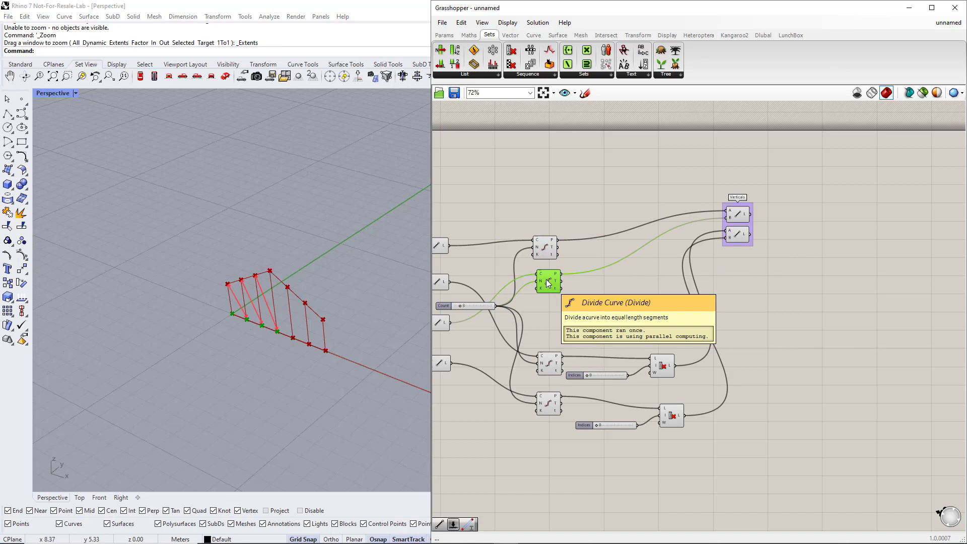
left_click(544, 247)
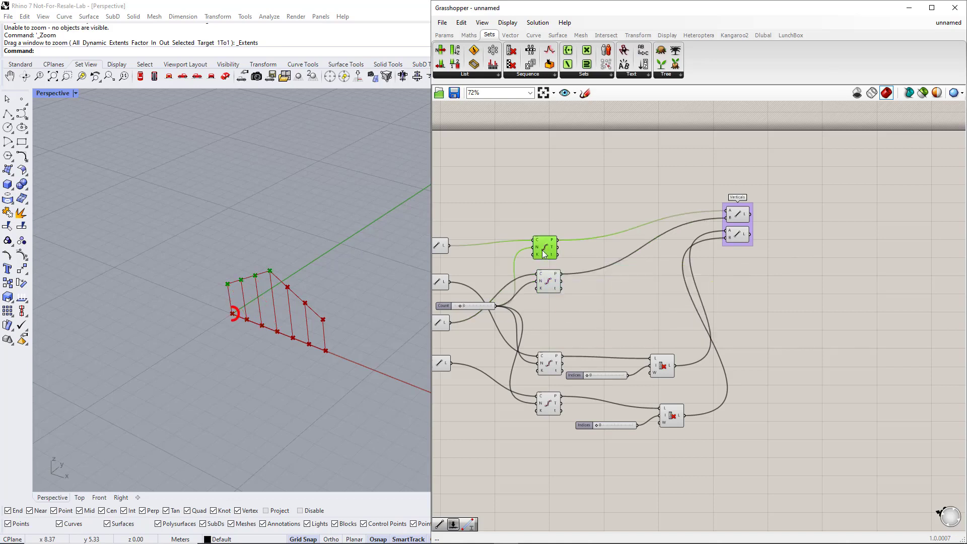
left_click(550, 282)
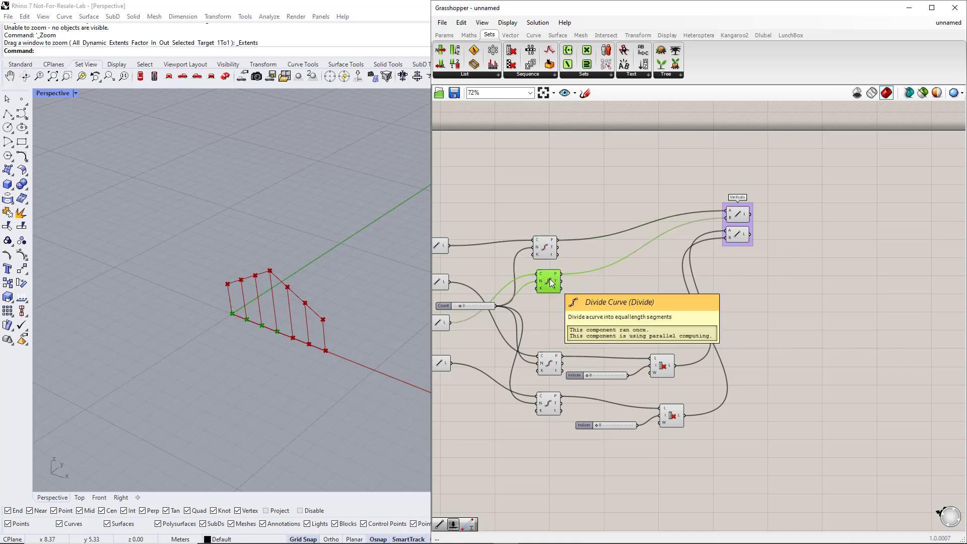
left_click(547, 255)
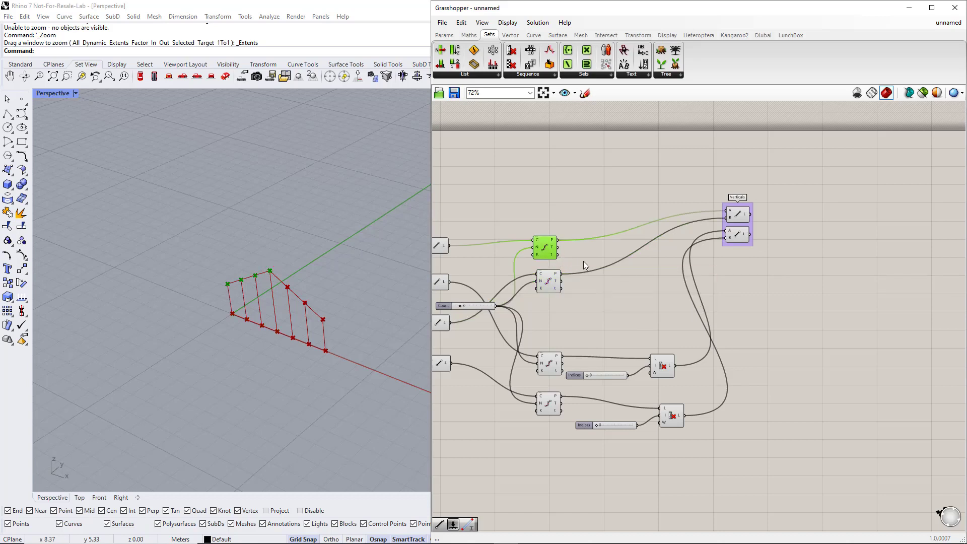
left_click(660, 289)
double_click(667, 289)
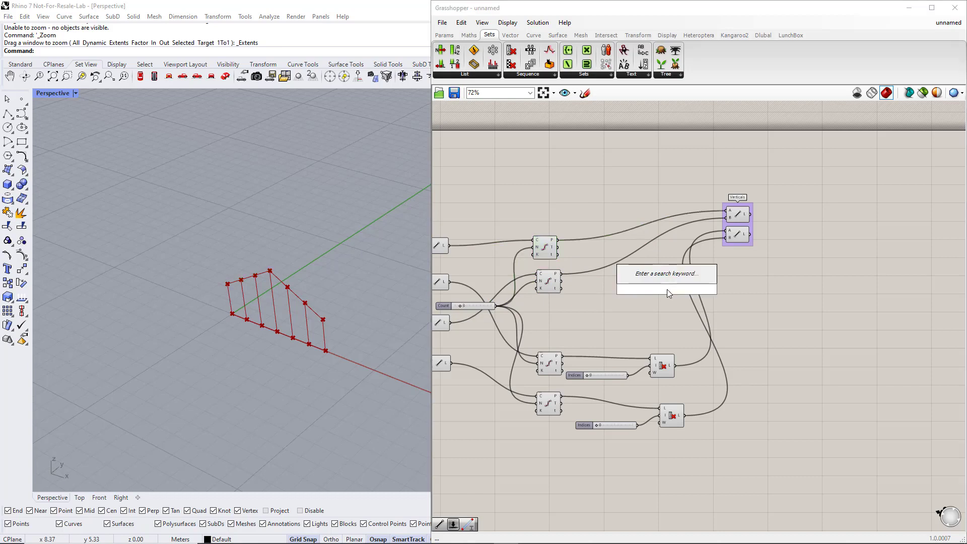
type("cull")
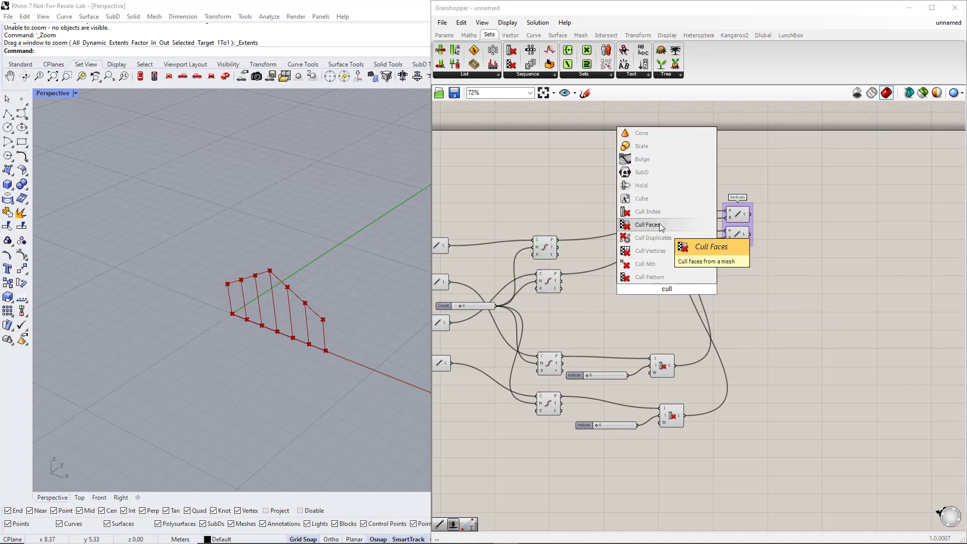
left_click(660, 214)
left_click(552, 285)
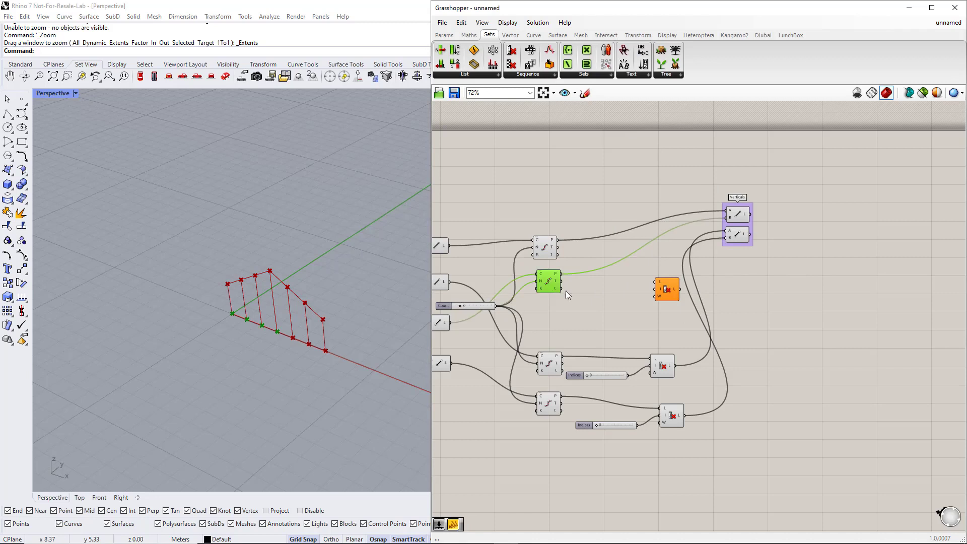
Drive the first base half's Cull Index with a new slider set to 0, and move both closer to the Verticals group
double_click(625, 304)
type("0")
key("Return")
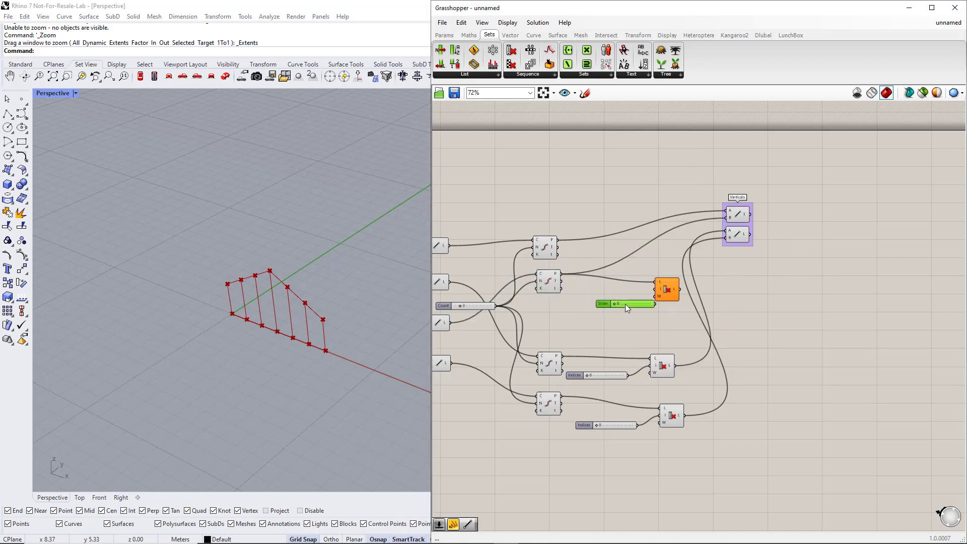
left_click_drag(632, 305, 721, 309)
left_click(725, 278)
Add another Cull Index above it, fed by the division points of the first sloped line
double_click(726, 279)
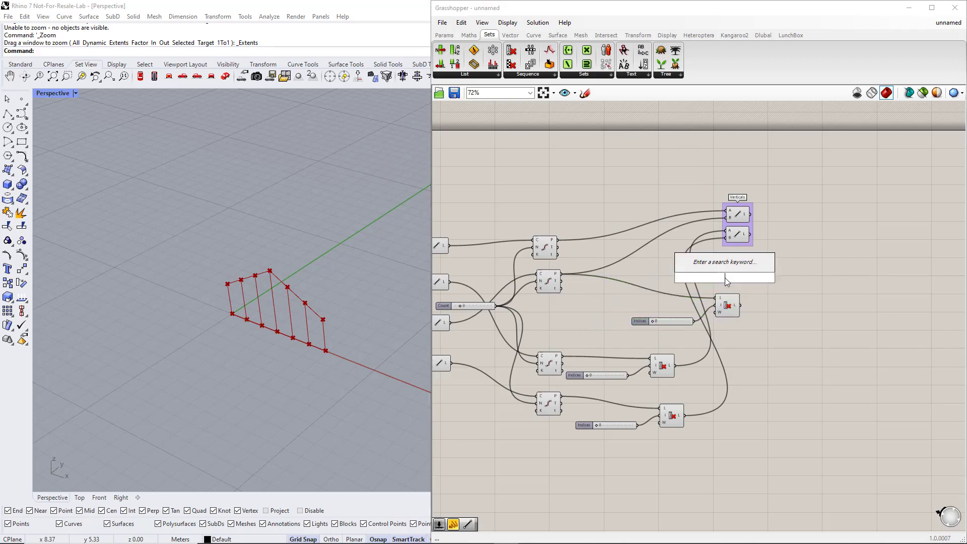
type("cull")
left_click(705, 200)
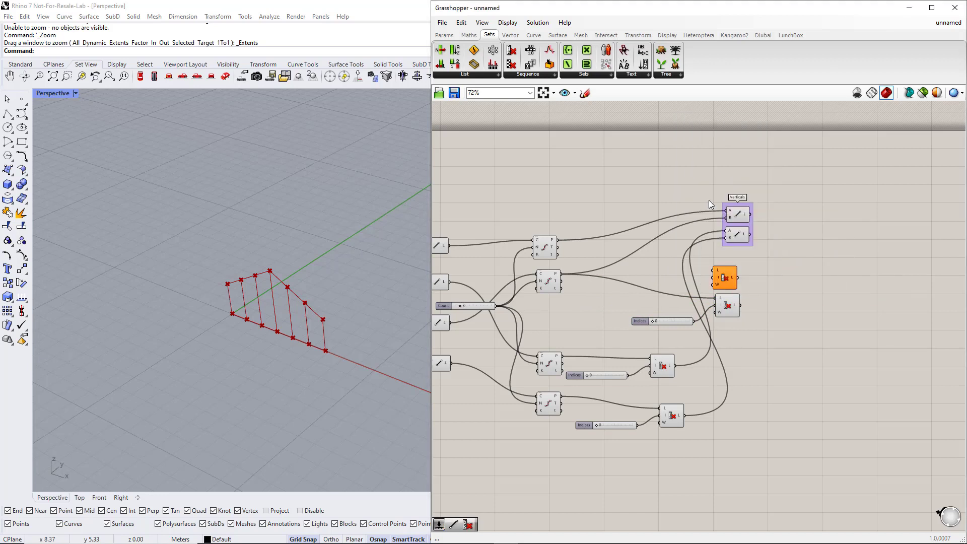
left_click_drag(721, 264, 559, 241)
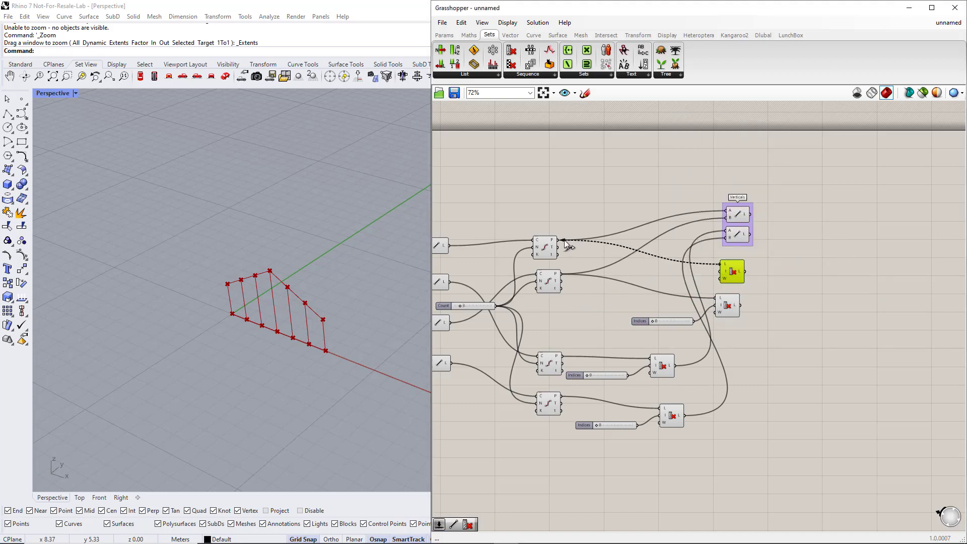
Add a number slider set to 2 and connect it to the Indices input of the first sloped line's Cull Index
double_click(648, 279)
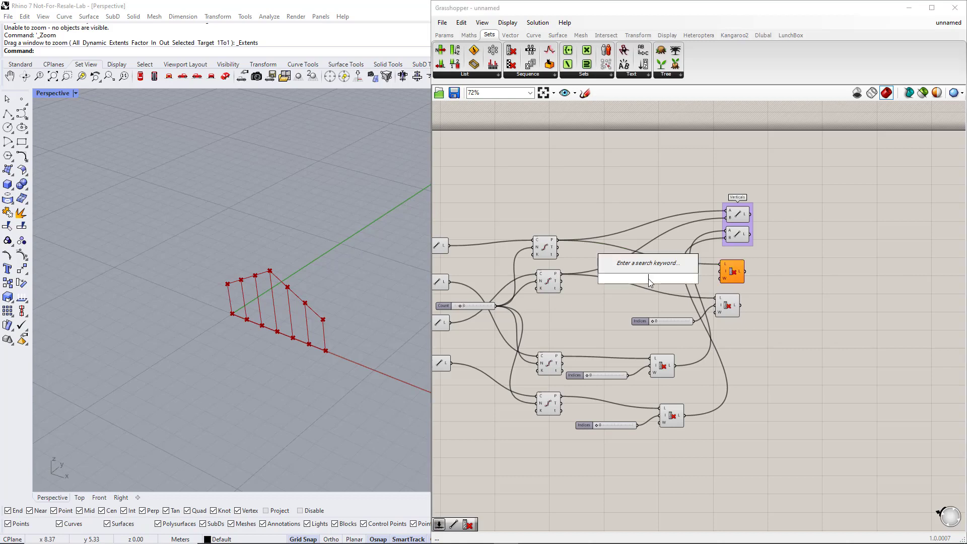
type("2")
key("Return")
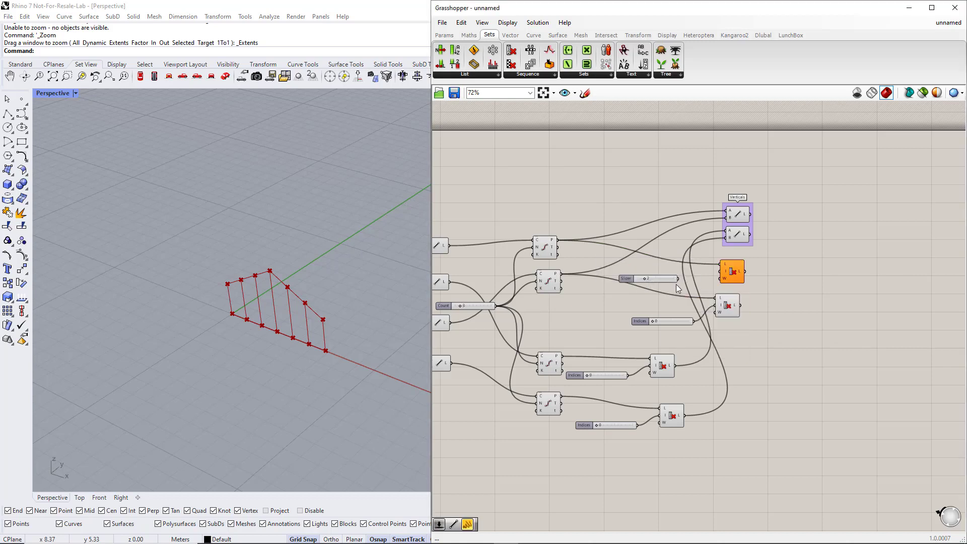
left_click_drag(697, 279, 714, 277)
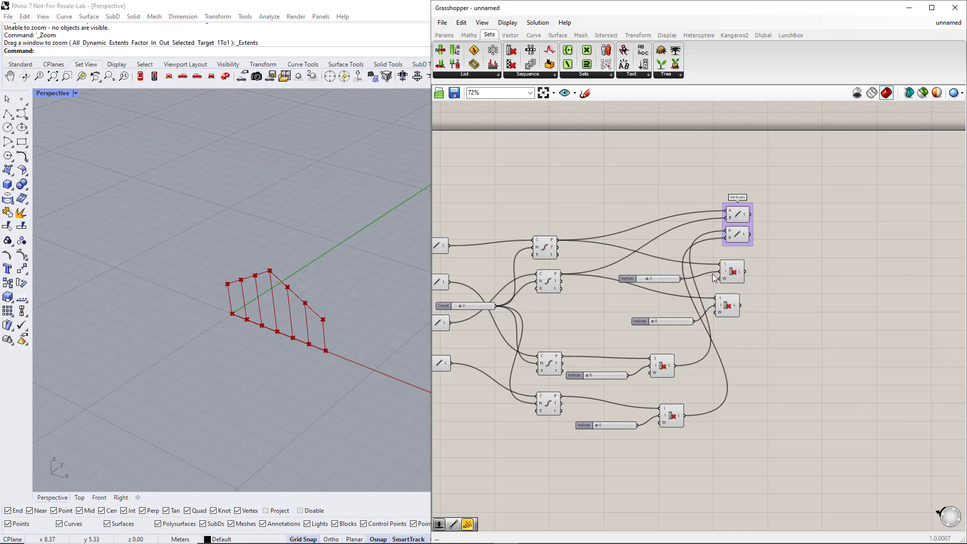
Lower that slider's minimum to -1 and set its value to -1
double_click(627, 279)
double_click(633, 295)
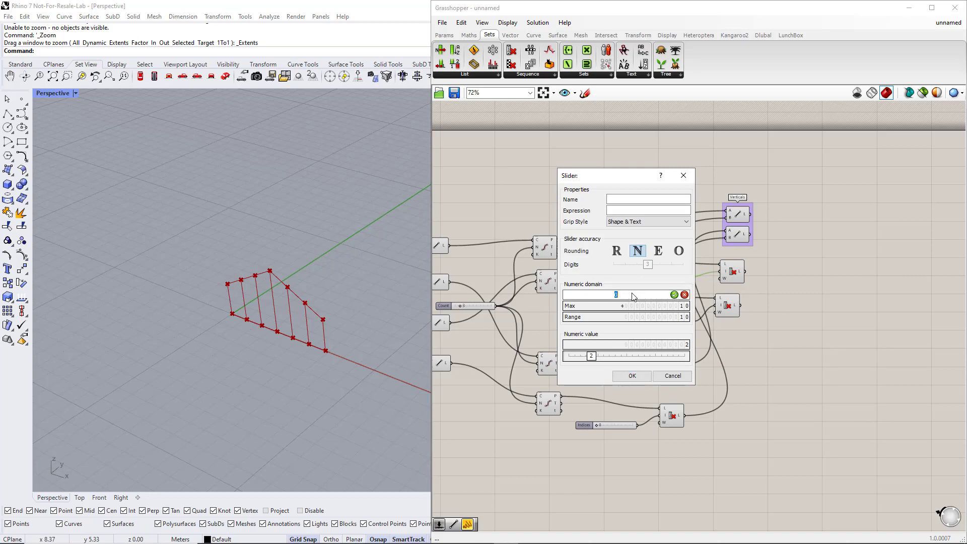
left_click(674, 294)
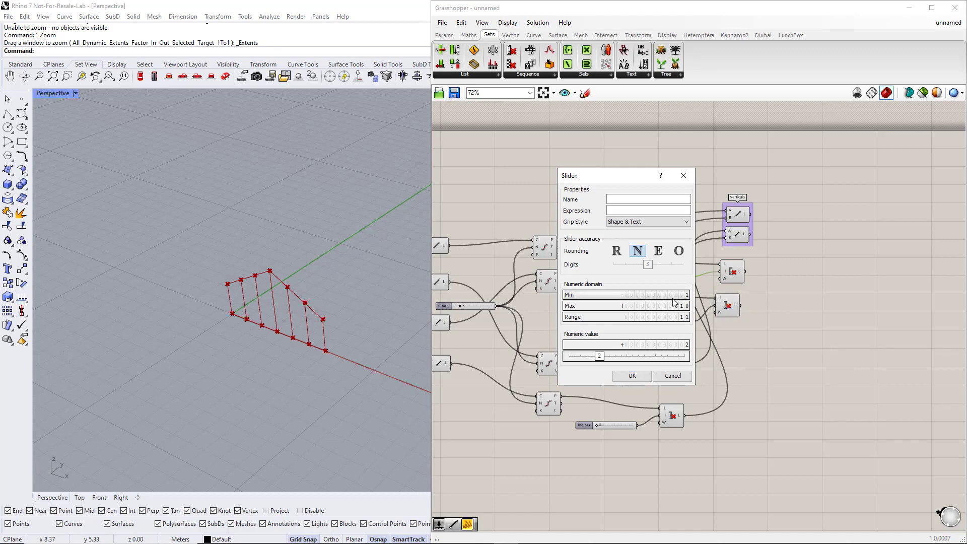
left_click(633, 375)
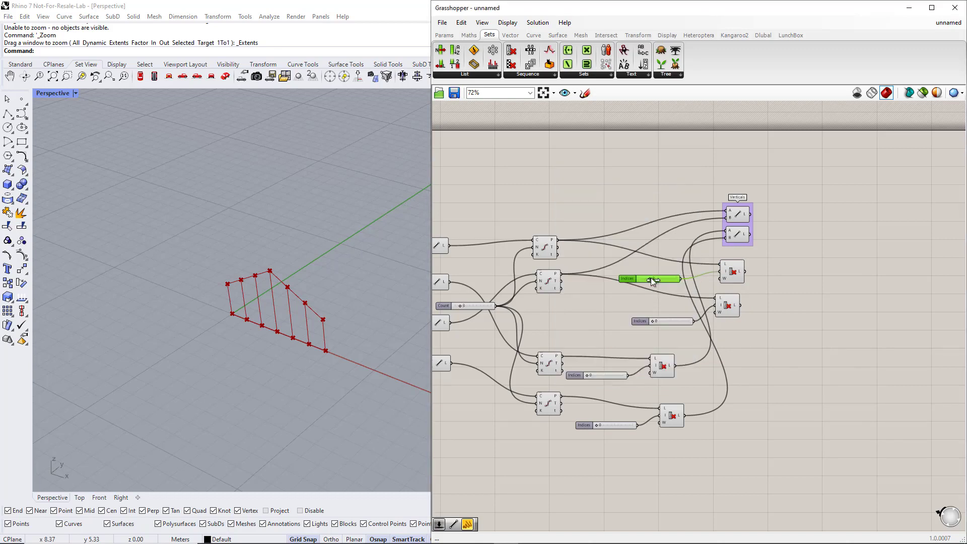
Add a Line component joining the culled points of the first sloped line to the culled points of the first base half
left_click(731, 275)
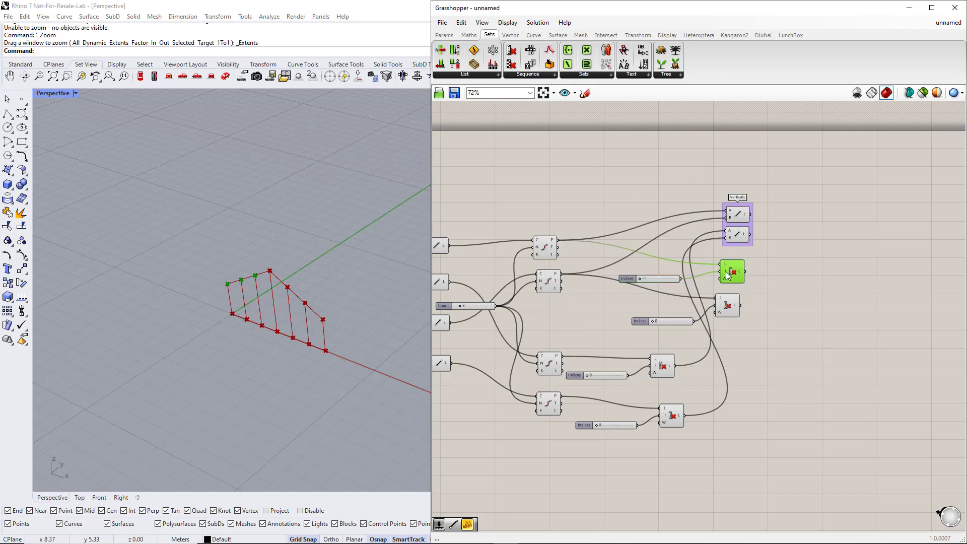
left_click(729, 307)
double_click(788, 292)
type("line")
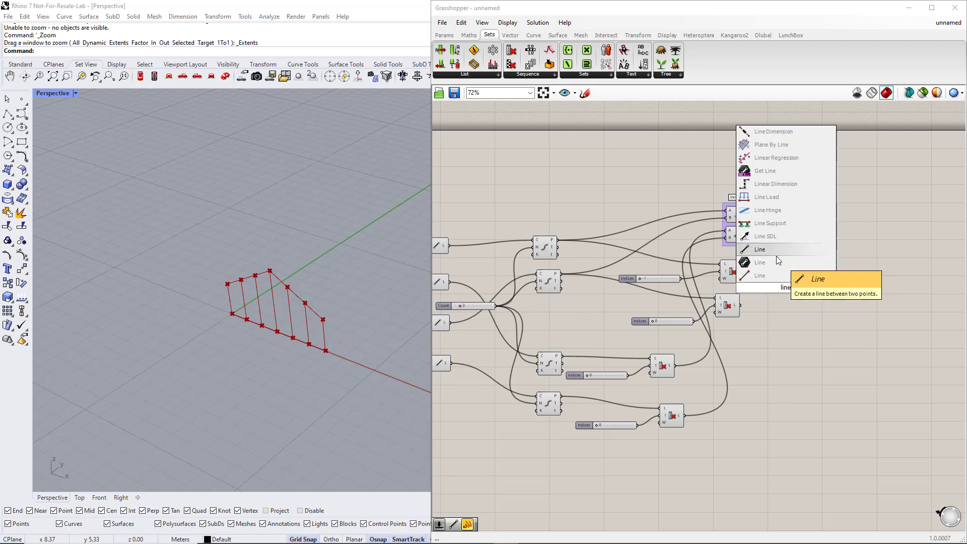
left_click(768, 261)
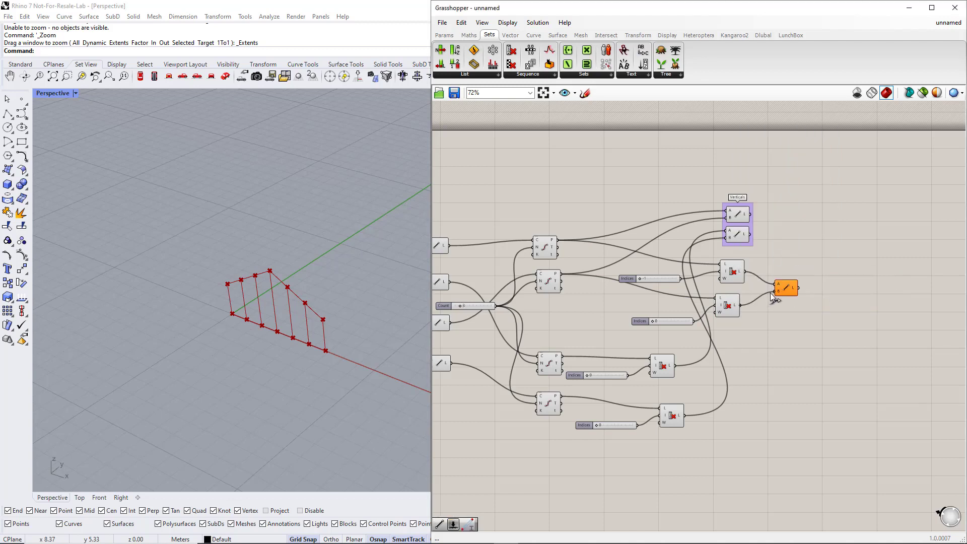
left_click_drag(772, 297, 773, 297)
left_click(788, 289)
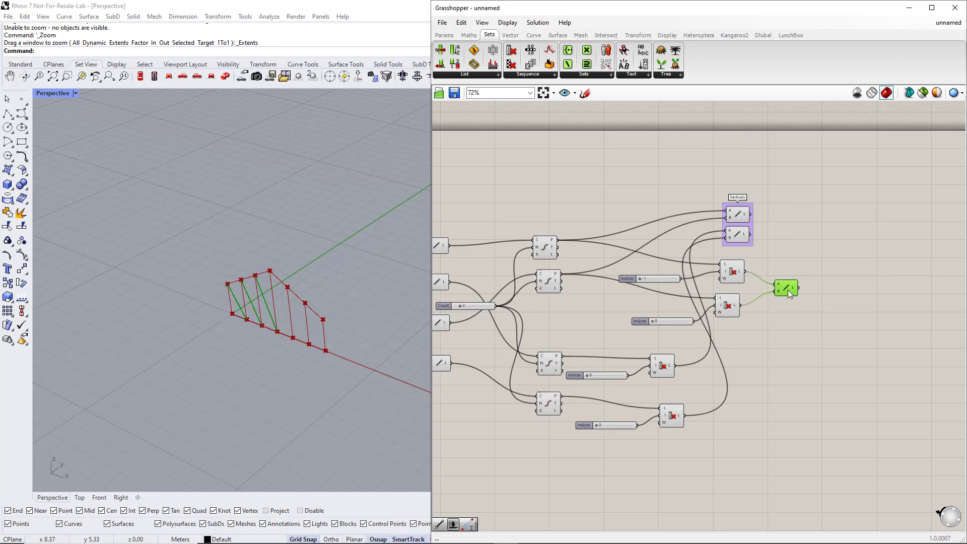
left_click(791, 307)
Duplicate the two Cull Index components with their sliders and Line, and feed the copies from the second half's division points
left_click_drag(798, 339, 670, 266)
left_click_drag(734, 276, 805, 345, "alt")
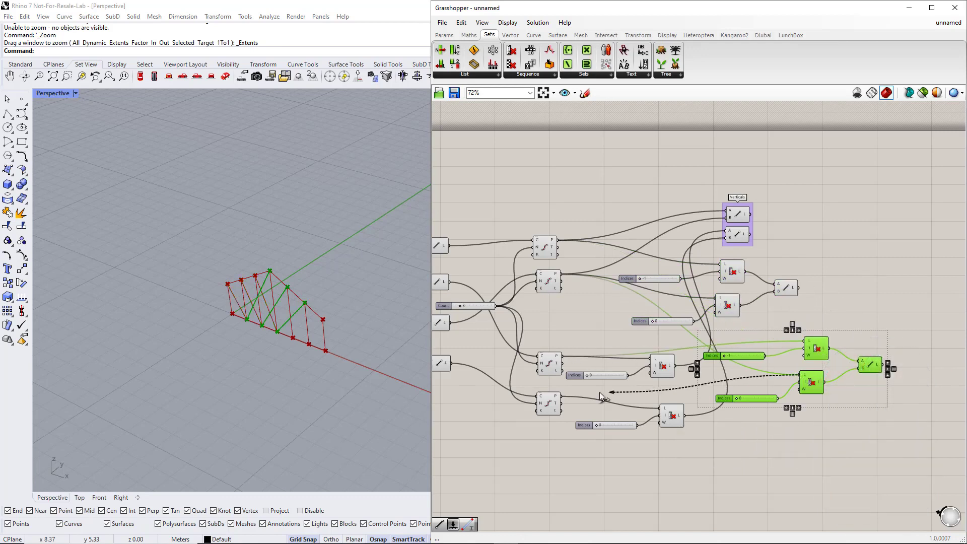
left_click(838, 418)
left_click(549, 363)
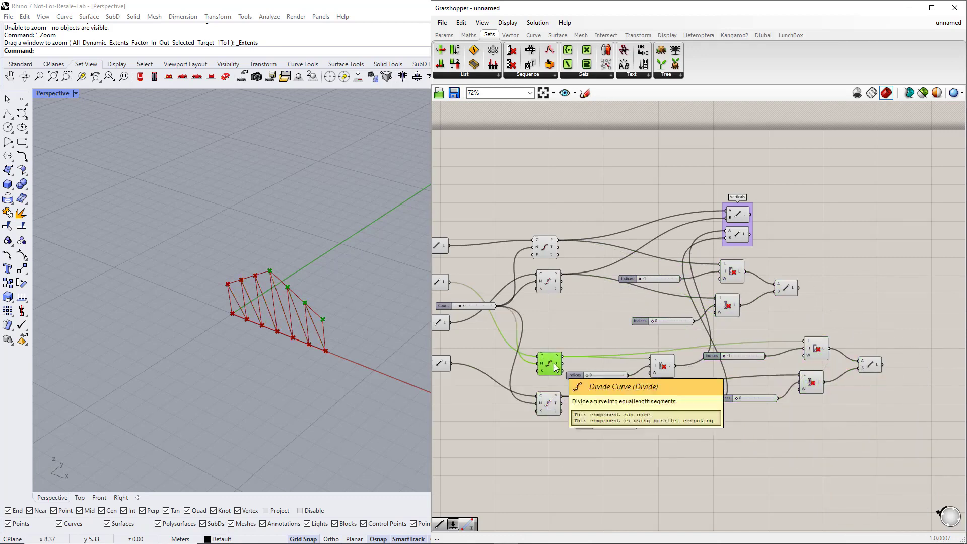
Drive the copied upper Cull Index with a slider at 0 and the copied lower one with a slider at -1
left_click_drag(748, 358, 758, 421)
double_click(758, 351)
type("0")
key("Return")
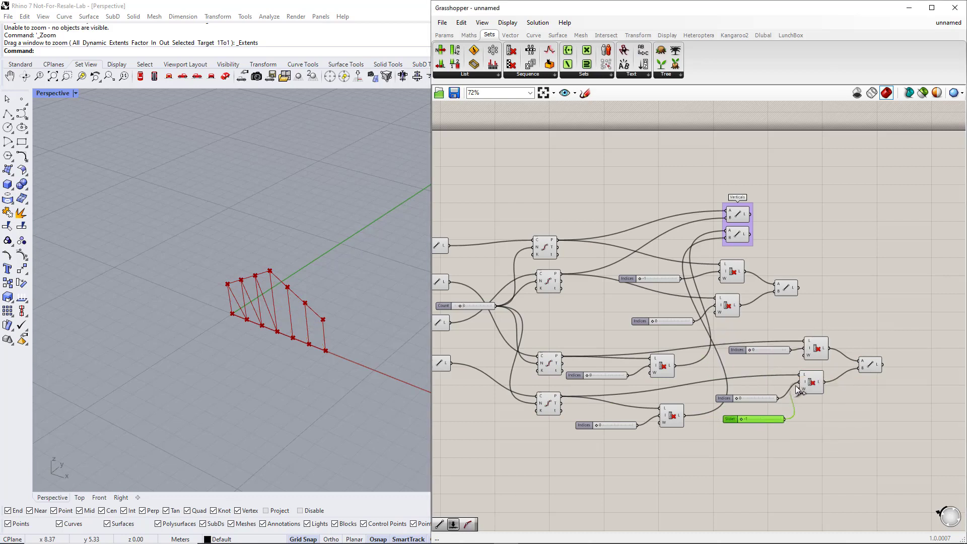
left_click_drag(798, 389, 760, 397)
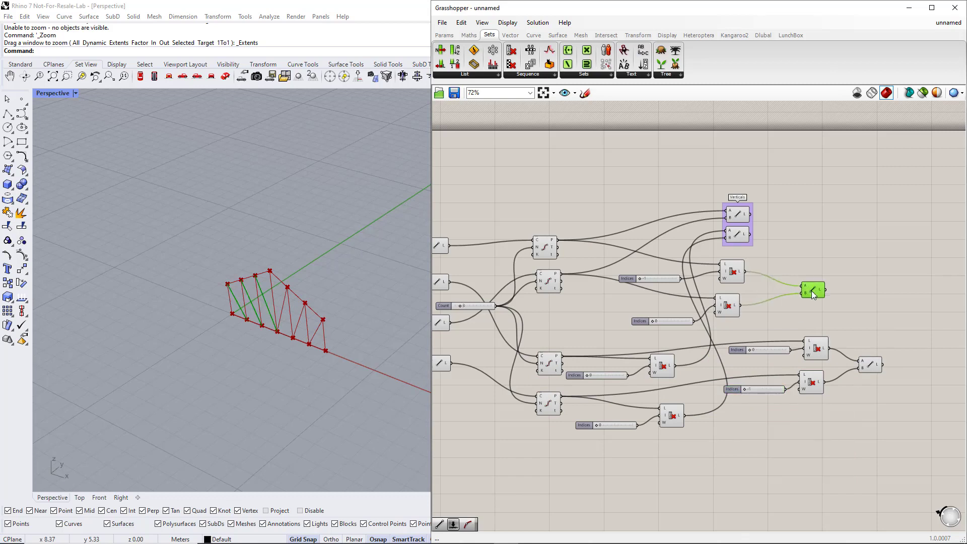
Place the two diagonal Line components together and group them under the name Diagonals
left_click_drag(813, 294, 834, 294)
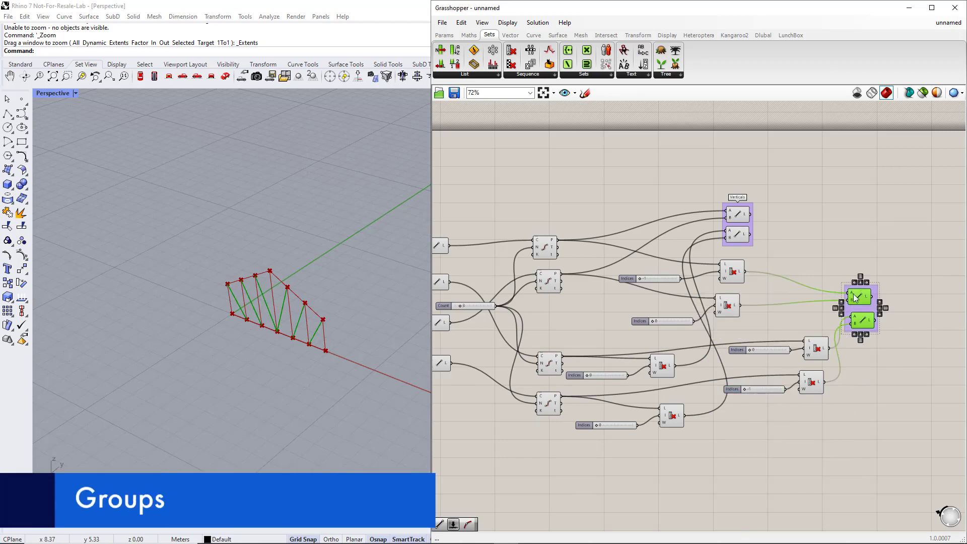
scroll(855, 297, "up", 2)
right_click(854, 306)
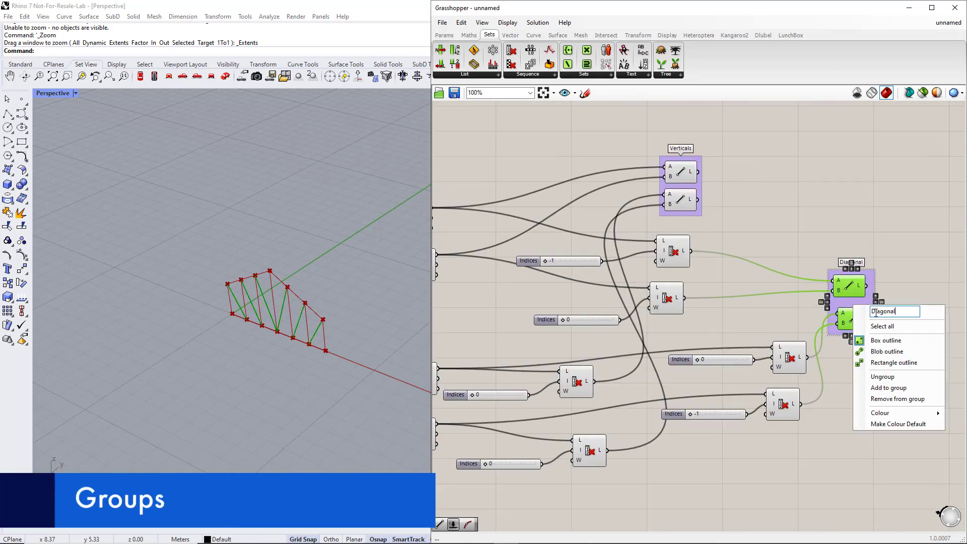
type("s")
key("Return")
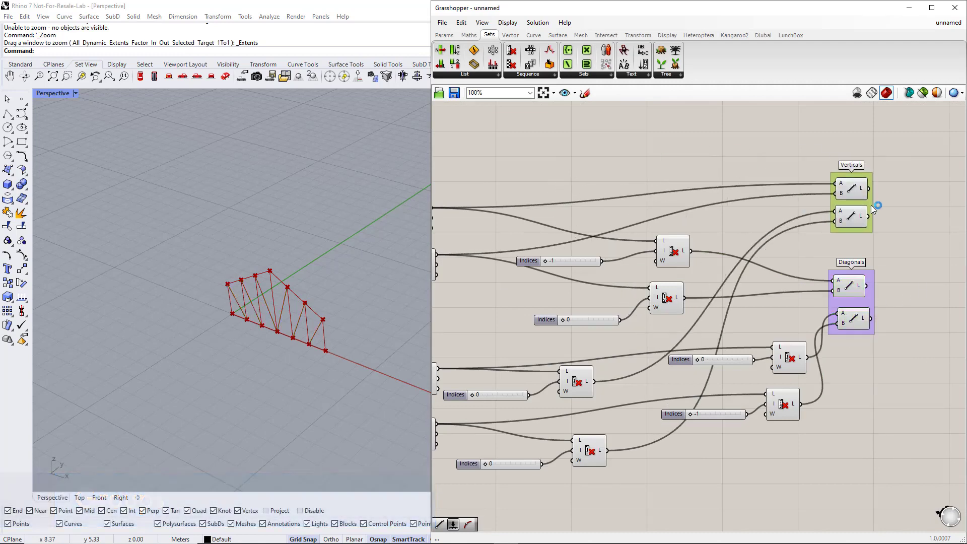
Move the two sloped chord Line components beneath the Diagonals group and group them as Upper chord
scroll(858, 259, "down", 2)
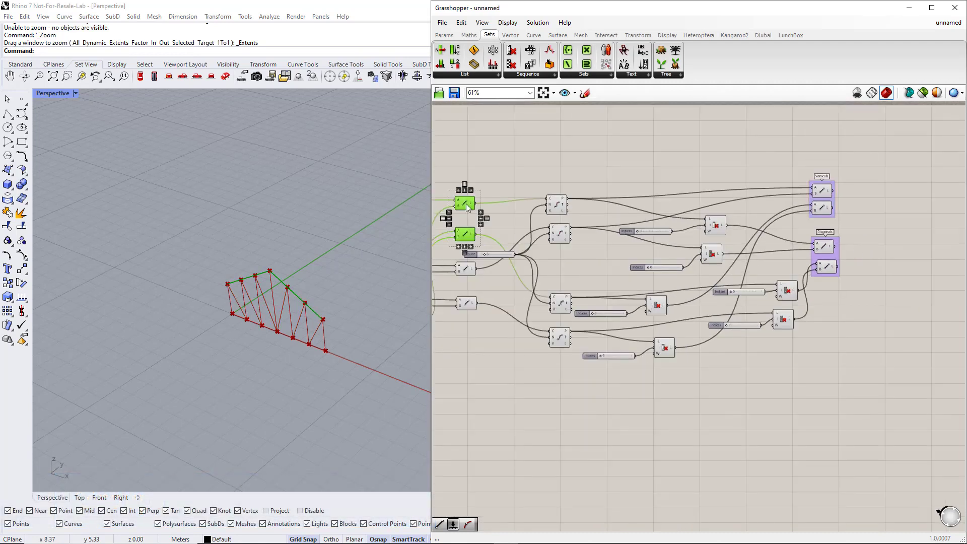
left_click_drag(464, 216, 833, 303)
scroll(833, 345, "up", 2)
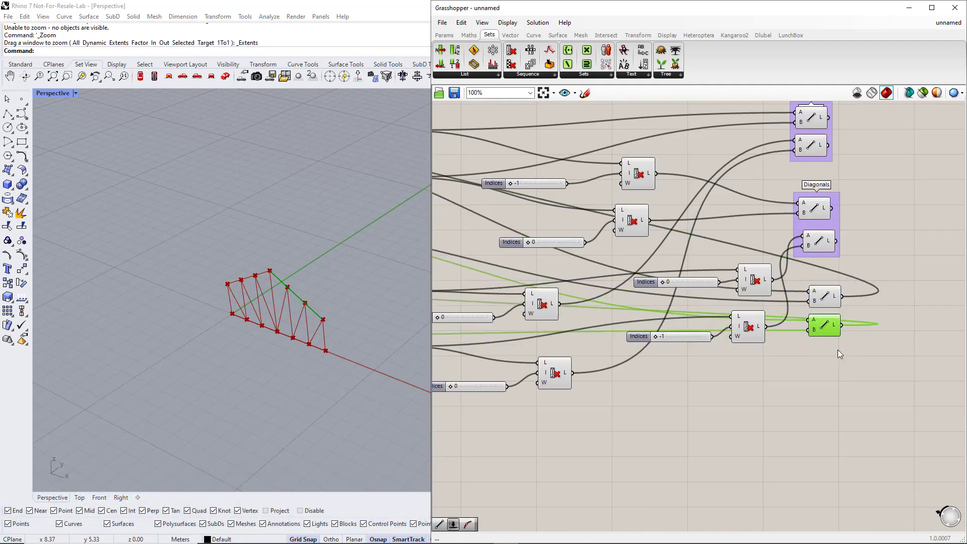
left_click_drag(838, 353, 801, 280)
key("ctrl+g")
right_click(823, 291)
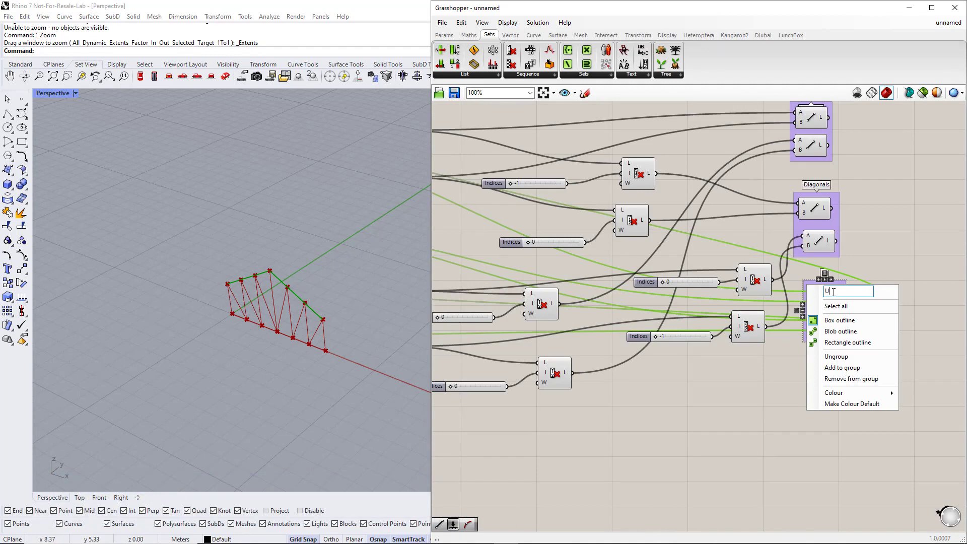
type("Upper chord")
left_click(881, 441)
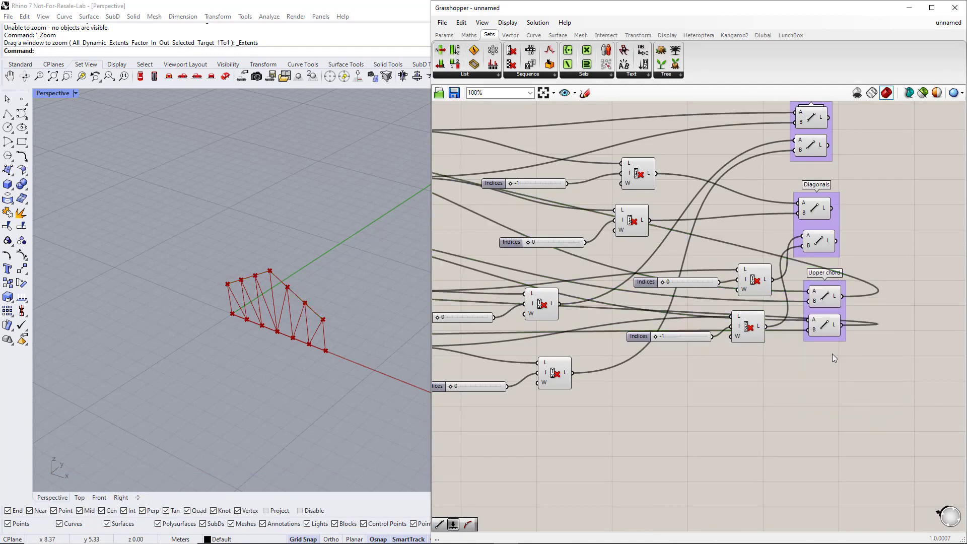
Turn off the preview of the two Line components that form the base halves
scroll(801, 370, "down", 2)
right_click_drag(444, 417, 682, 433)
scroll(620, 420, "down", 1)
right_click_drag(569, 414, 796, 409)
left_click_drag(829, 375, 799, 314)
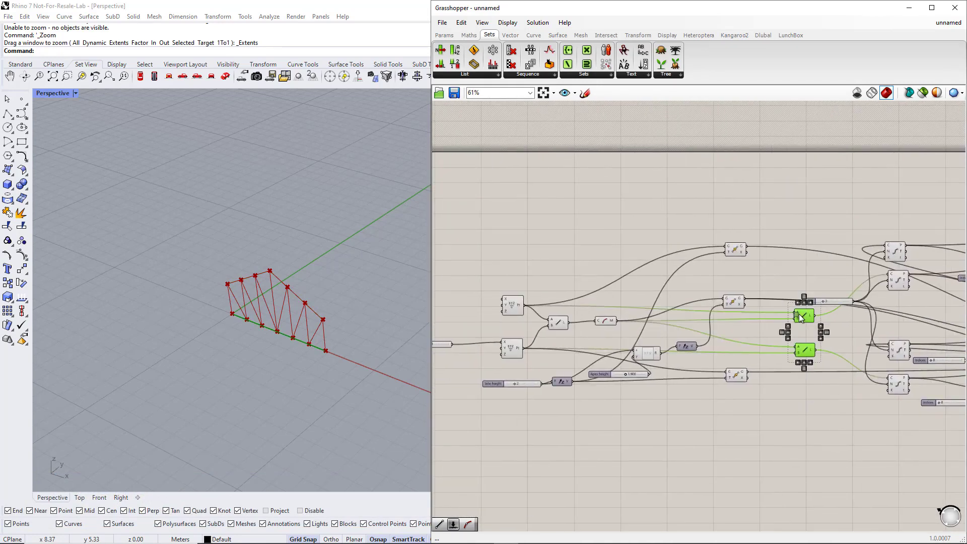
scroll(801, 317, "up", 1)
middle_click(802, 316)
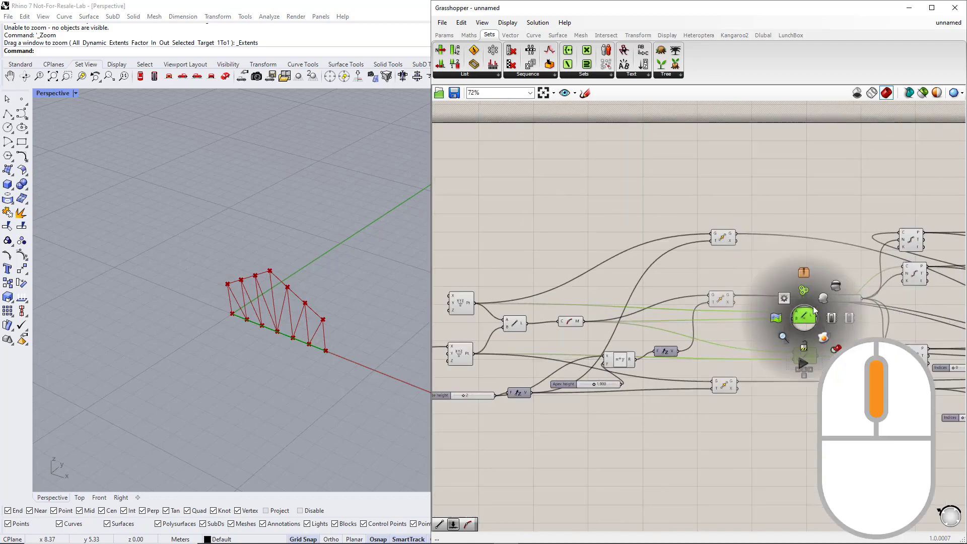
left_click(833, 286)
Place the full-length base Line beneath the Upper chord group and group it as Lower chord
scroll(760, 442, "down", 3)
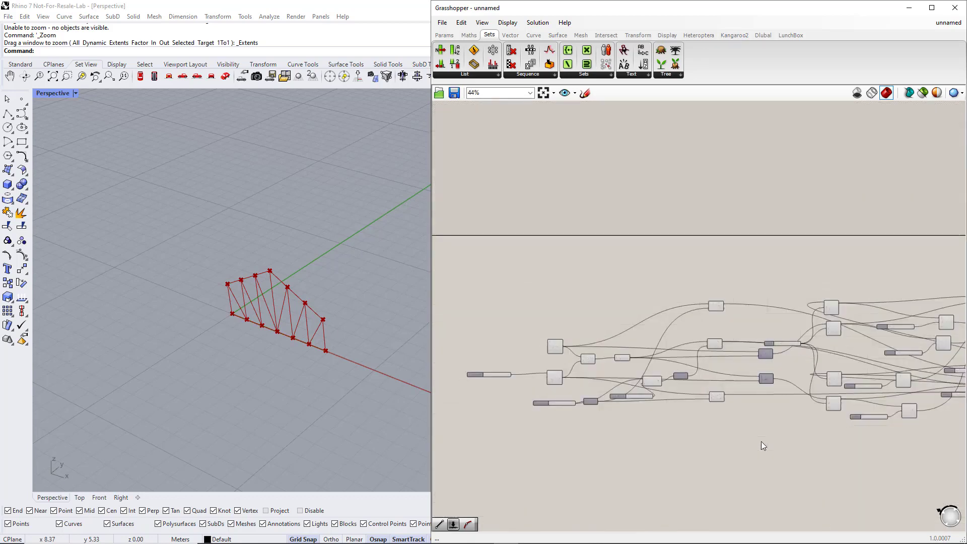
scroll(758, 359, "up", 8)
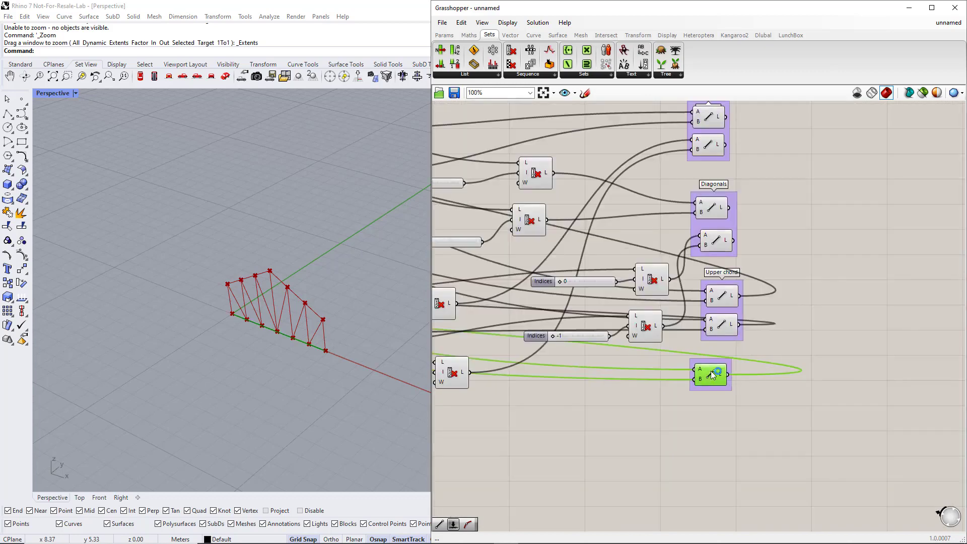
right_click(703, 356)
type("Lower chord")
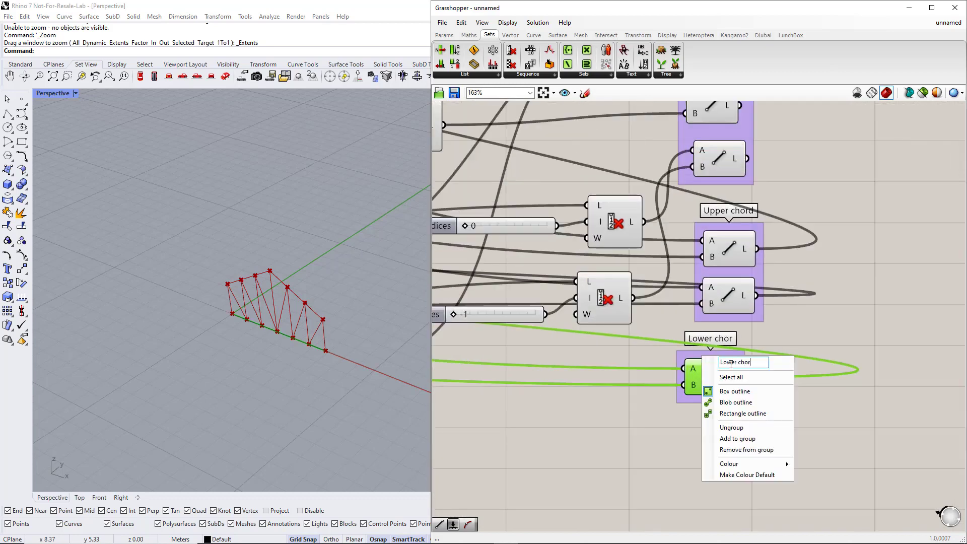
left_click(839, 427)
Recolour the Lower chord group turquoise and the Upper chord group dark red
right_click(734, 403)
mouse_move(806, 509)
left_click(891, 478)
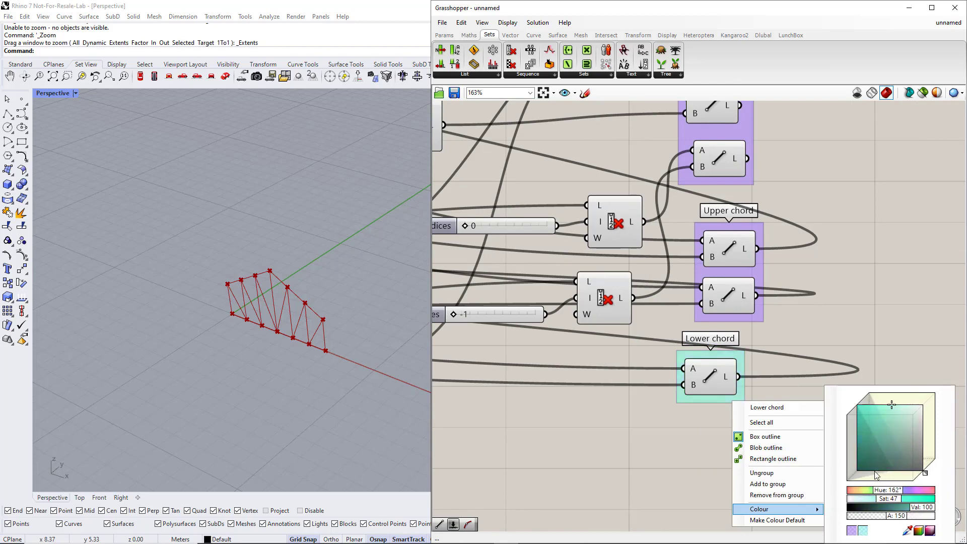
right_click(738, 273)
mouse_move(806, 378)
left_click(937, 477)
Recolour the Diagonals group pink
scroll(747, 337, "down", 4)
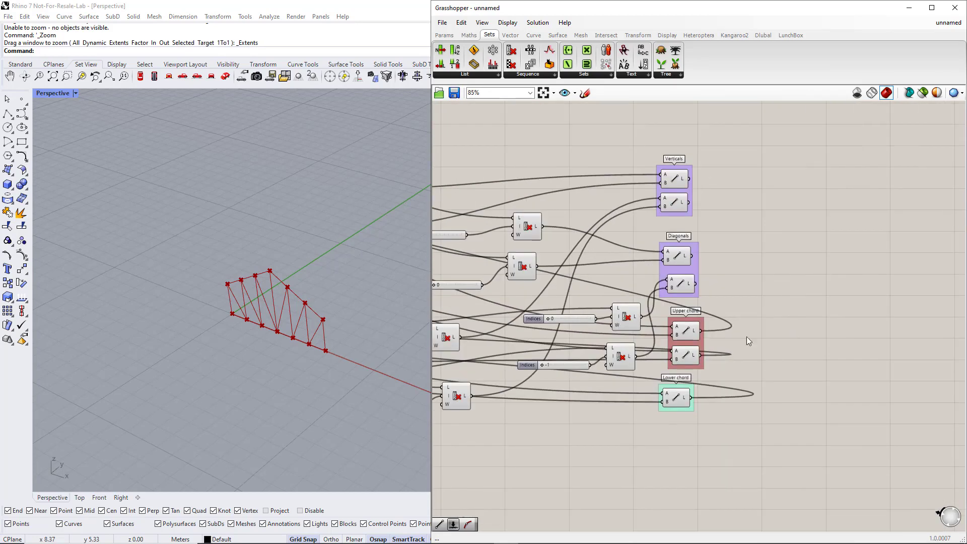
right_click(686, 271)
mouse_move(750, 378)
left_click(885, 478)
left_click(824, 325)
Move the Apex height slider to the start of the definition, directly beneath the Total length slider
right_click_drag(794, 291, 852, 309)
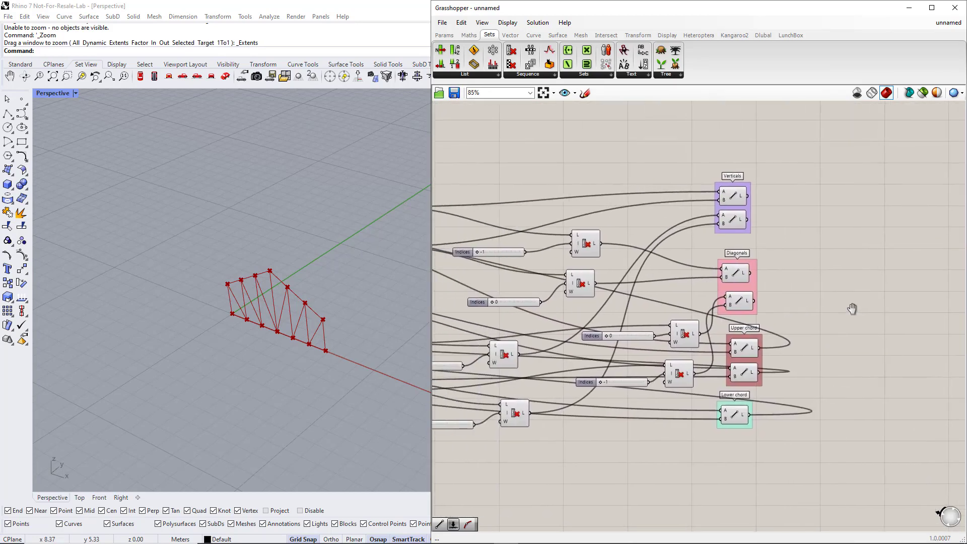
right_click_drag(586, 351, 735, 344)
scroll(735, 345, "down", 2)
right_click_drag(570, 365, 703, 352)
right_click_drag(486, 375, 620, 367)
scroll(620, 366, "down", 2)
scroll(600, 369, "up", 2)
right_click_drag(546, 376, 608, 361)
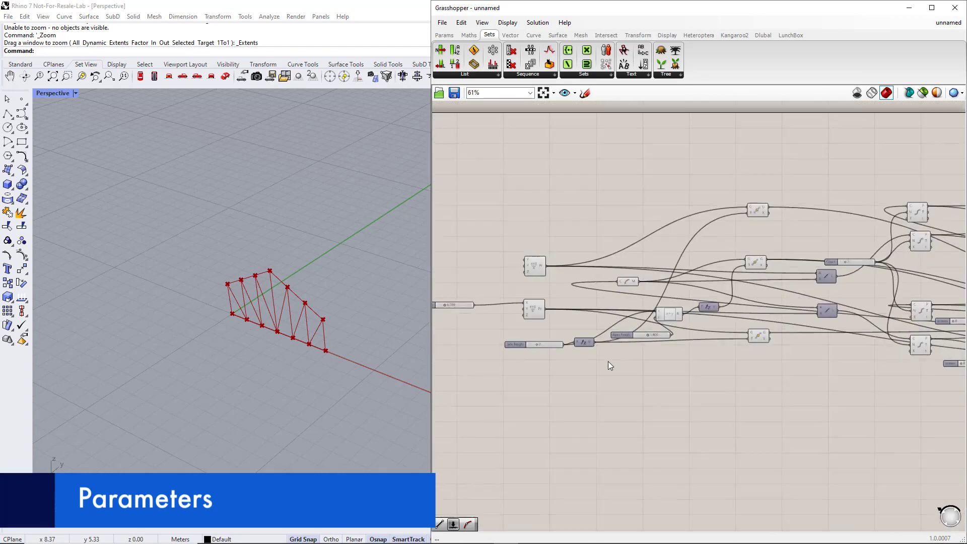
scroll(626, 345, "up", 1)
left_click_drag(642, 334, 471, 320)
right_click_drag(517, 352, 605, 344)
left_click_drag(561, 311, 506, 304)
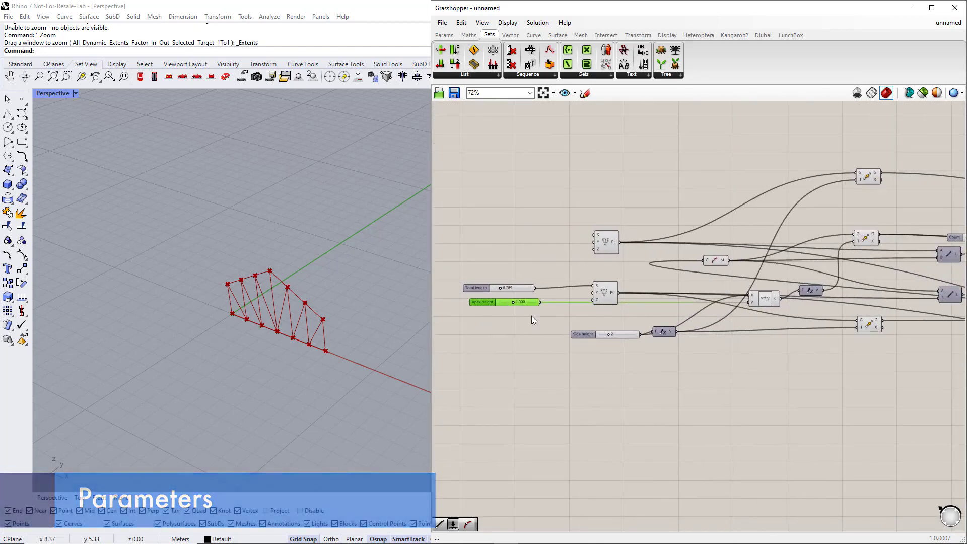
Bring the Side height and Count sliders to the start of the definition, below the Apex height slider
right_click_drag(698, 366, 755, 369)
left_click(672, 340)
left_click_drag(672, 339, 572, 323)
scroll(921, 395, "down", 2)
right_click_drag(921, 395, 722, 386)
scroll(808, 280, "up", 4)
left_click_drag(808, 280, 628, 401)
right_click_drag(628, 401, 926, 347)
left_click_drag(926, 347, 532, 358)
Stack the Apex height, Side height and Count sliders under Total length, and set Side height to 1
left_click_drag(527, 318, 520, 310)
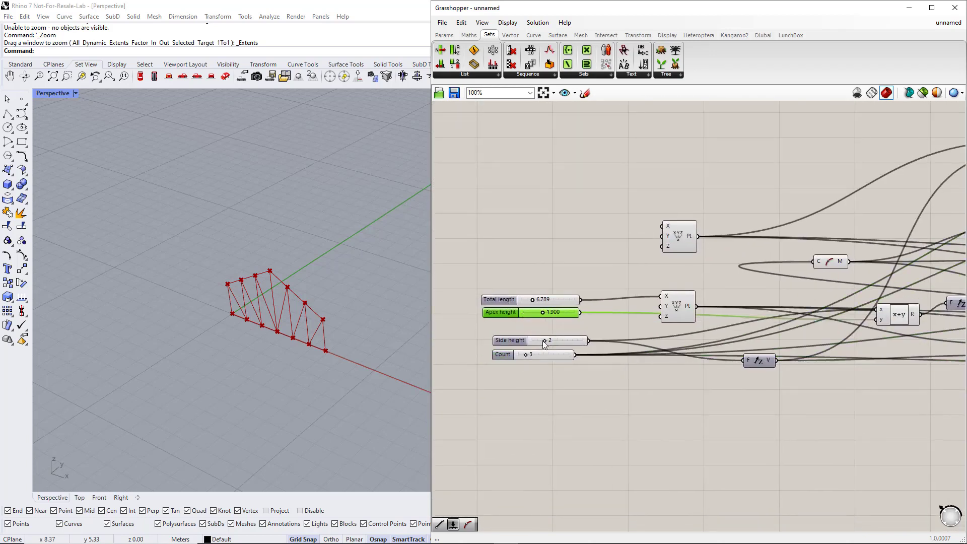
left_click_drag(545, 341, 502, 327)
left_click_drag(504, 359, 500, 342)
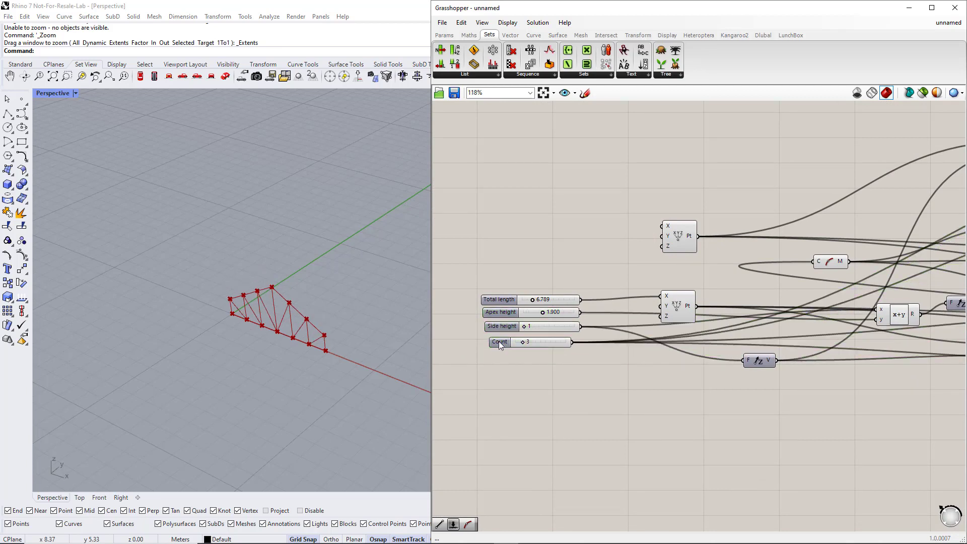
Rename the Count slider to Number of bays and line it up with the sliders above
scroll(499, 340, "up", 2)
double_click(500, 344)
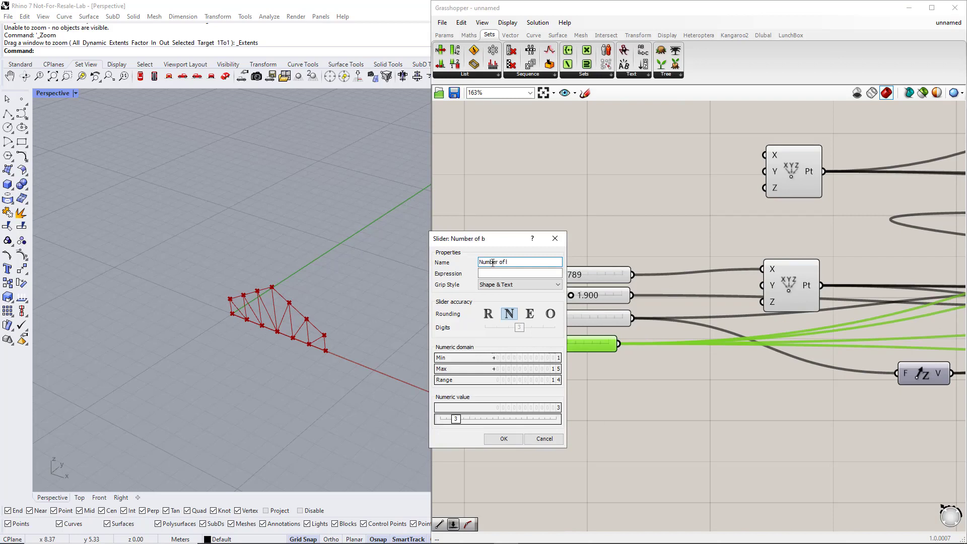
type("Number of bays")
left_click(504, 439)
left_click_drag(545, 347, 534, 346)
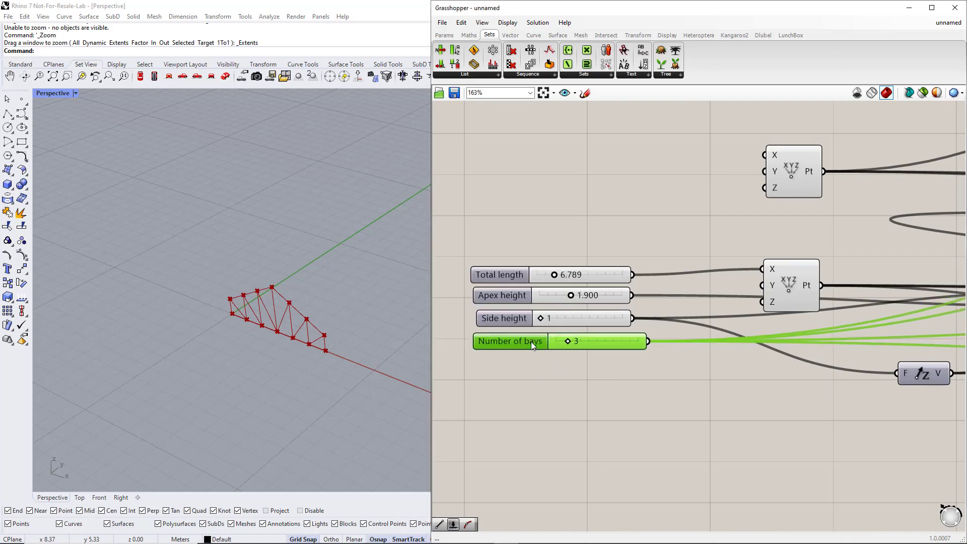
Group the four input sliders under the name Parameters and recolour the group turquoise green
left_click_drag(451, 372, 687, 226)
key("ctrl+g")
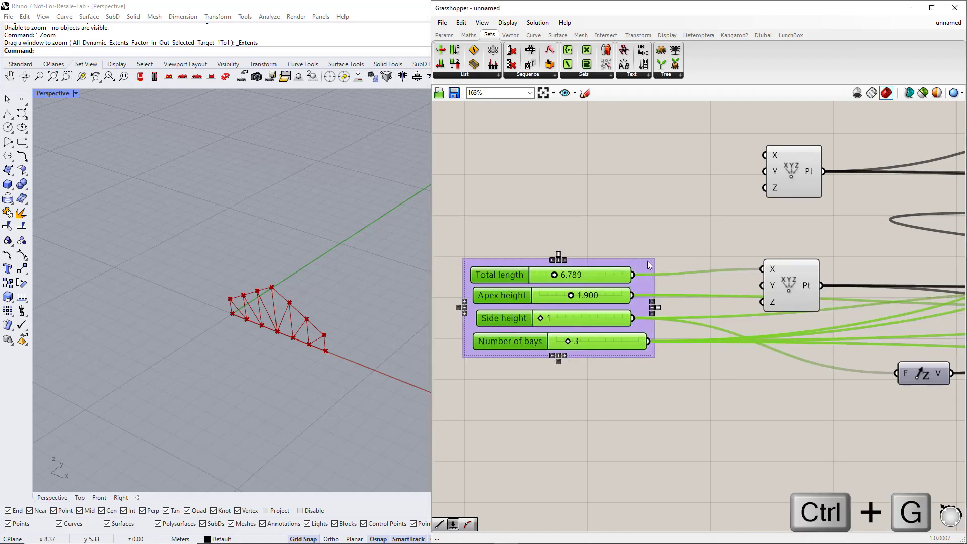
right_click(646, 264)
type("Para")
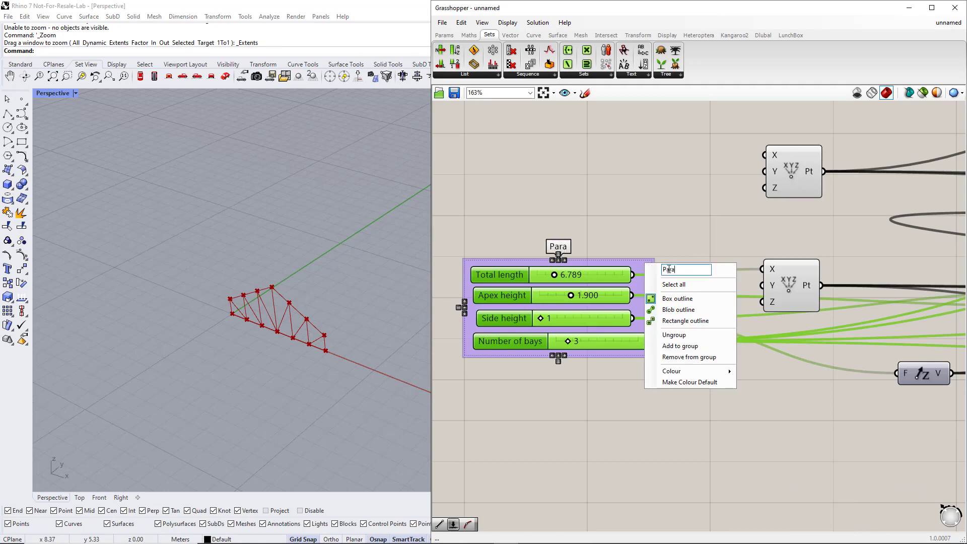
type("meters")
mouse_move(700, 371)
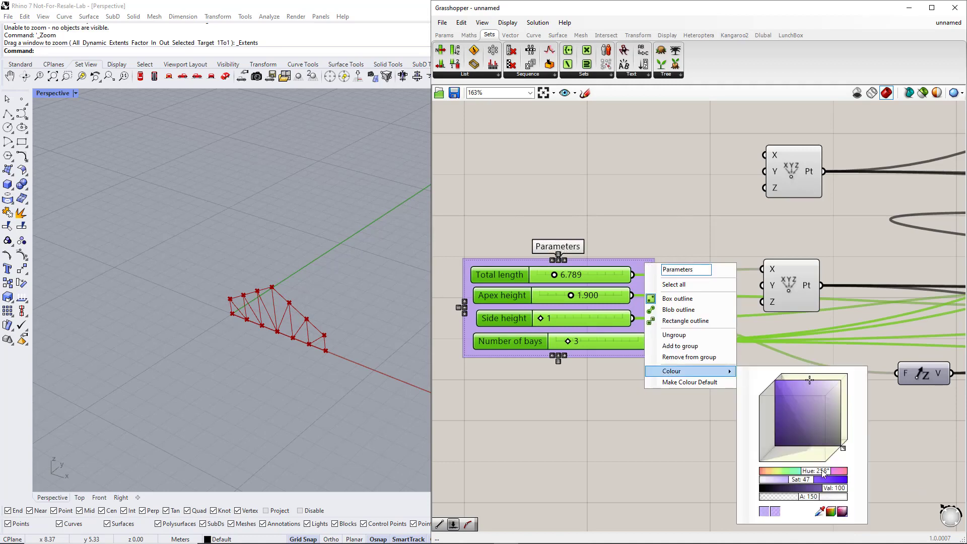
left_click_drag(824, 473, 791, 480)
left_click(606, 395)
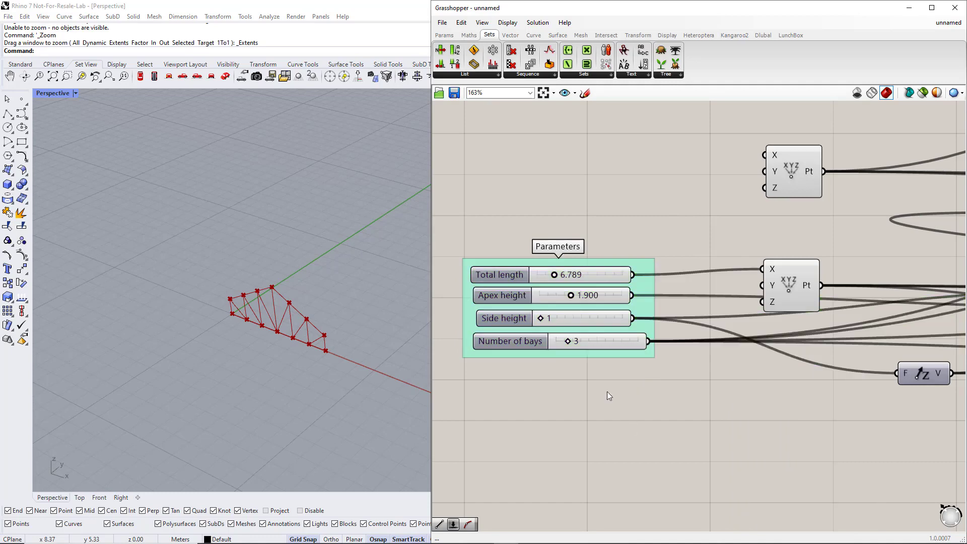
Switch the Total length slider to integer values and set the truss's total length to 18
left_click(512, 325)
scroll(294, 353, "up", 2)
scroll(294, 353, "down", 4)
scroll(383, 413, "up", 2)
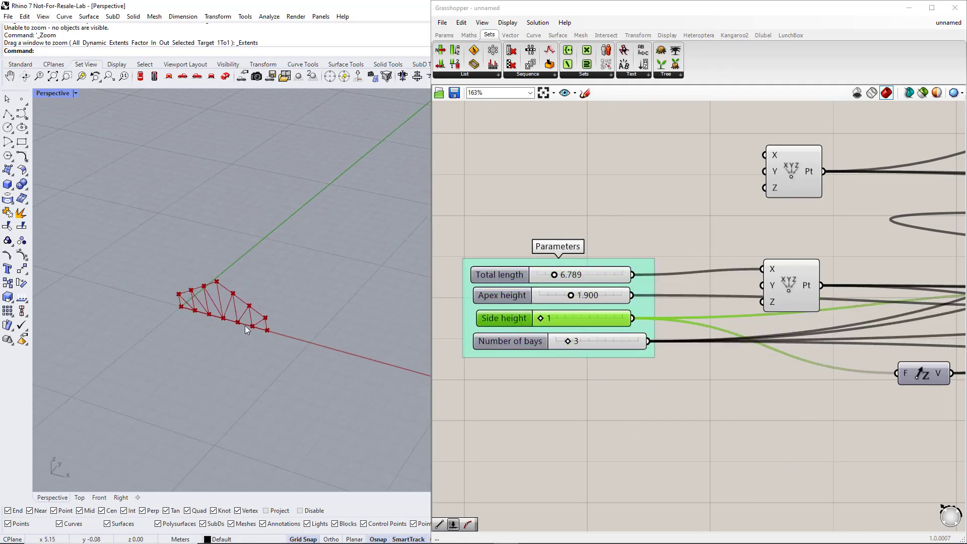
mouse_move(543, 320)
left_mouse_down()
mouse_move(554, 323)
mouse_move(542, 322)
left_mouse_up()
left_click_drag(556, 275, 589, 276)
right_click(535, 275)
mouse_move(584, 303)
left_click(654, 311)
scroll(366, 325, "down", 4)
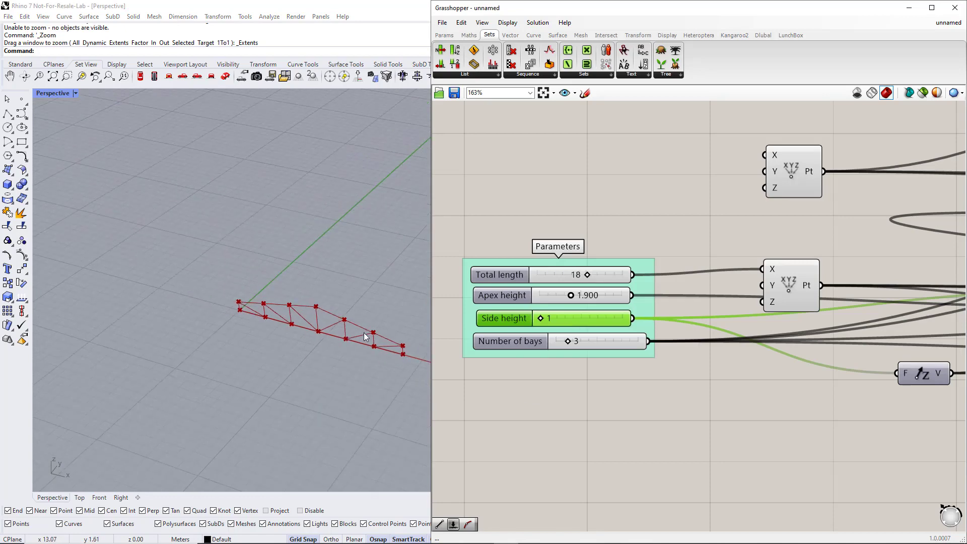
Test the truss parameters by varying the sliders, ending with Total length 16, Apex height 1.286 and Side height 3
right_click_drag(371, 342, 253, 329, "shift")
scroll(257, 333, "up", 4)
scroll(258, 331, "down", 3)
scroll(285, 324, "up", 2)
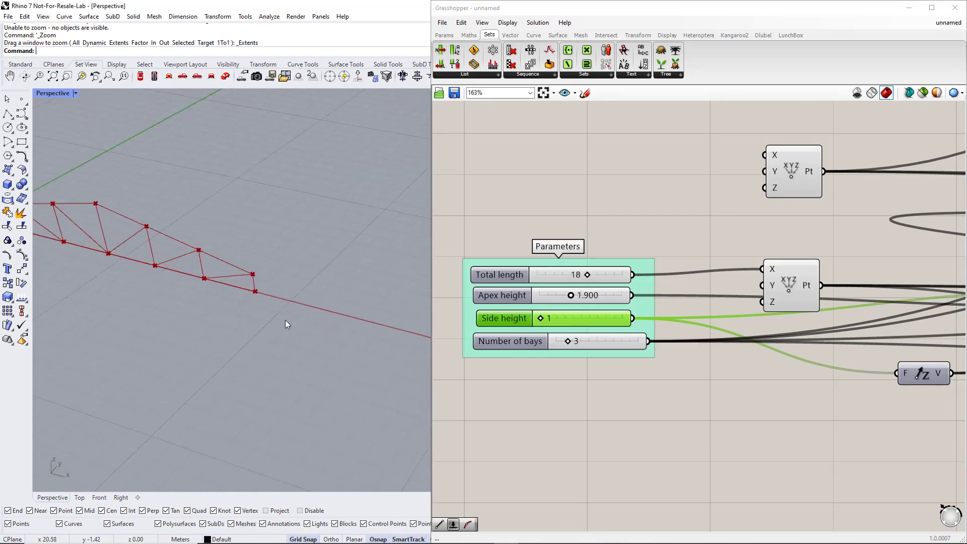
scroll(285, 324, "down", 1)
mouse_move(571, 295)
left_mouse_down()
mouse_move(617, 302)
mouse_move(539, 298)
mouse_move(561, 296)
left_mouse_up()
left_click_drag(587, 274, 619, 277)
left_click_drag(541, 318, 568, 343)
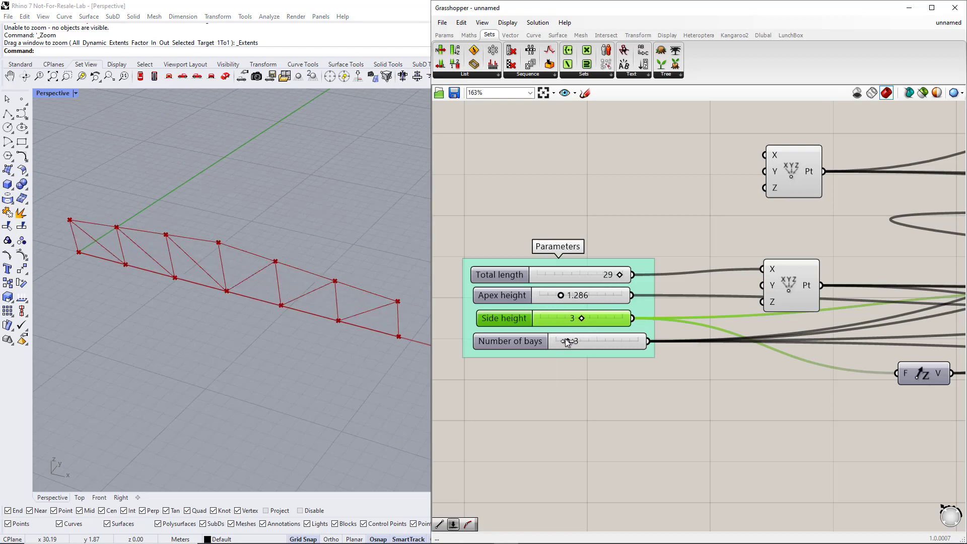
left_click_drag(614, 282, 582, 277)
scroll(177, 309, "up", 3)
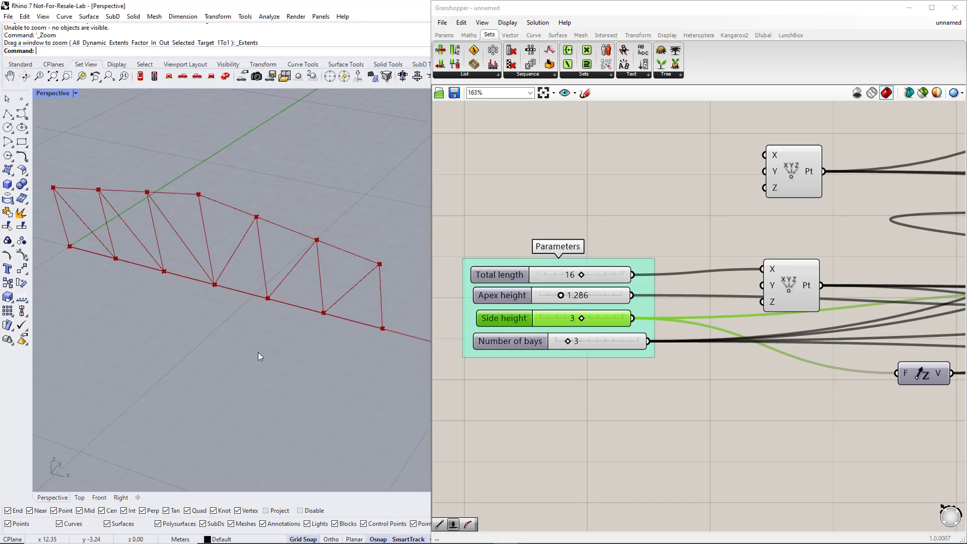
Place a Dlubal Member component on the empty canvas beside the Verticals, Diagonals and chord groups
left_click(591, 393)
scroll(616, 377, "down", 5)
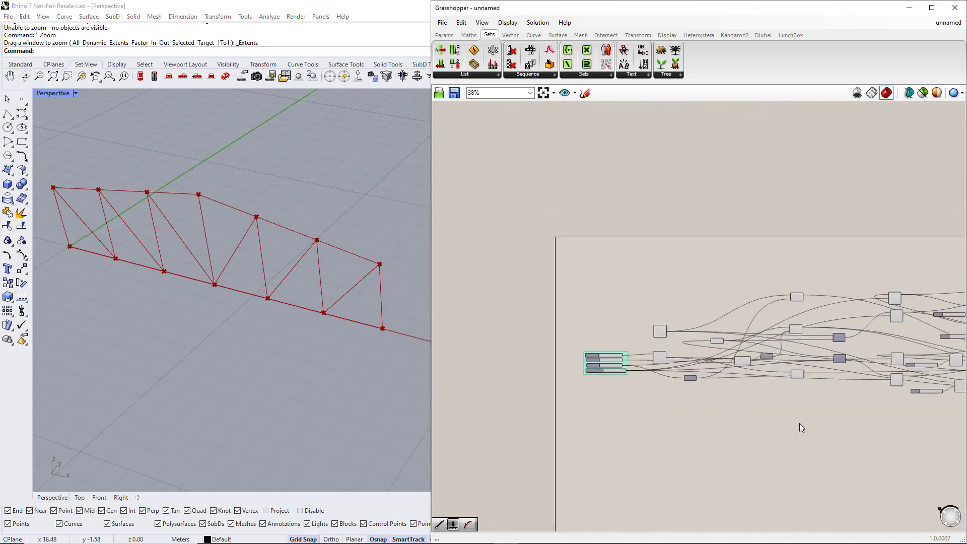
right_click_drag(799, 423, 757, 343)
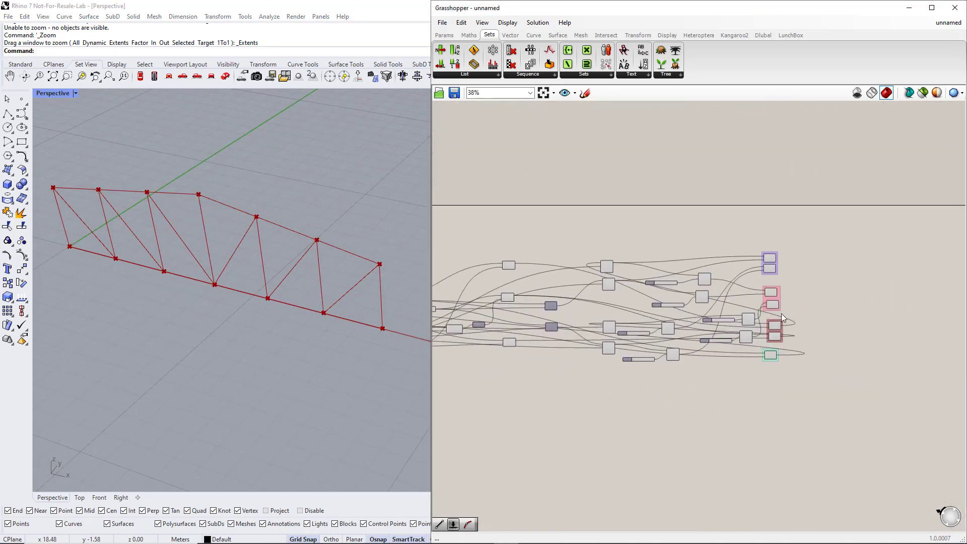
scroll(794, 295, "up", 4)
right_click_drag(880, 328, 736, 338)
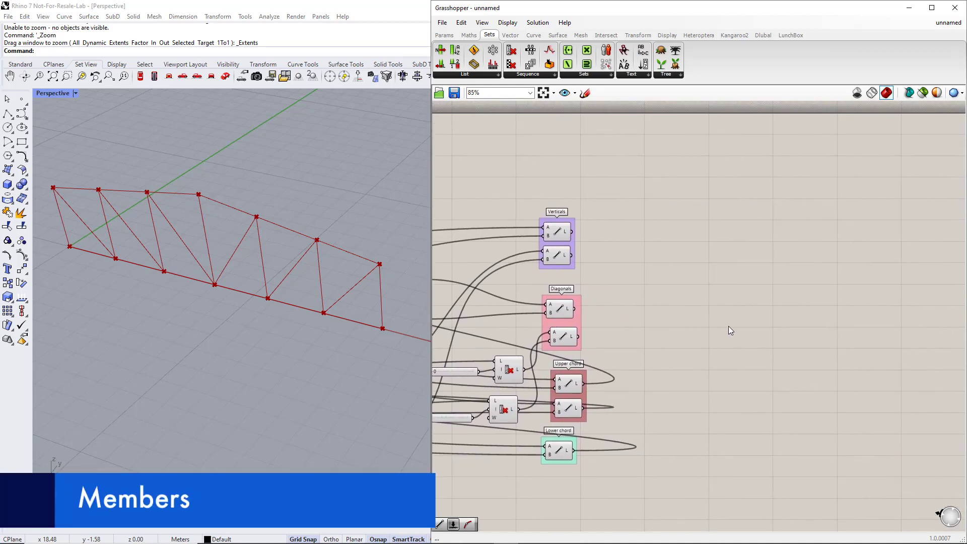
left_click(762, 35)
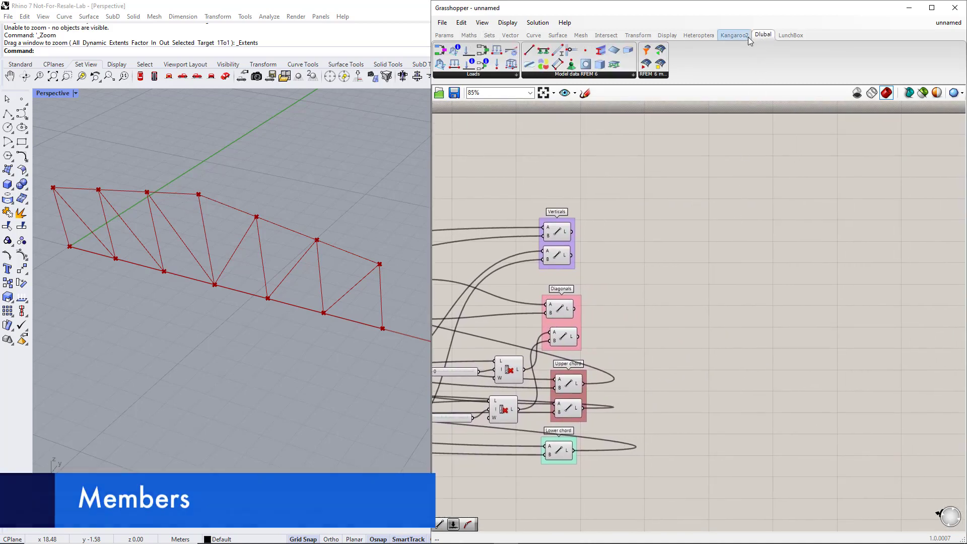
left_click_drag(557, 53, 600, 108)
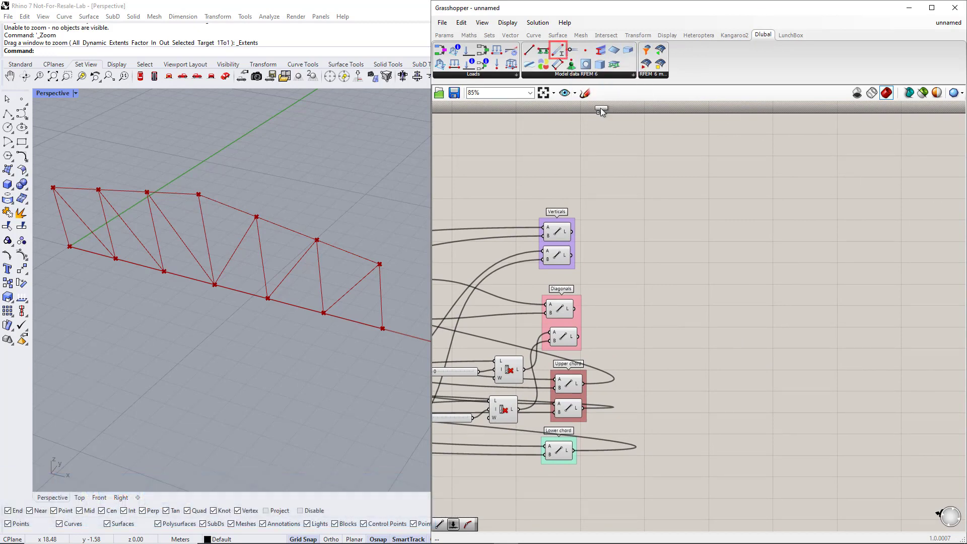
left_click_drag(751, 319, 752, 319)
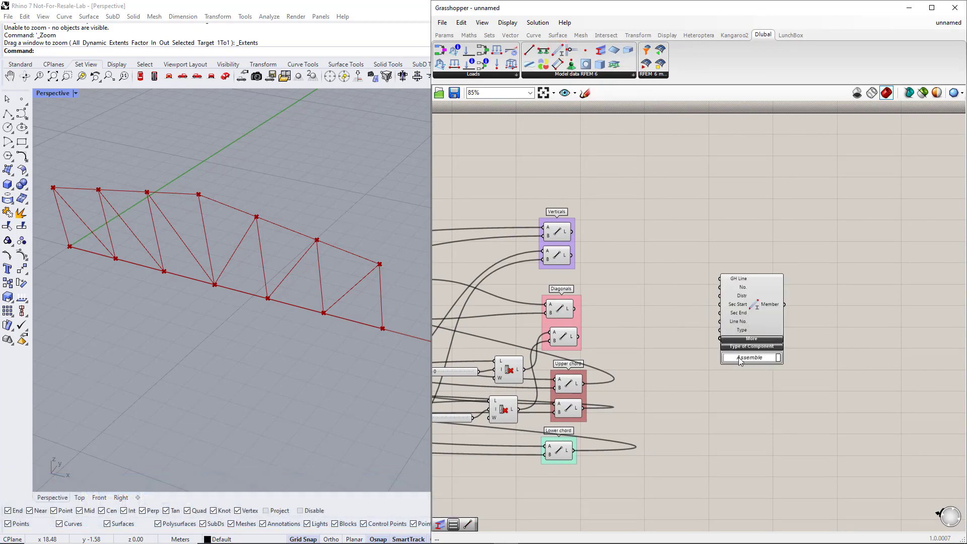
Add a Value List, connect it to the Member component's Type input as TYPE_BEAM, and shift both away from the line groups
double_click(690, 388)
type("value")
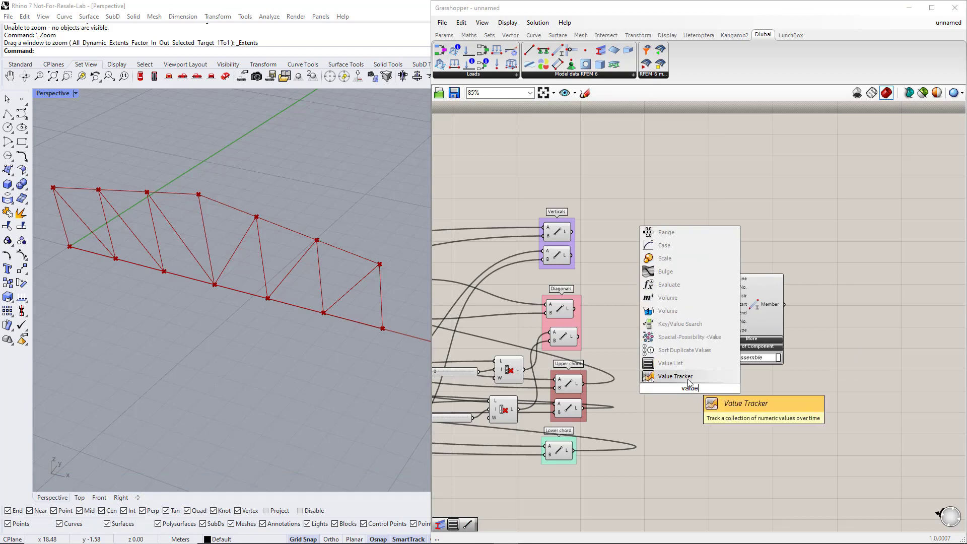
left_click(685, 368)
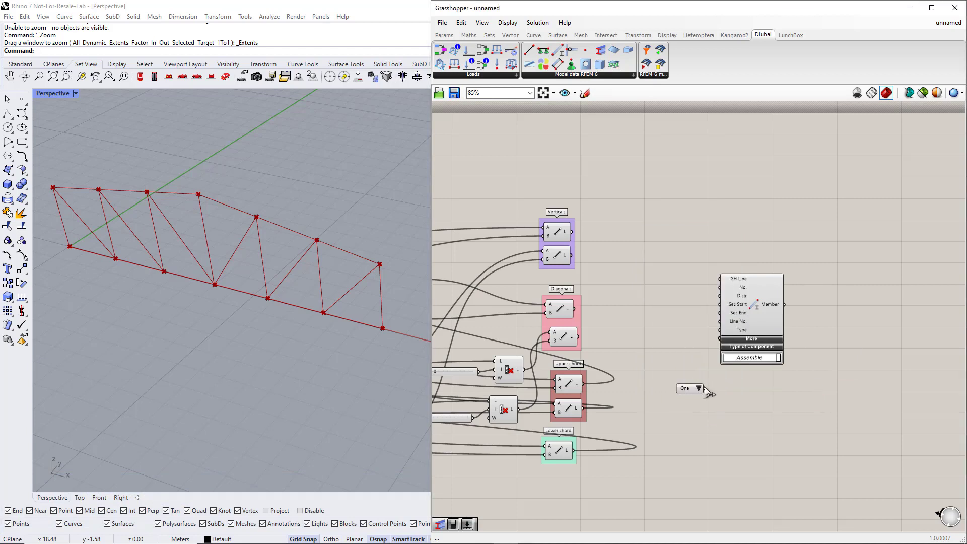
left_click_drag(704, 388, 819, 329)
left_click_drag(835, 418, 716, 324)
left_click_drag(826, 313, 845, 306)
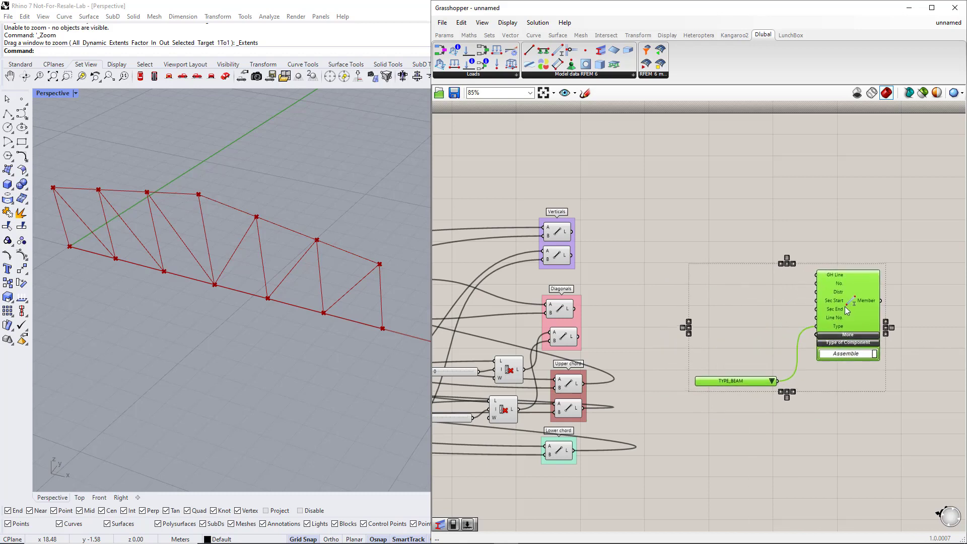
Connect all seven Line outputs from the Verticals, Diagonals, Upper chord and Lower chord groups to the Member's GH Line input
left_click(612, 255)
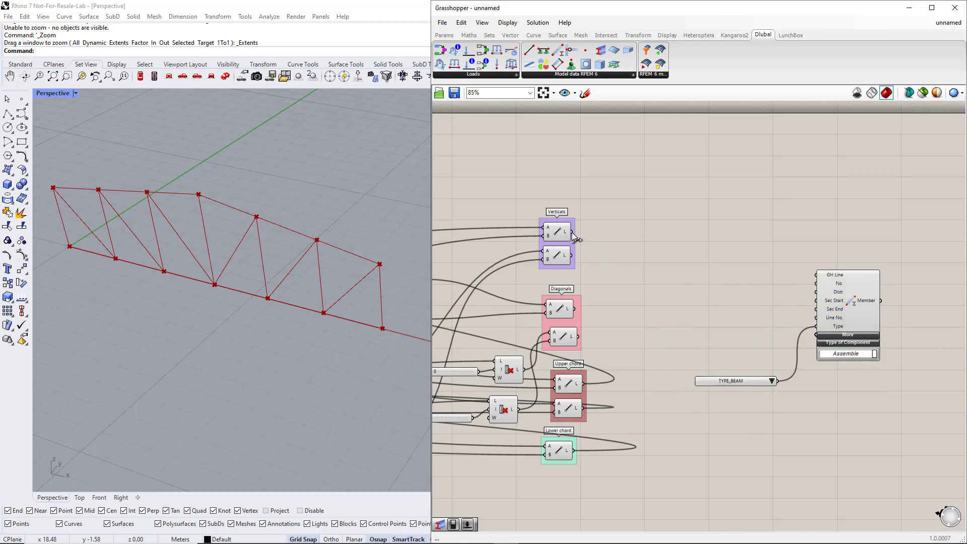
left_click_drag(572, 231, 813, 281)
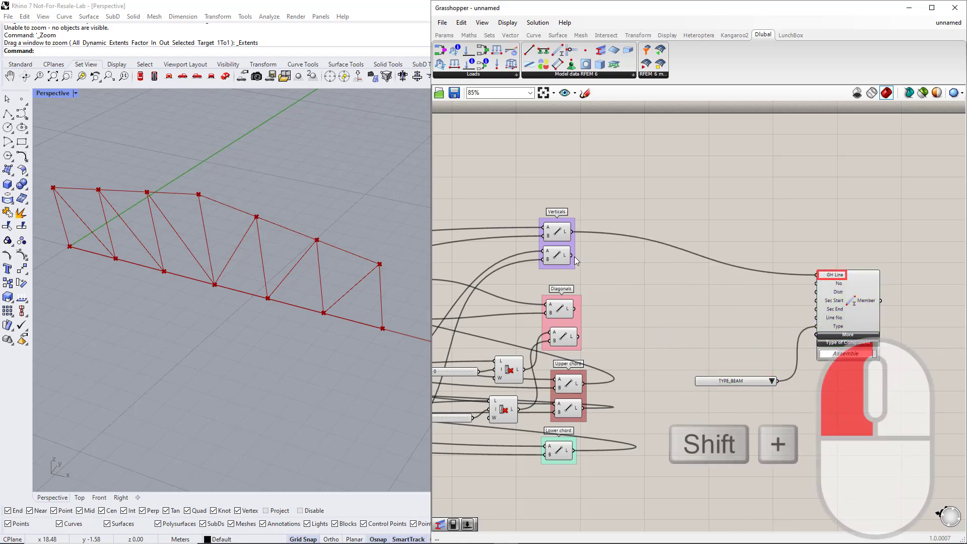
left_click_drag(573, 256, 816, 275, "shift")
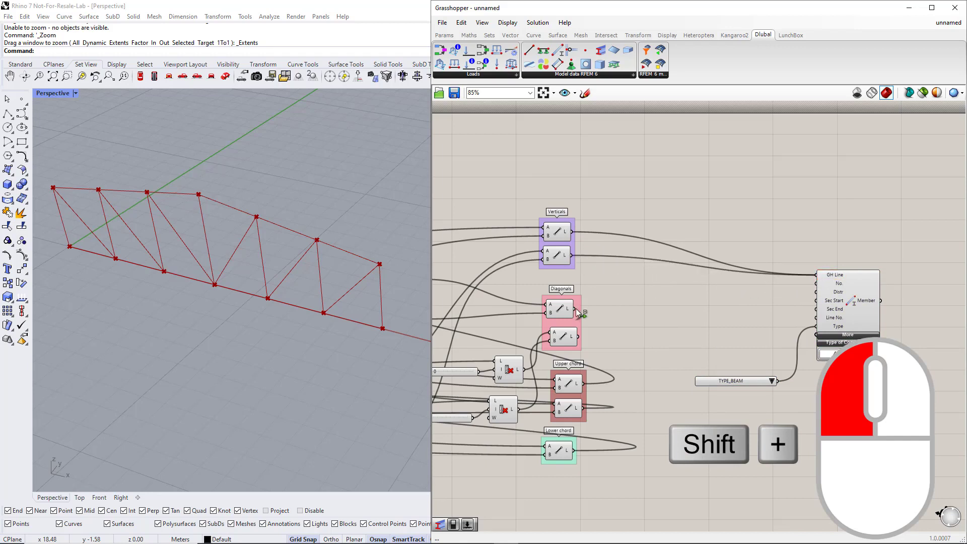
left_click_drag(576, 308, 818, 277, "shift")
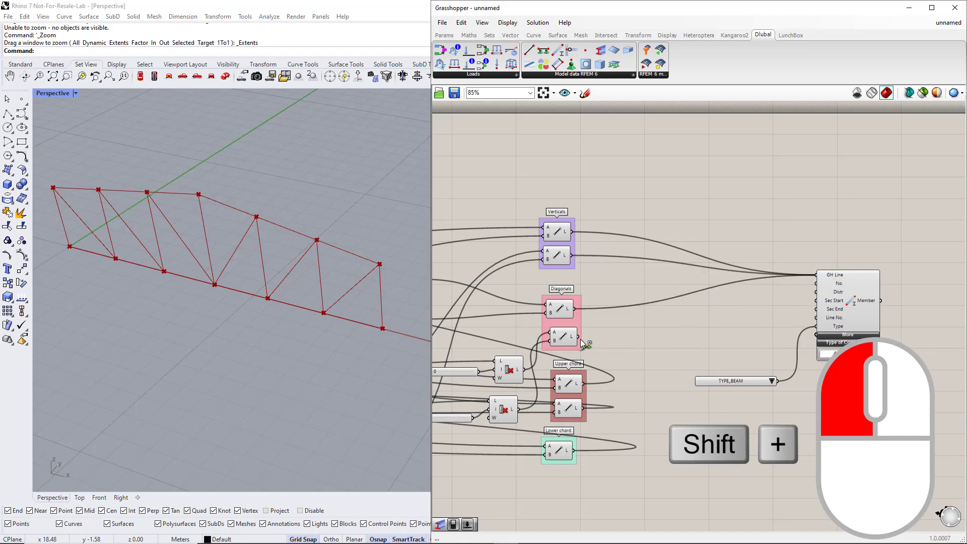
left_click_drag(579, 339, 816, 278, "shift")
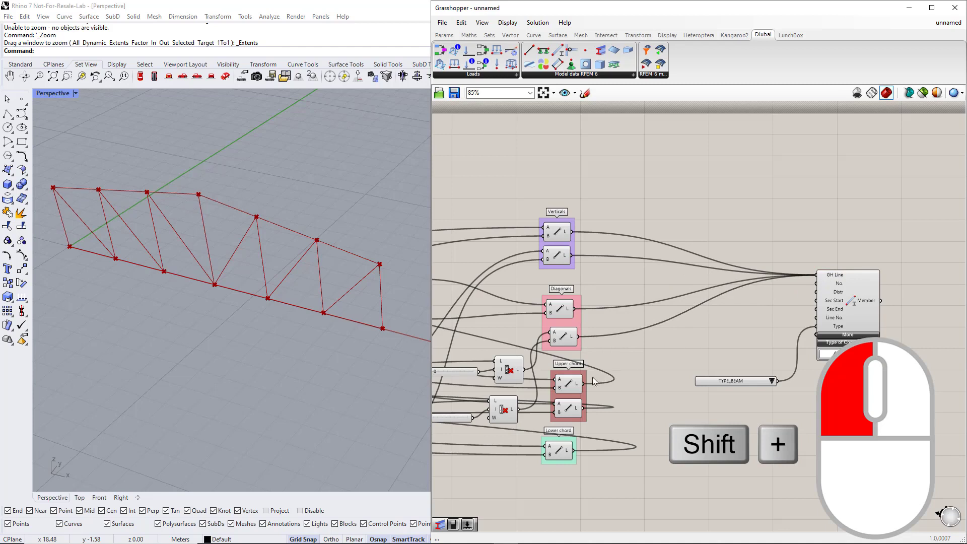
left_click_drag(584, 382, 816, 275, "shift")
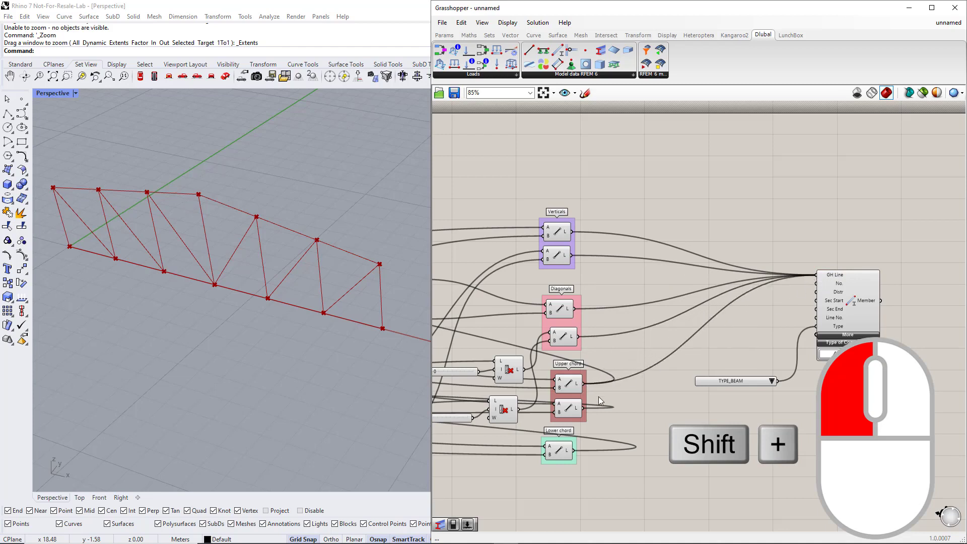
left_click_drag(586, 408, 816, 275, "shift")
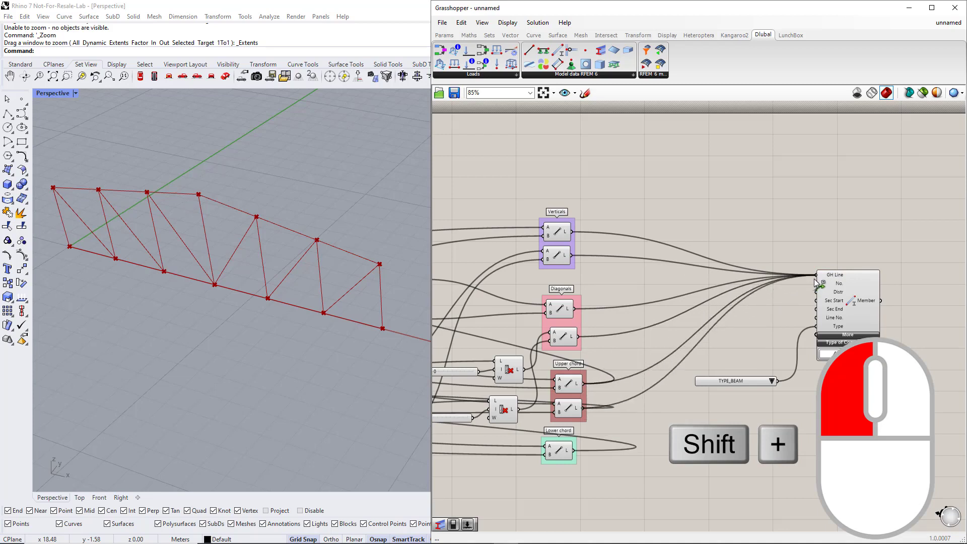
left_click_drag(576, 452, 816, 275, "shift")
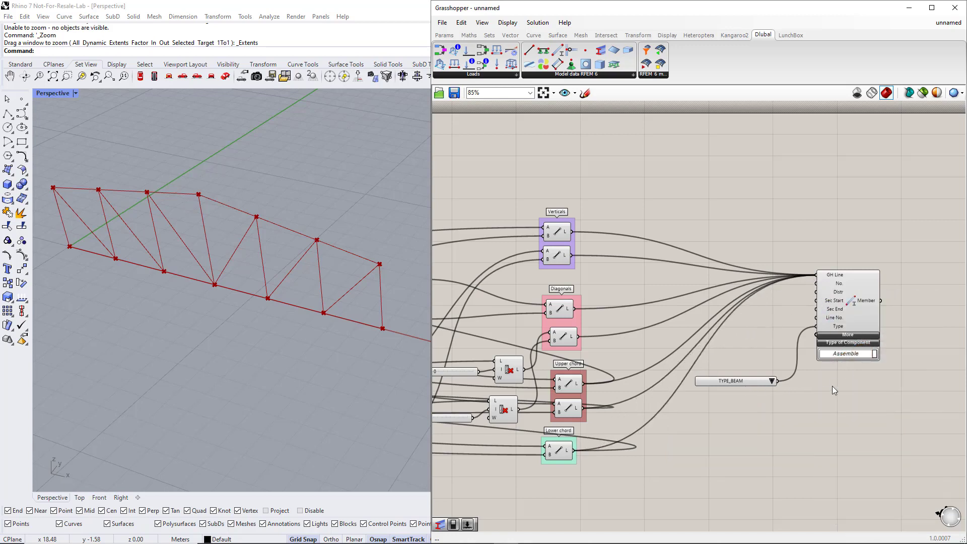
Tuck the TYPE_BEAM list closer to the Member component and move both further from the line groups
left_click_drag(739, 381, 759, 348)
left_click(841, 309, "shift")
left_click_drag(841, 309, 923, 330)
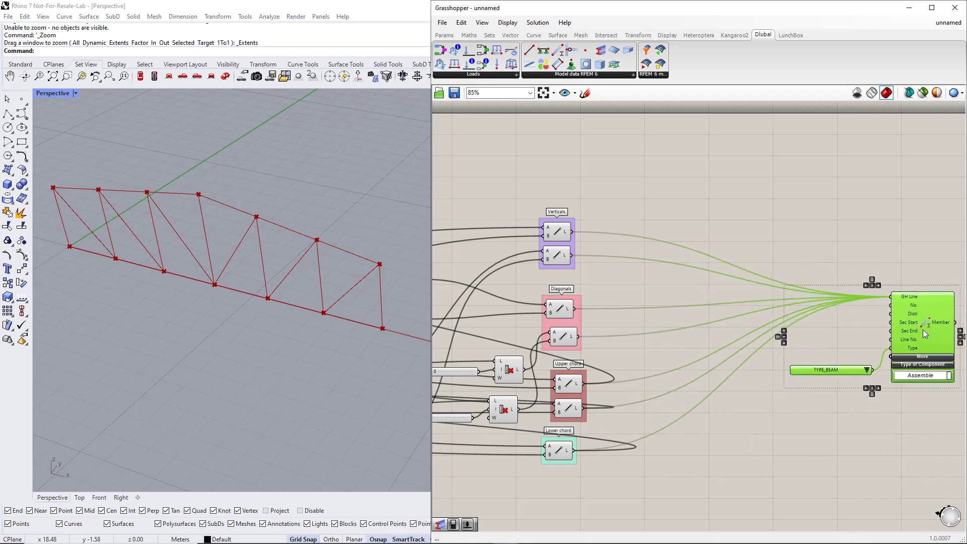
Place a Dlubal Section component and a Material component above the wires leading to the Member component
left_click(884, 253)
right_click_drag(912, 245, 838, 260)
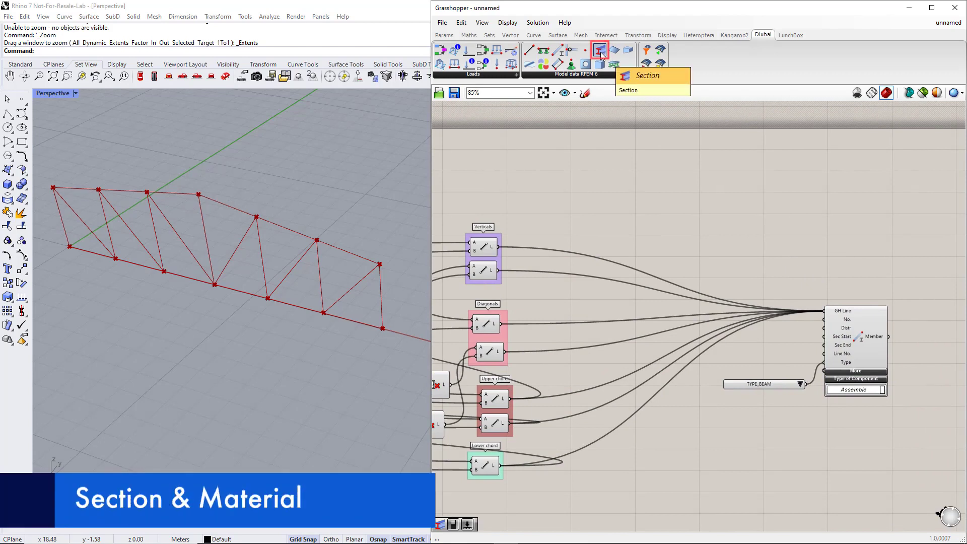
left_click_drag(751, 223, 752, 224)
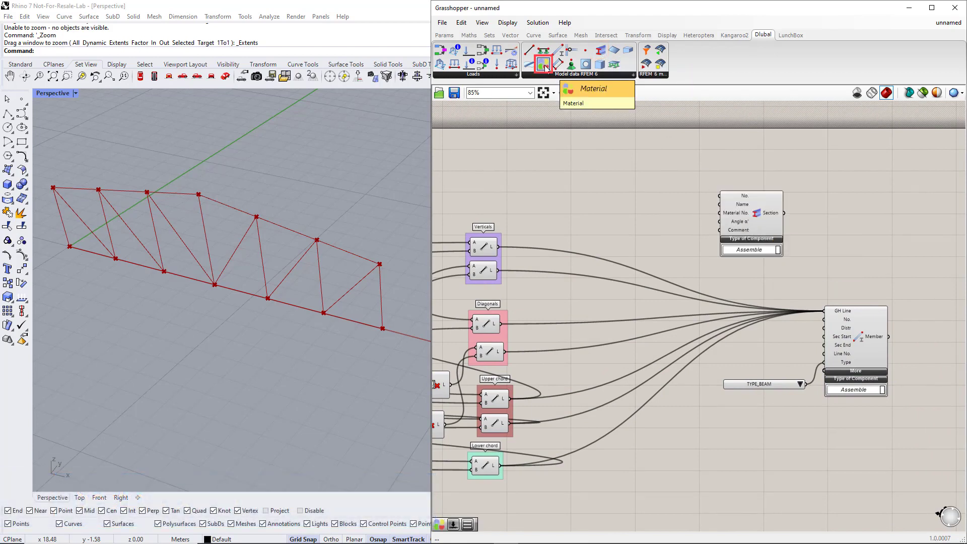
left_click_drag(600, 168, 601, 170)
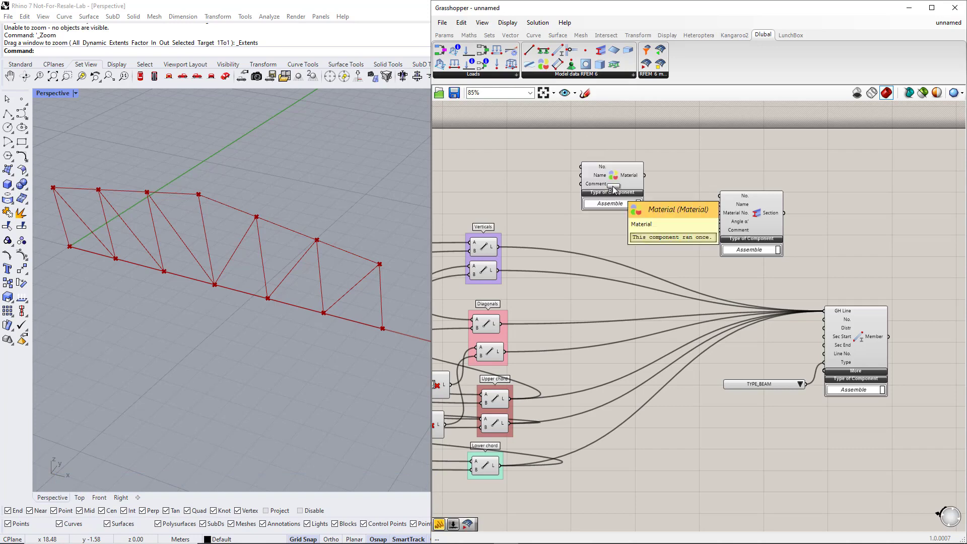
left_click_drag(744, 212, 754, 217)
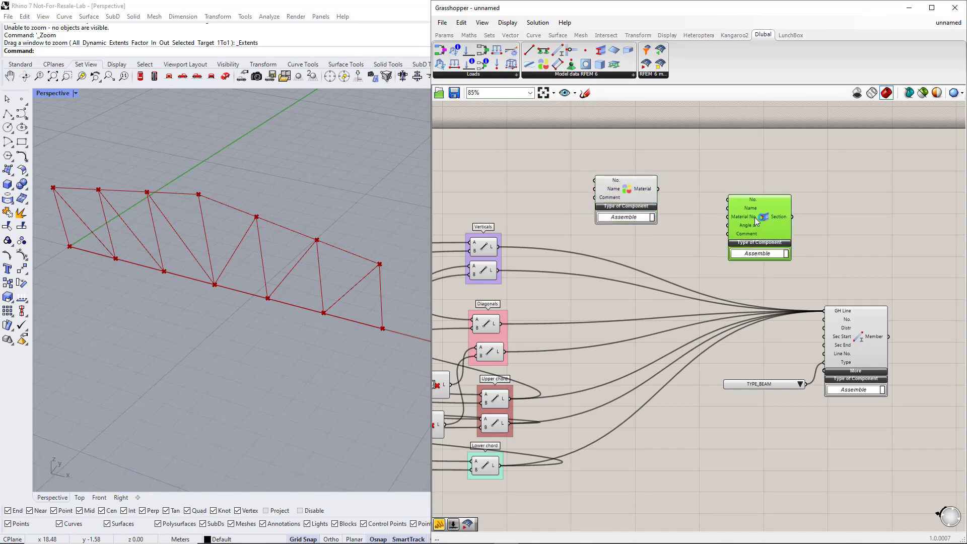
Add two panels each for the Material and Section components and wire them to their No. and Name inputs
left_click(445, 35)
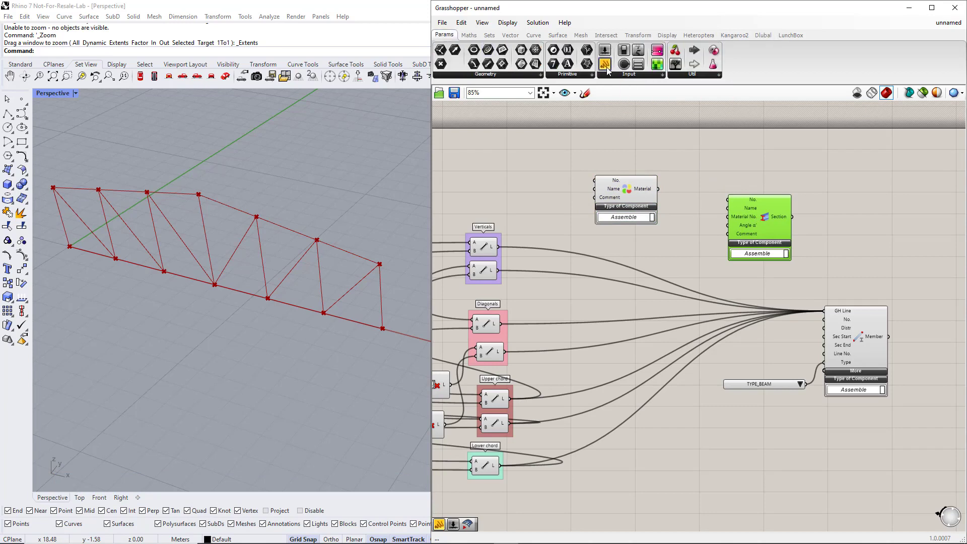
mouse_move(712, 168)
left_mouse_down()
mouse_move(703, 165)
mouse_move(718, 172)
mouse_move(702, 156)
left_mouse_up()
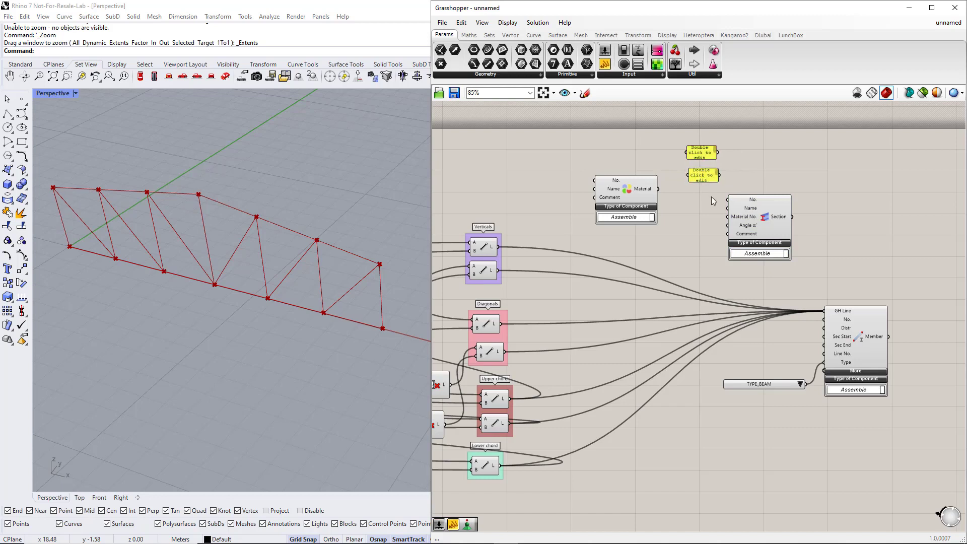
left_click_drag(712, 201, 581, 186)
left_click_drag(721, 153, 756, 214)
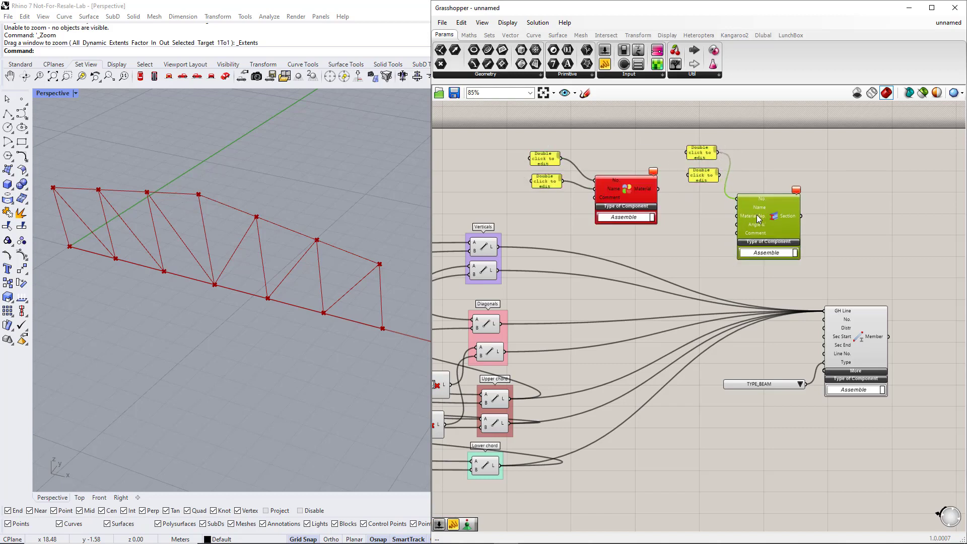
left_click(703, 219)
Set the Section's number panel to 1 and its name panel to R_M1 120/120
double_click(700, 157)
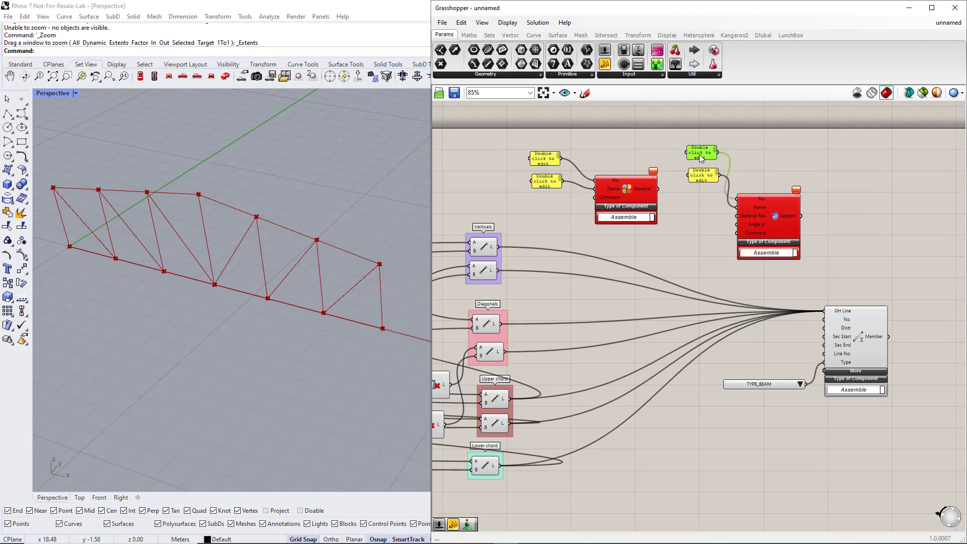
type("1")
left_click(723, 232)
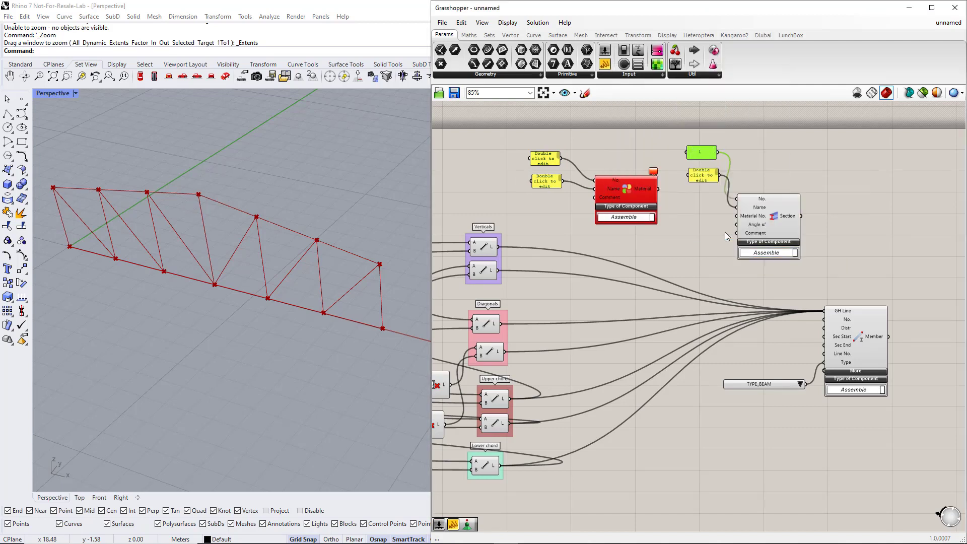
double_click(706, 176)
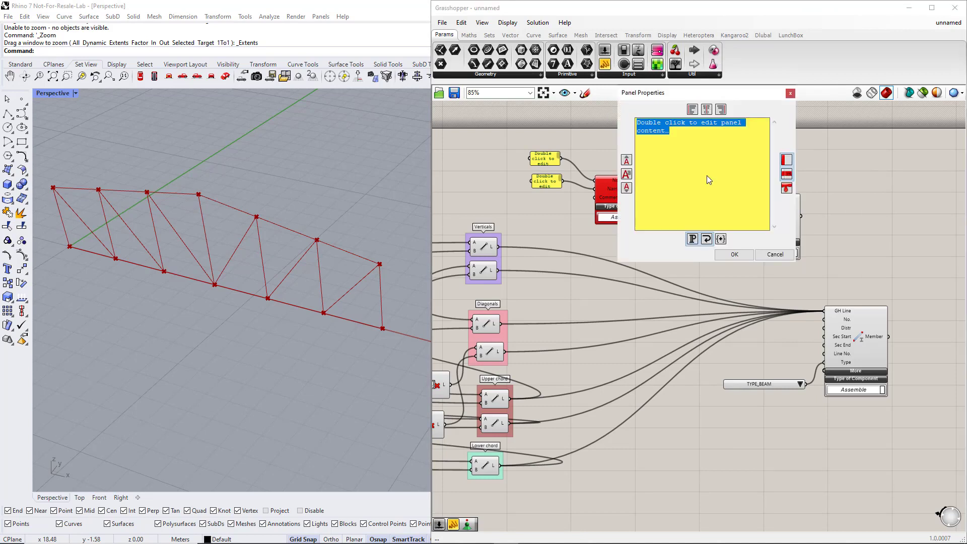
type("R")
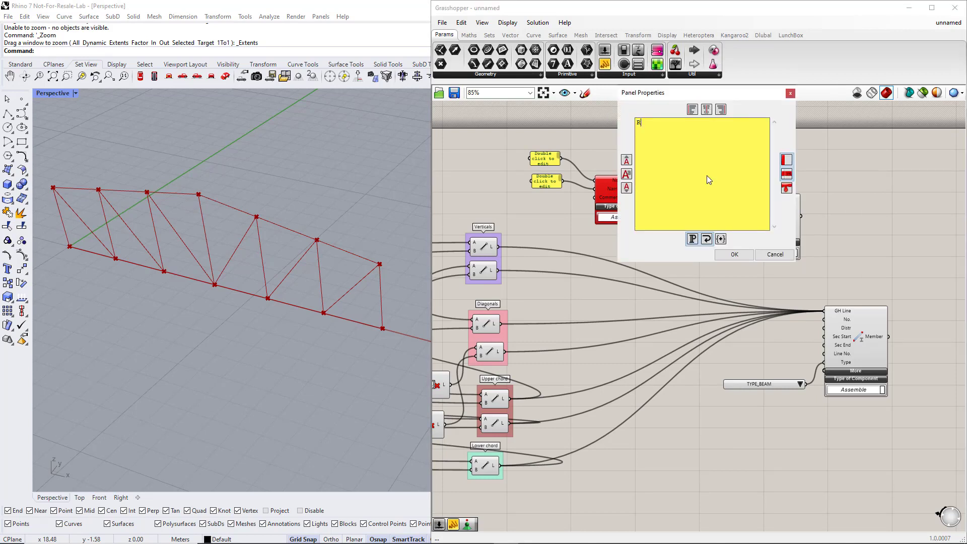
type("_M1 120/120")
left_click(733, 255)
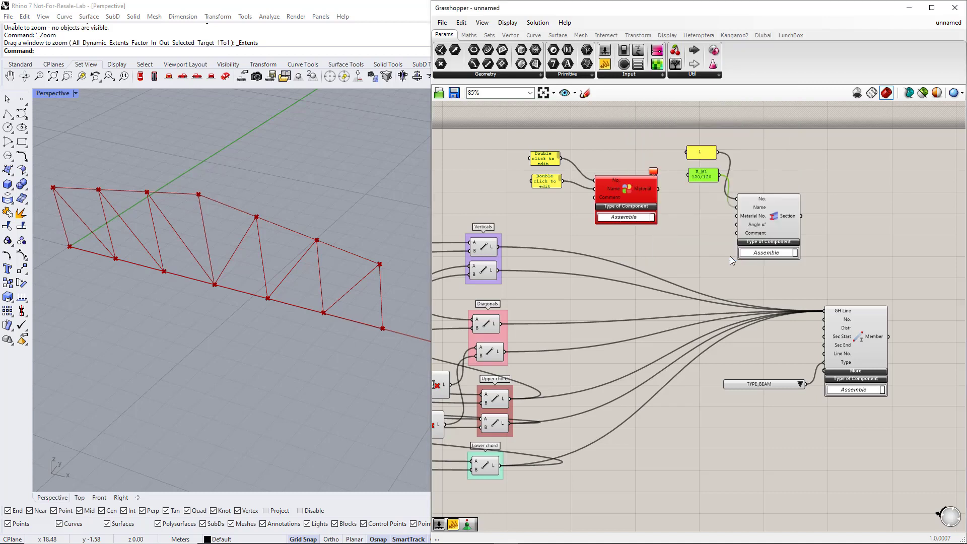
Set the Material component's number panel to 1 and its name panel to C24
double_click(541, 161)
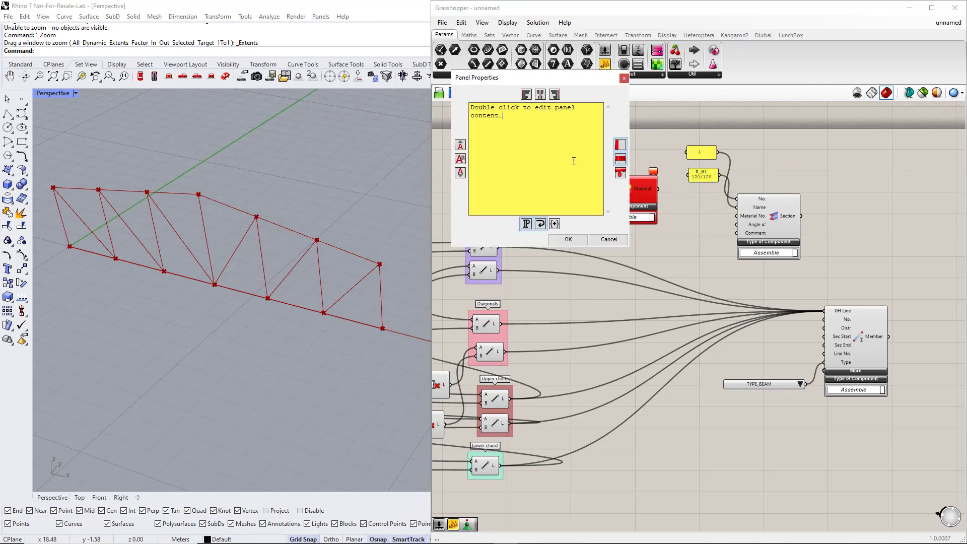
left_click_drag(519, 128, 470, 108)
key("Delete")
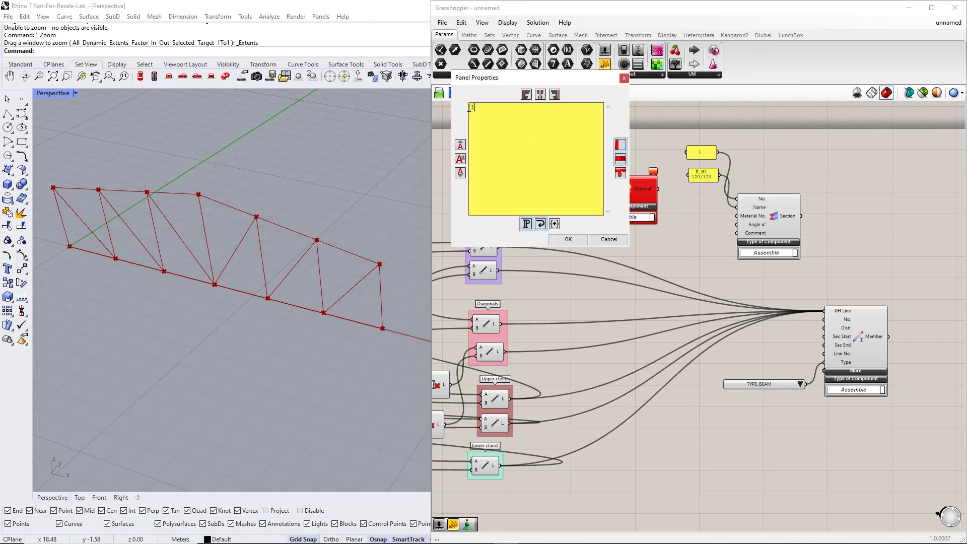
left_click(568, 239)
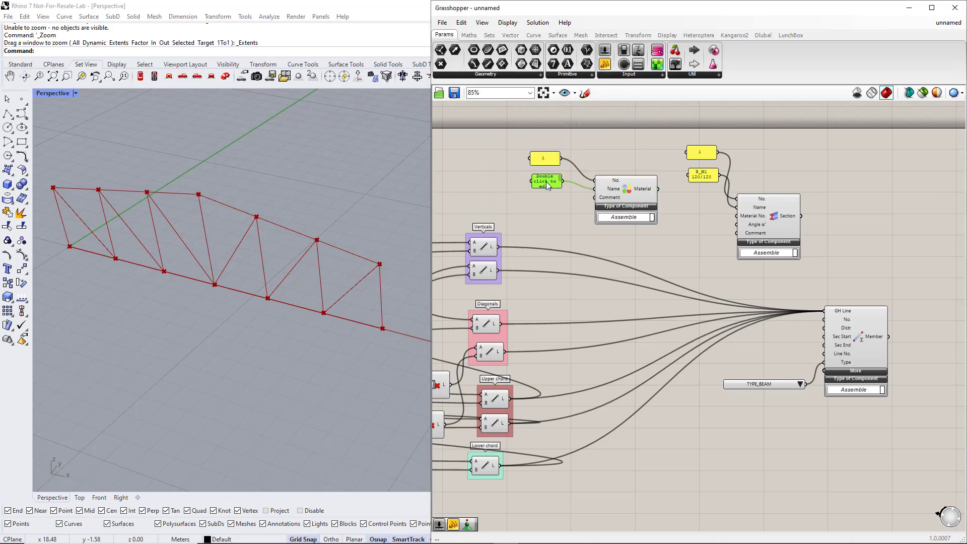
double_click(546, 182)
type("C24")
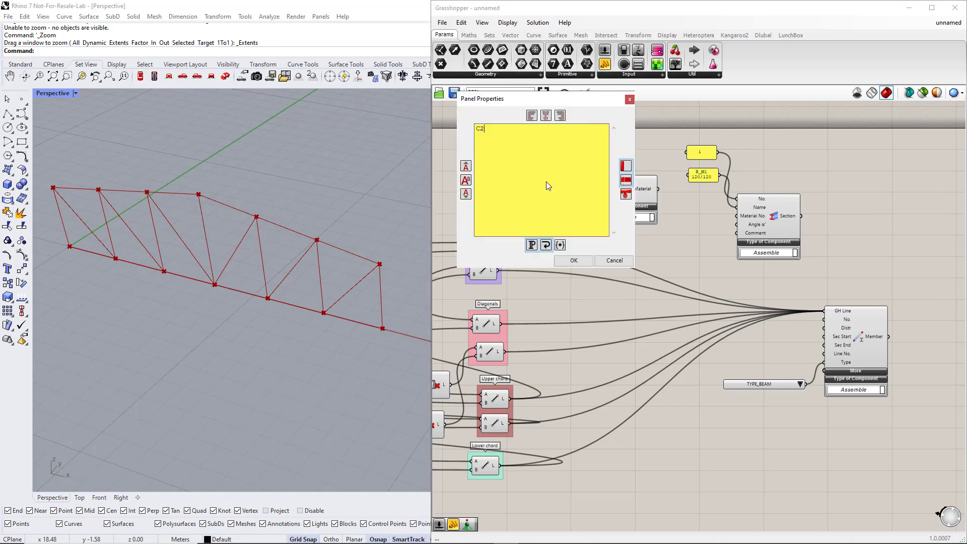
left_click(574, 260)
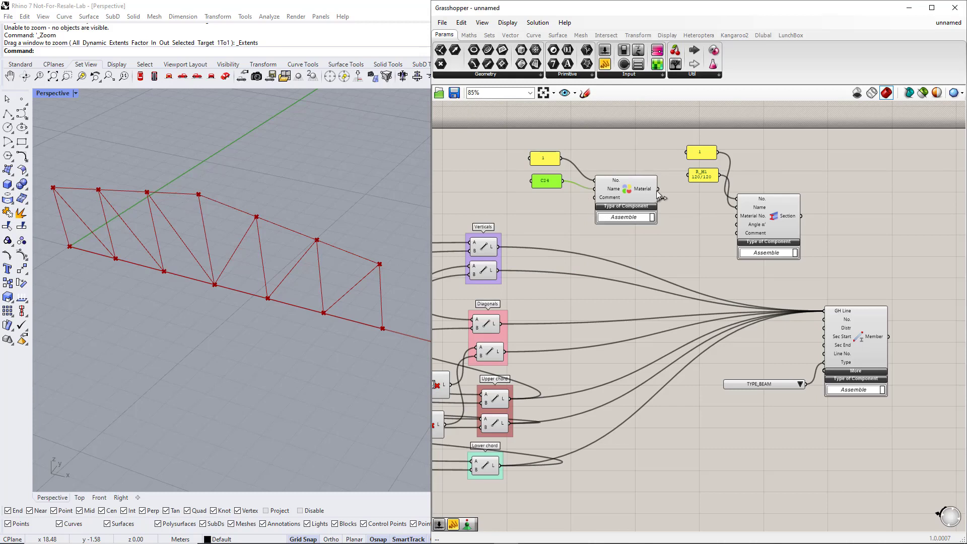
Wire the Material output to the Section's Material No. input and the Section output to the Member's Sec Start input
left_click_drag(657, 189, 733, 220)
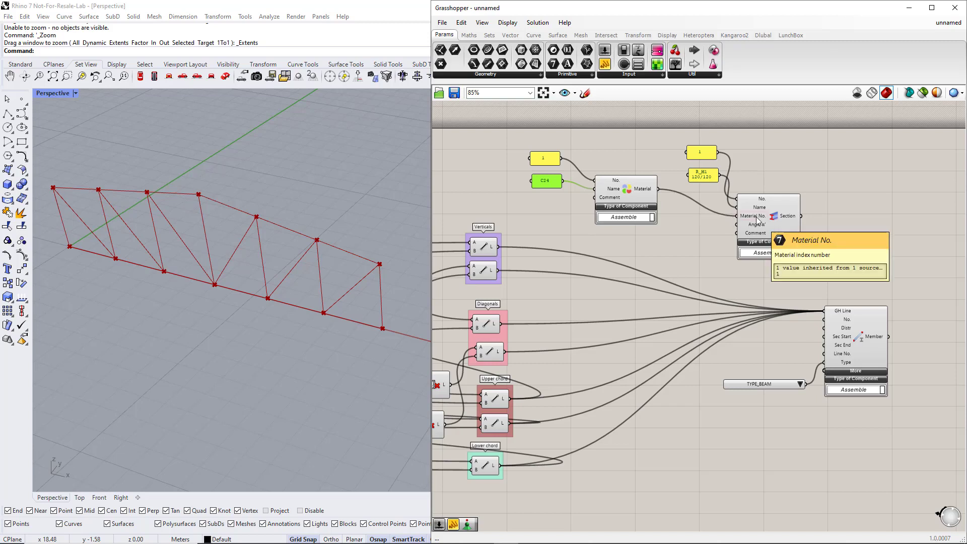
left_click_drag(800, 216, 823, 341)
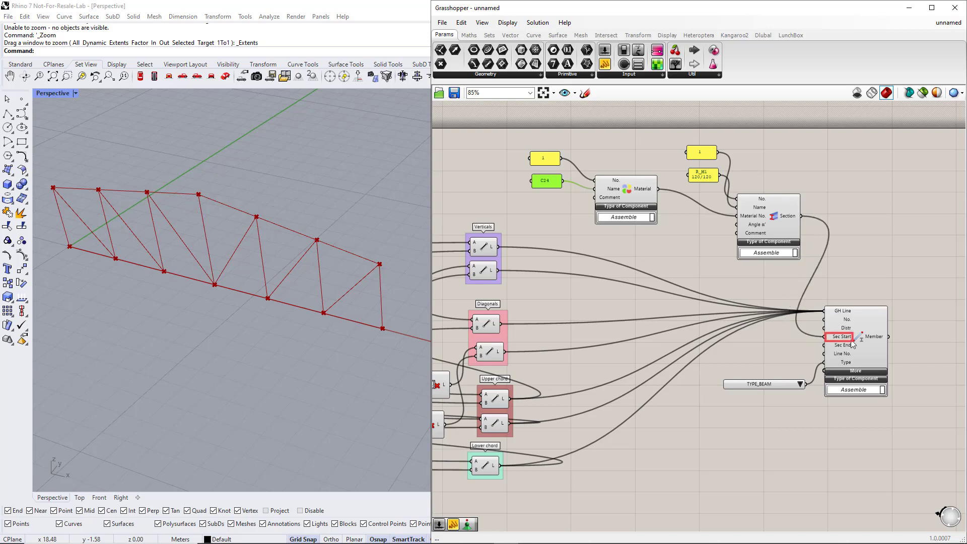
mouse_move(853, 344)
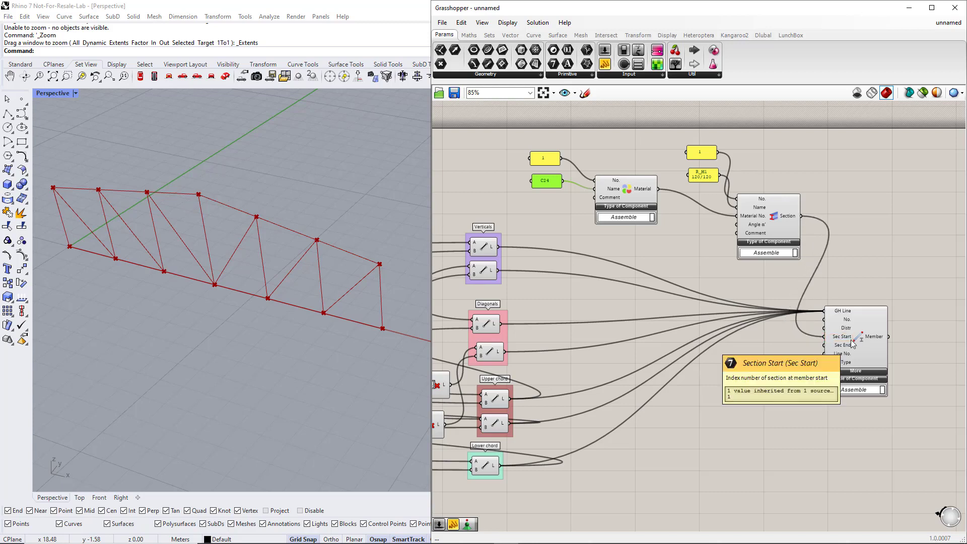
left_click(808, 403)
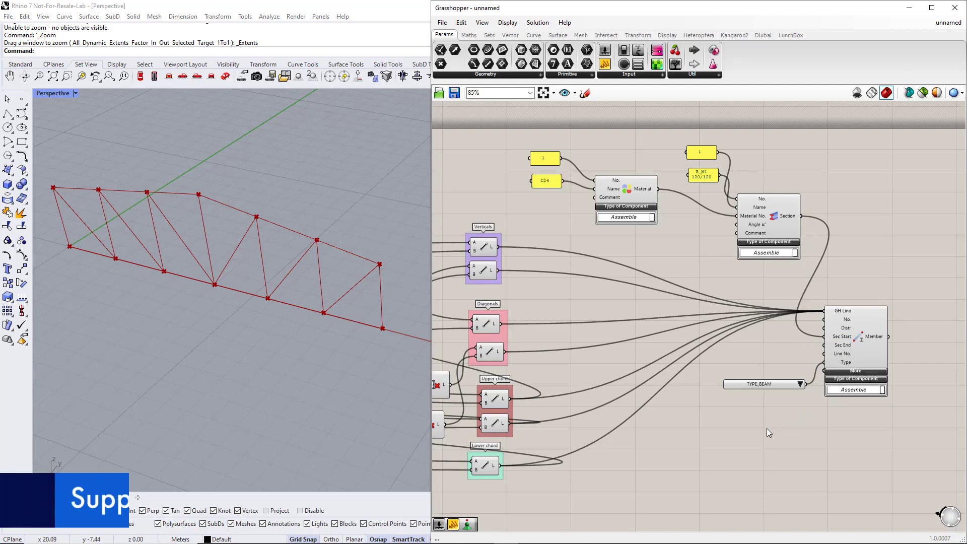
Place a Nodal Support component below the wires near the parameters and connect the upper Construct Point to its GH Node input
scroll(766, 428, "down", 3)
right_click_drag(605, 488, 757, 395)
left_click(760, 37)
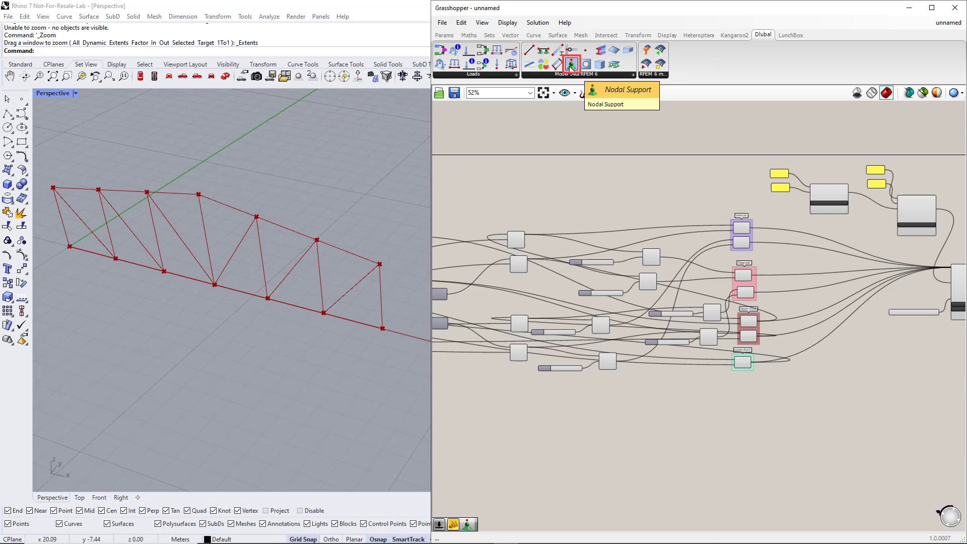
left_click_drag(570, 64, 509, 398)
right_click_drag(524, 460, 732, 421)
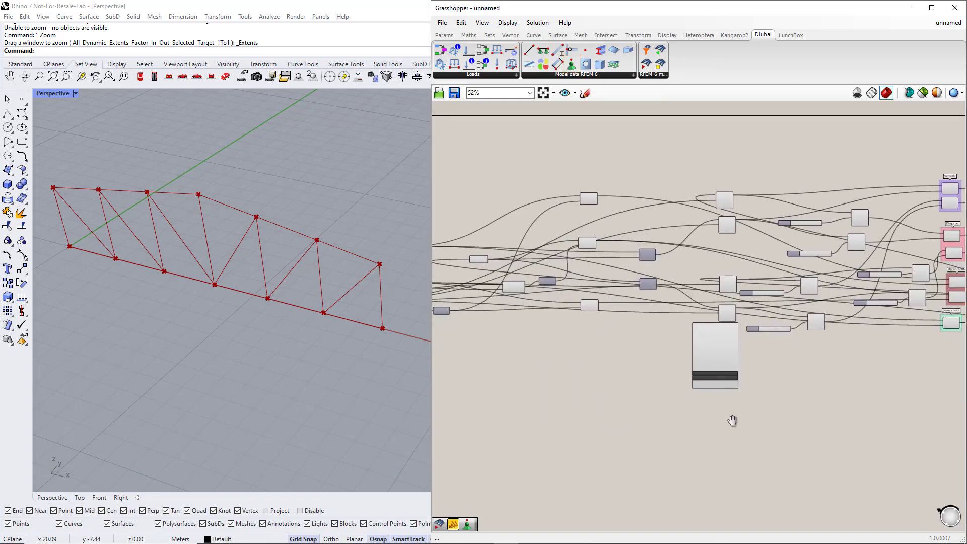
left_click_drag(739, 368, 584, 415)
right_click_drag(585, 415, 606, 370)
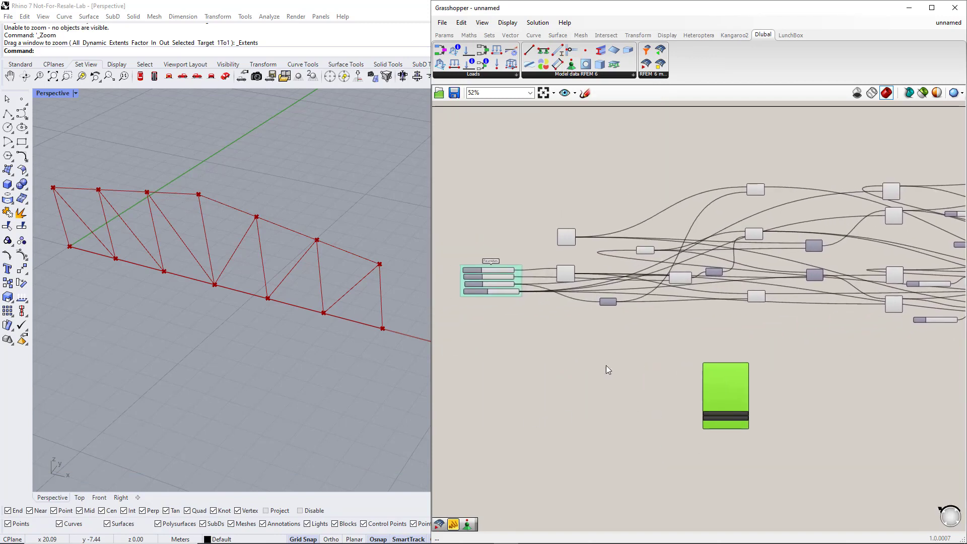
scroll(606, 365, "up", 3)
left_click_drag(792, 419, 725, 361)
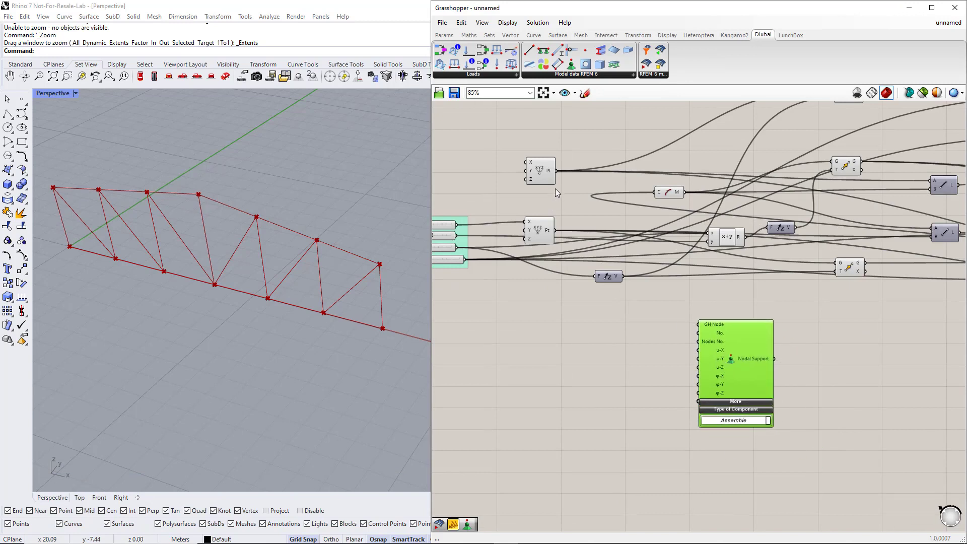
left_click_drag(556, 171, 697, 326)
Add a panel reading INF beside the Nodal Support and wire it to the u-X, u-Y, u-Z and φ-Z inputs
left_click(445, 35)
left_click_drag(604, 63, 627, 372)
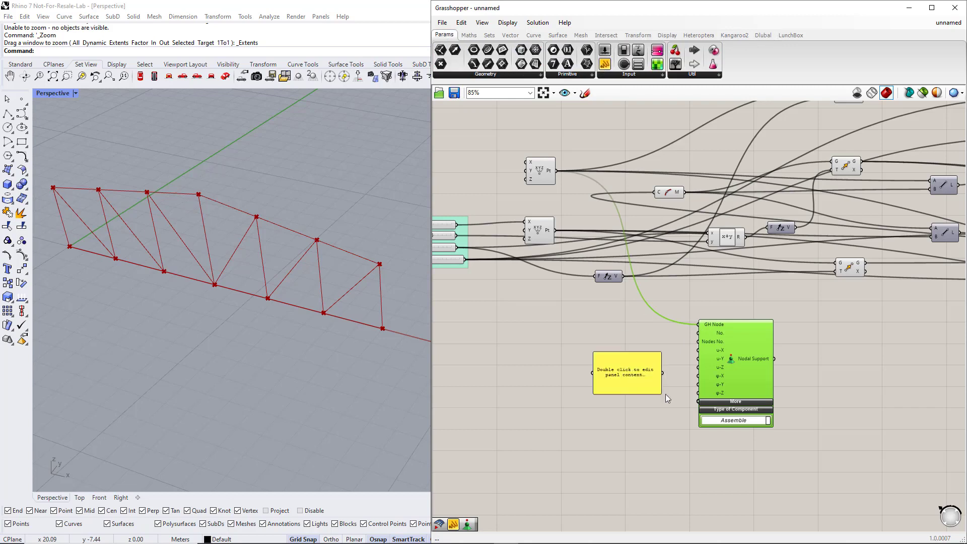
scroll(666, 394, "up", 3)
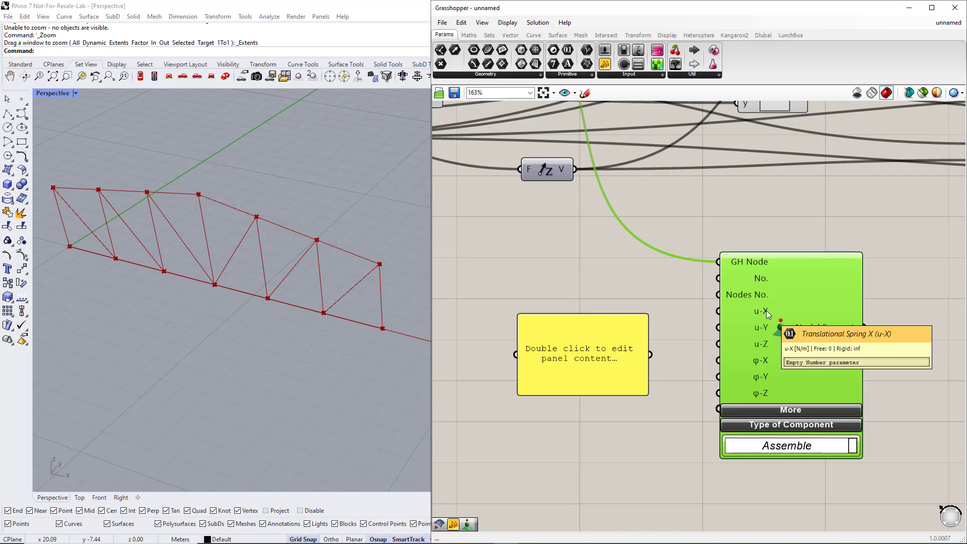
left_click(652, 396)
left_click_drag(646, 392, 631, 351)
double_click(631, 351)
type("INF")
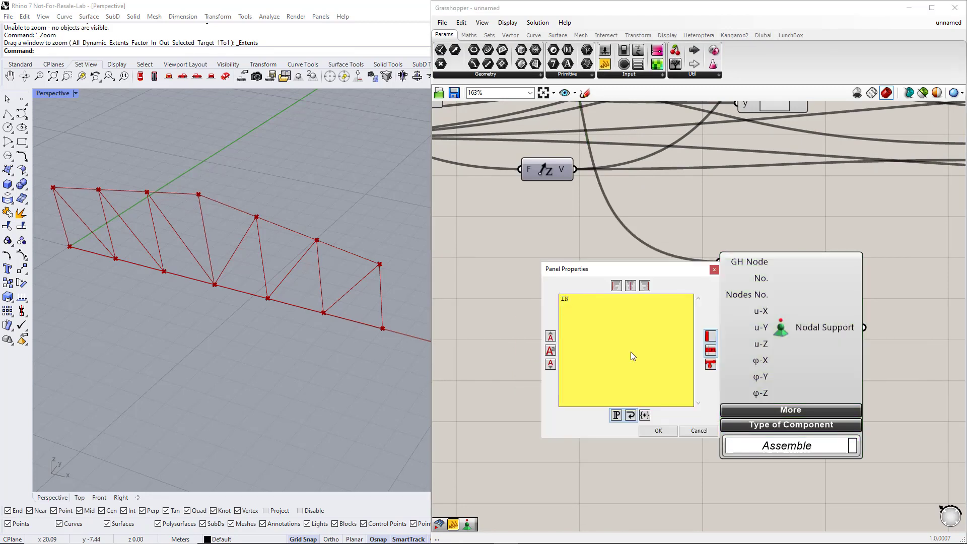
left_click(658, 430)
left_click_drag(654, 351, 717, 328)
left_click_drag(654, 352, 710, 397)
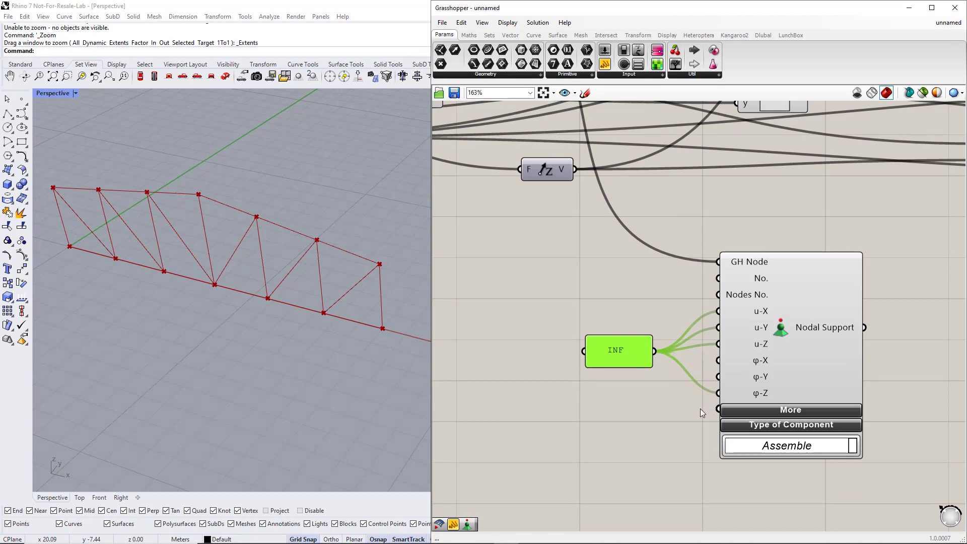
Duplicate the Nodal Support with its INF panel below the original and disconnect the copy's u-X input
scroll(700, 409, "down", 3)
left_click_drag(757, 424, 666, 332)
left_click_drag(754, 330, 760, 472, "alt")
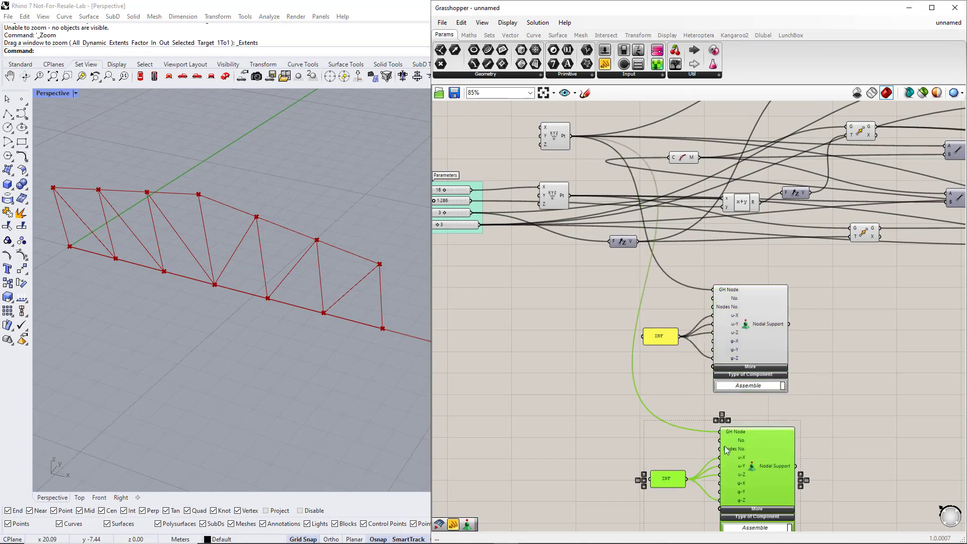
scroll(611, 356, "up", 2)
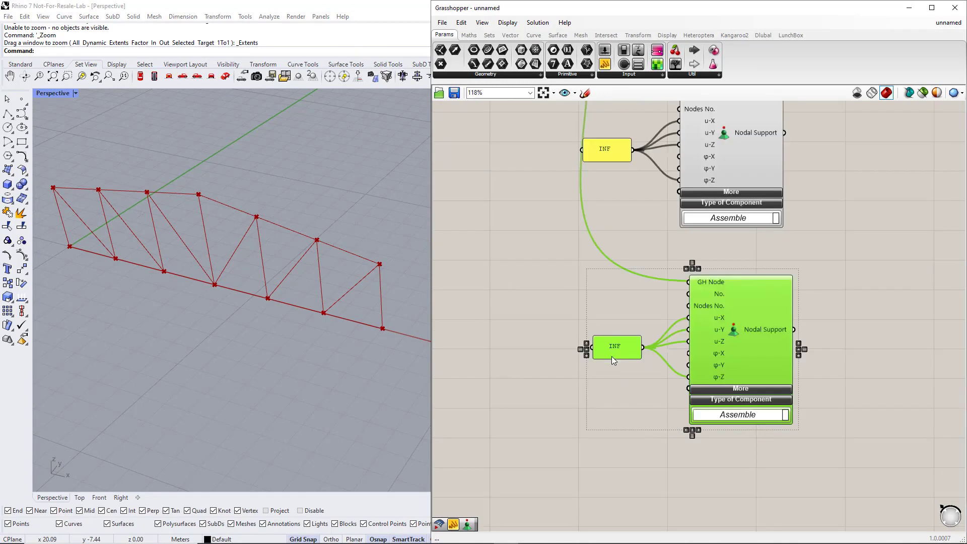
left_click_drag(643, 347, 688, 318, "ctrl")
left_click(639, 391)
scroll(728, 360, "down", 3)
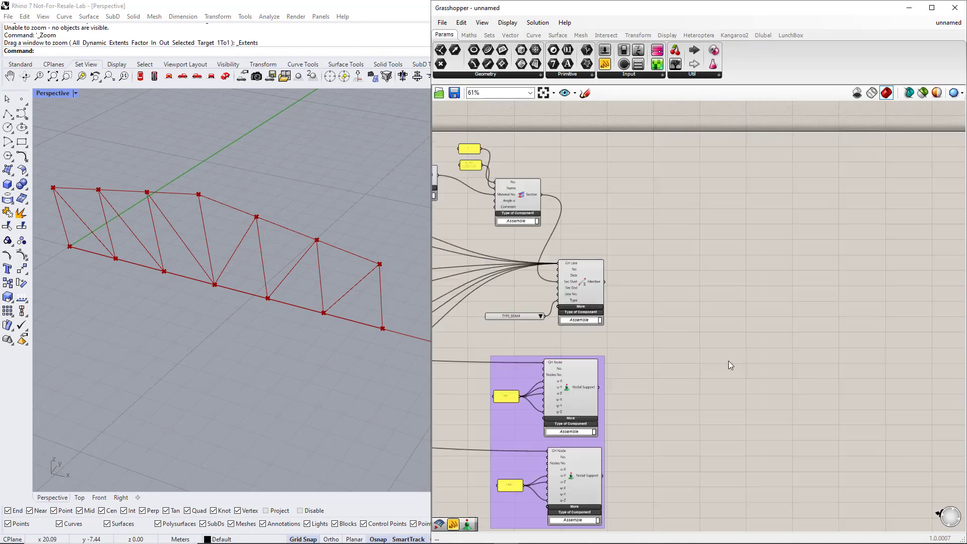
Place an RFEM 6 Export component beyond the Member and Nodal Support components and expand its Additional inputs
left_click(757, 37)
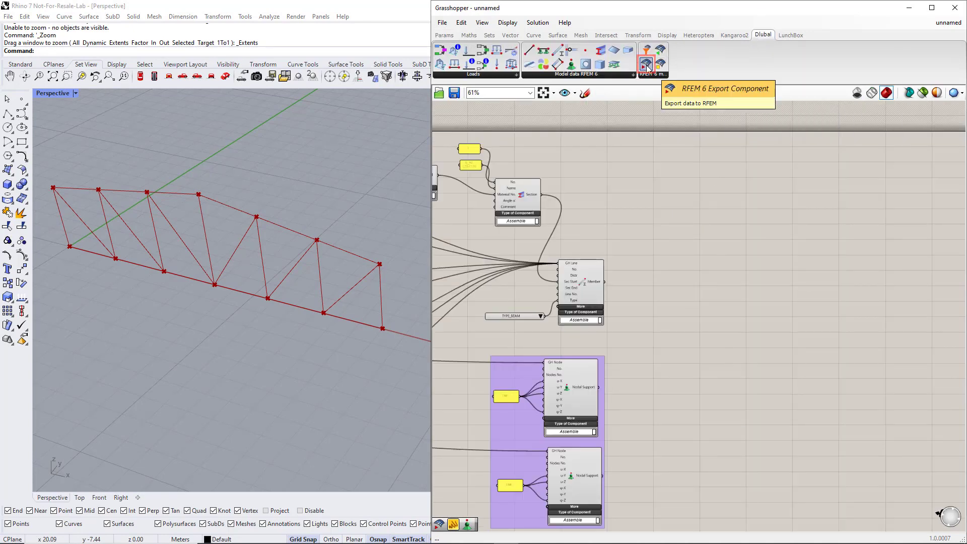
left_click_drag(647, 66, 730, 220)
left_click_drag(765, 359, 778, 400)
left_click(768, 386)
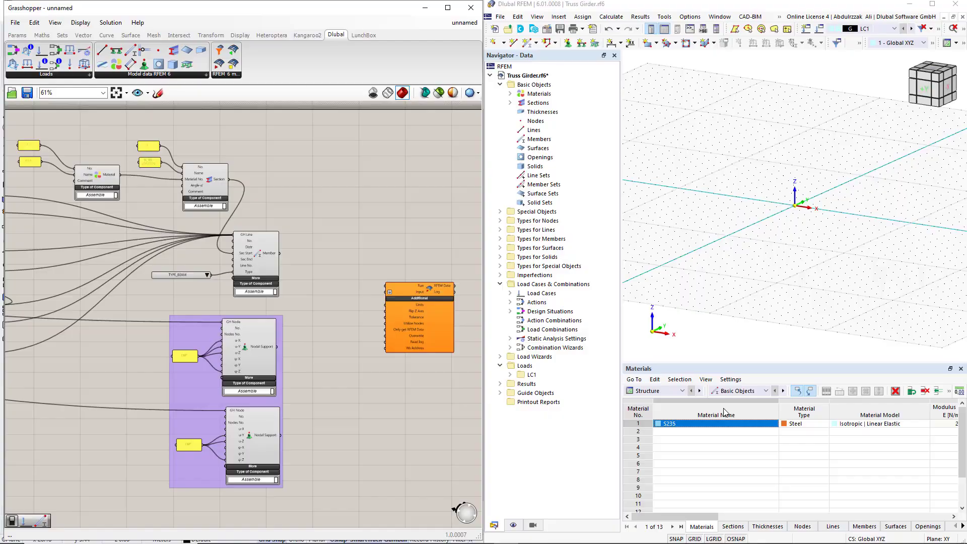
Add a Button above the export component and wire it to the Run input
left_click(17, 34)
left_click(198, 74)
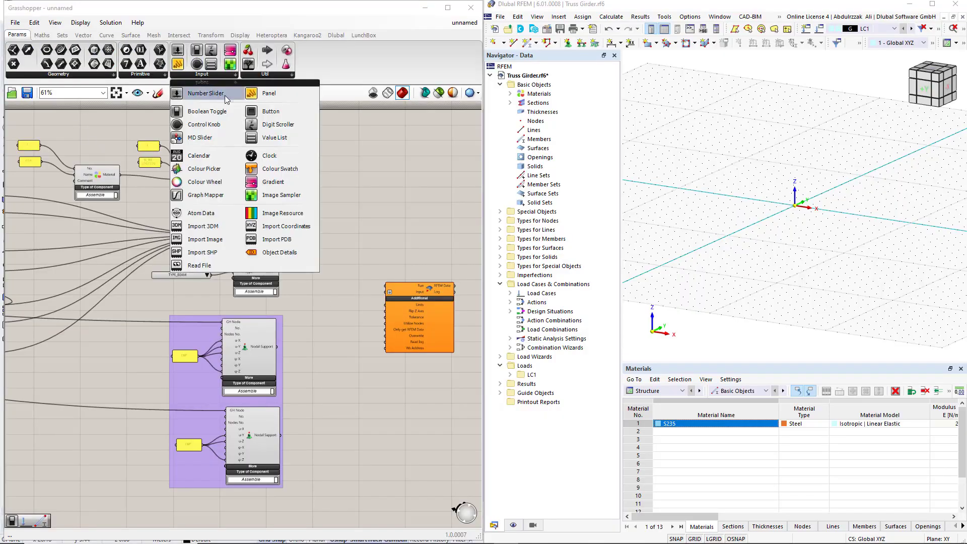
left_click_drag(262, 116, 385, 286)
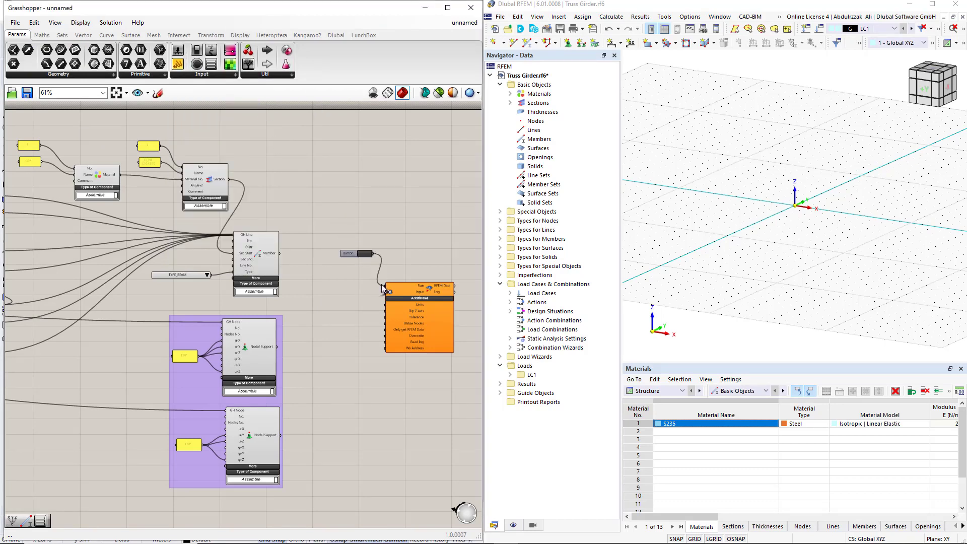
Add a Value List, connect it to the export component's Units input and select Meters
double_click(343, 355)
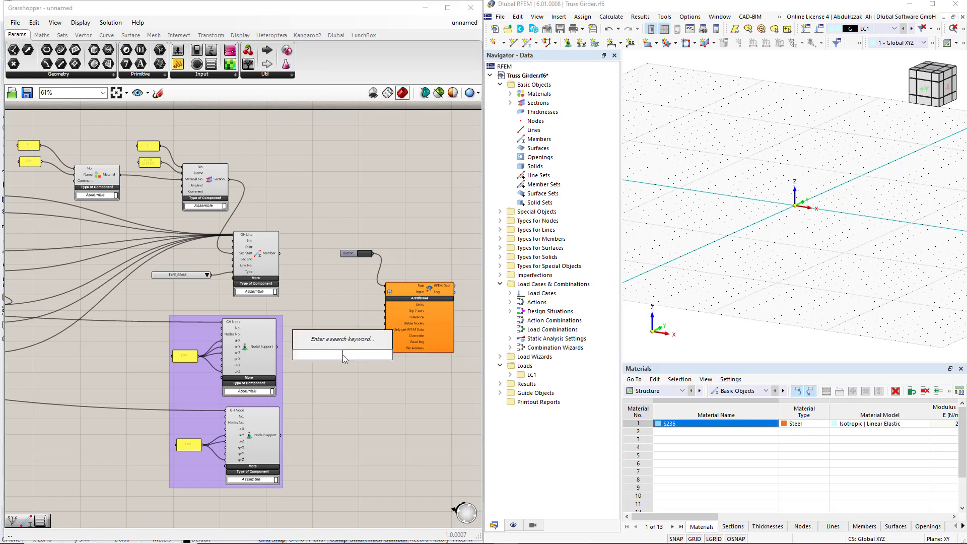
type("value")
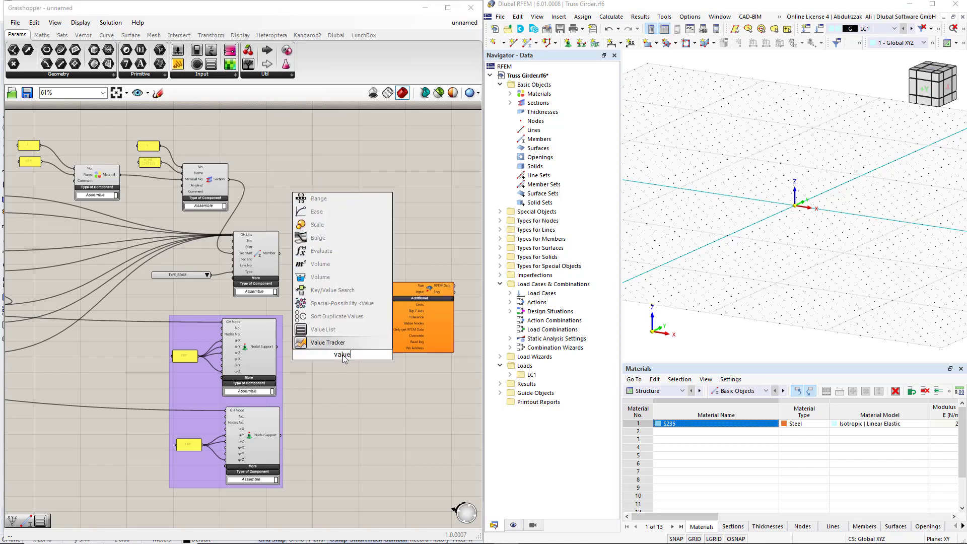
left_click(360, 344)
left_click_drag(355, 356, 386, 305)
left_click(368, 355)
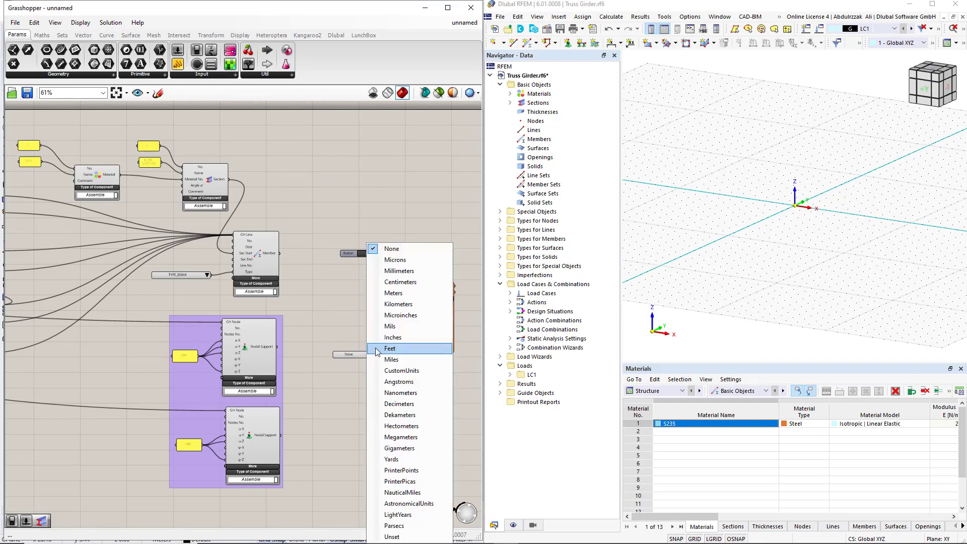
left_click(386, 319)
left_click_drag(351, 355, 343, 311)
Add a Boolean Toggle set to True and wire it to the export component's Overwrite input
double_click(337, 355)
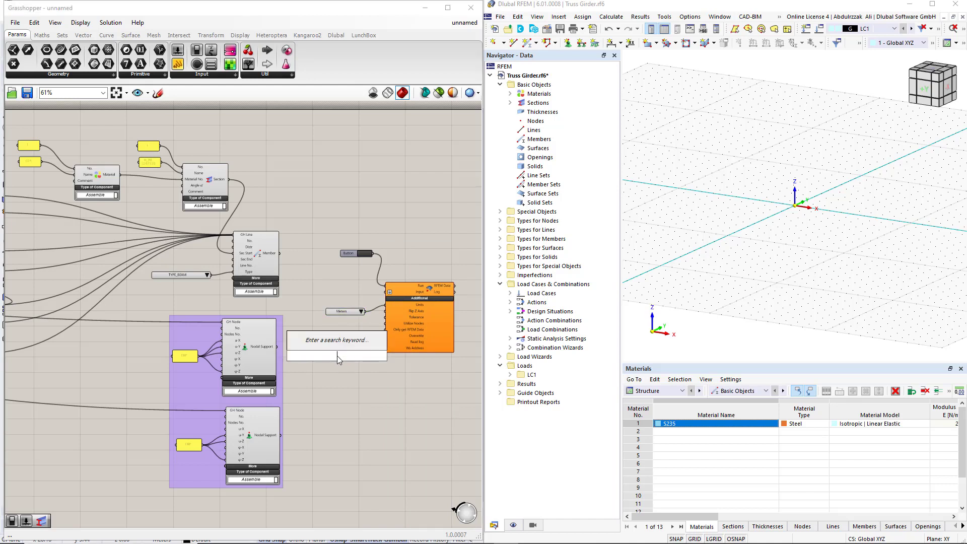
type("boo")
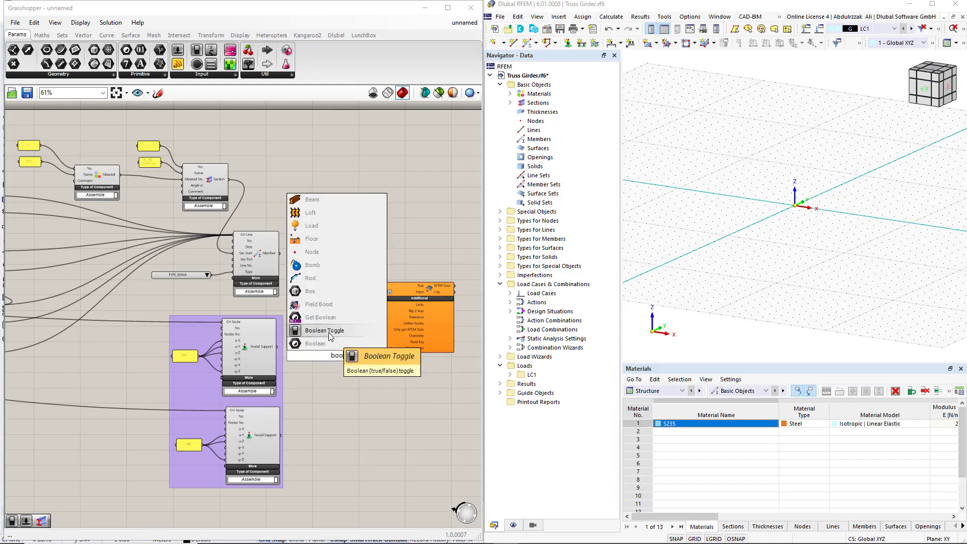
left_click(330, 337)
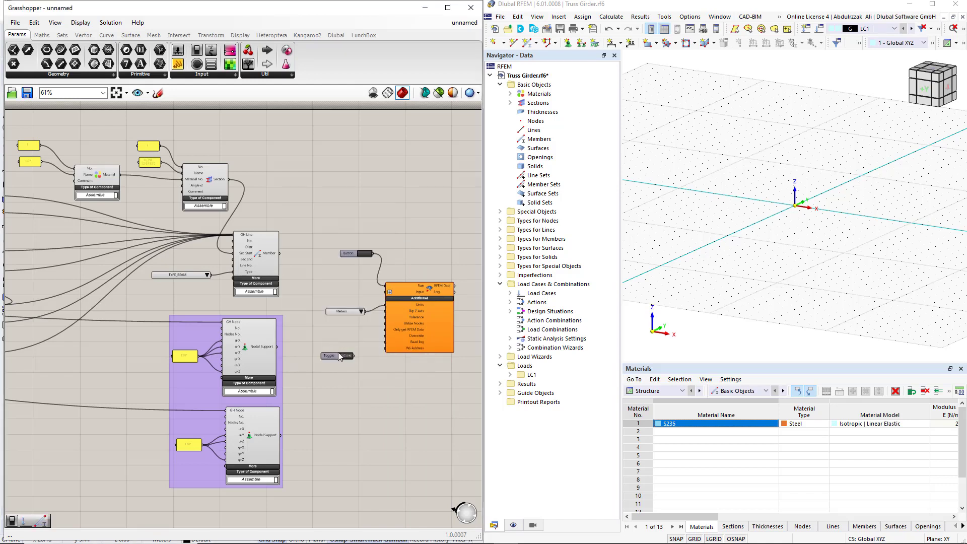
left_click_drag(354, 355, 382, 336)
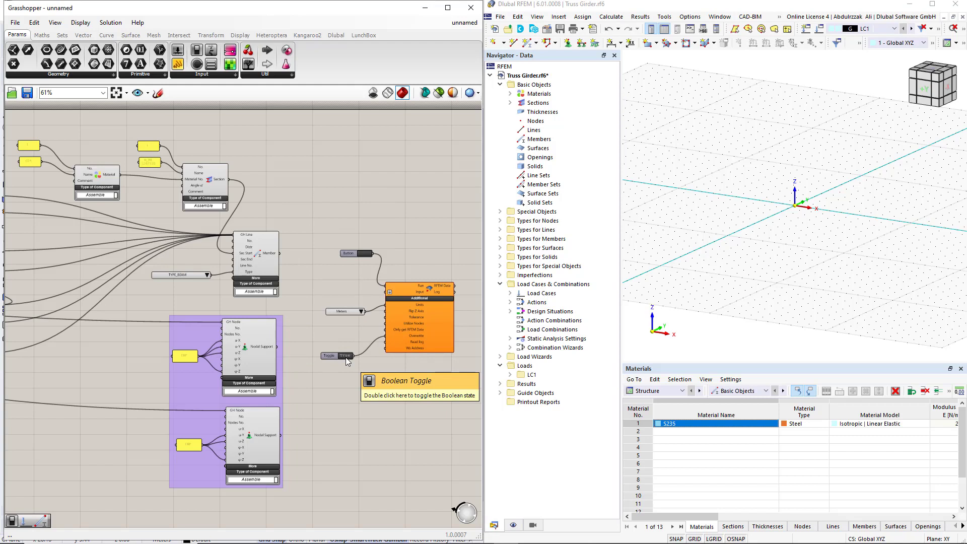
Wire the Material, Section, Member and both Nodal Support outputs together into the export component's Input
left_click_drag(123, 175, 386, 291)
left_click_drag(229, 180, 387, 291, "shift")
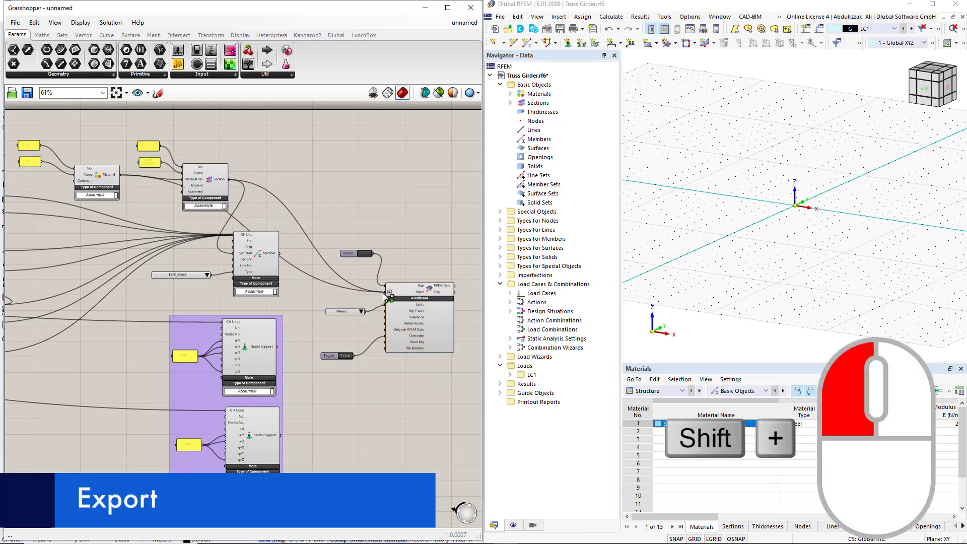
left_click_drag(280, 253, 386, 291, "shift")
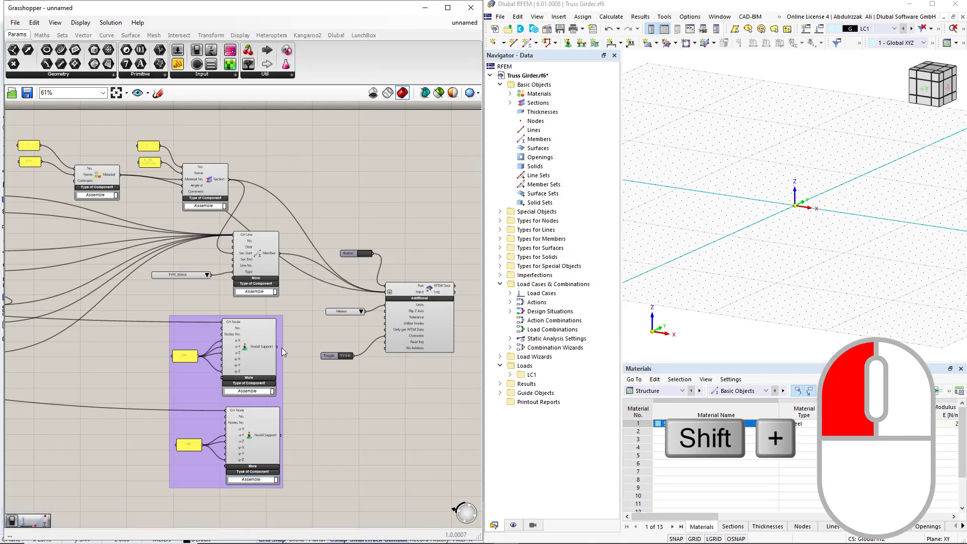
left_click_drag(279, 348, 385, 292, "shift")
left_click_drag(322, 382, 384, 295, "shift")
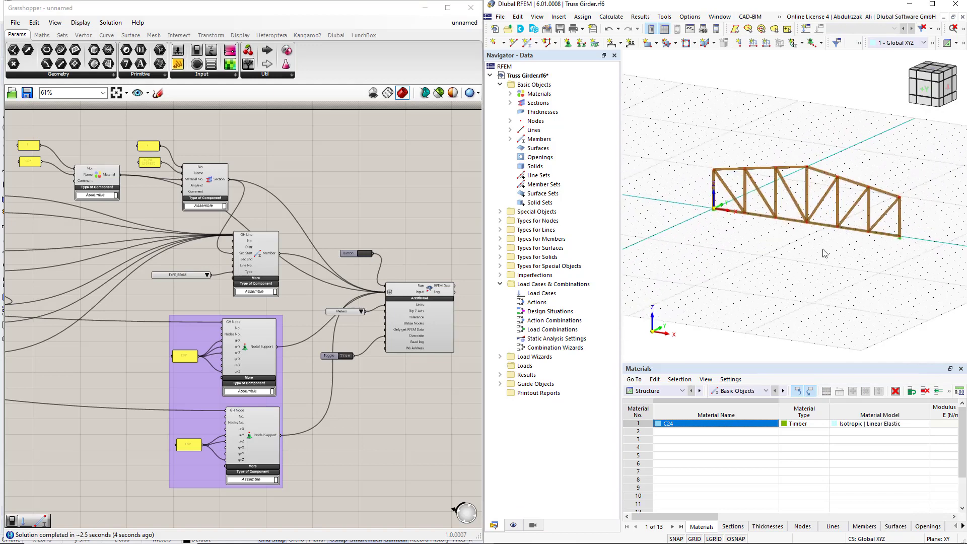
Set the Total length parameter of the truss to 20
scroll(824, 253, "up", 1)
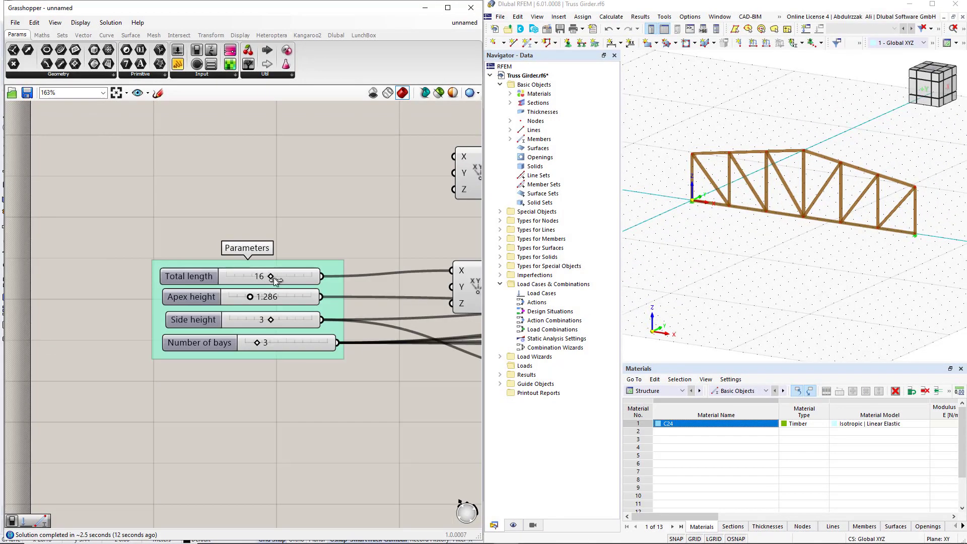
double_click(259, 276)
type("20")
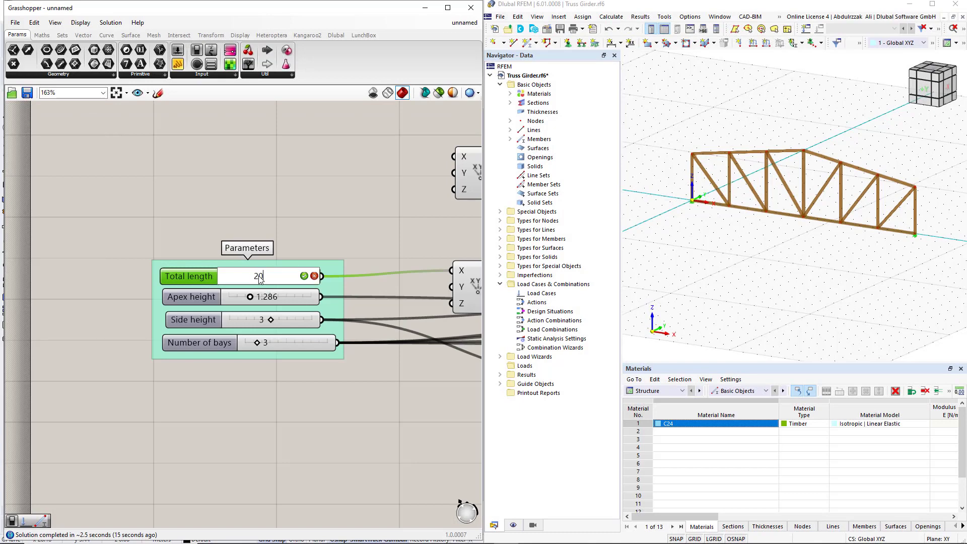
key("Return")
Trigger the export again to update the truss model in RFEM with the changed length
scroll(259, 276, "down", 4)
right_click_drag(407, 287, 249, 352)
scroll(363, 338, "up", 3)
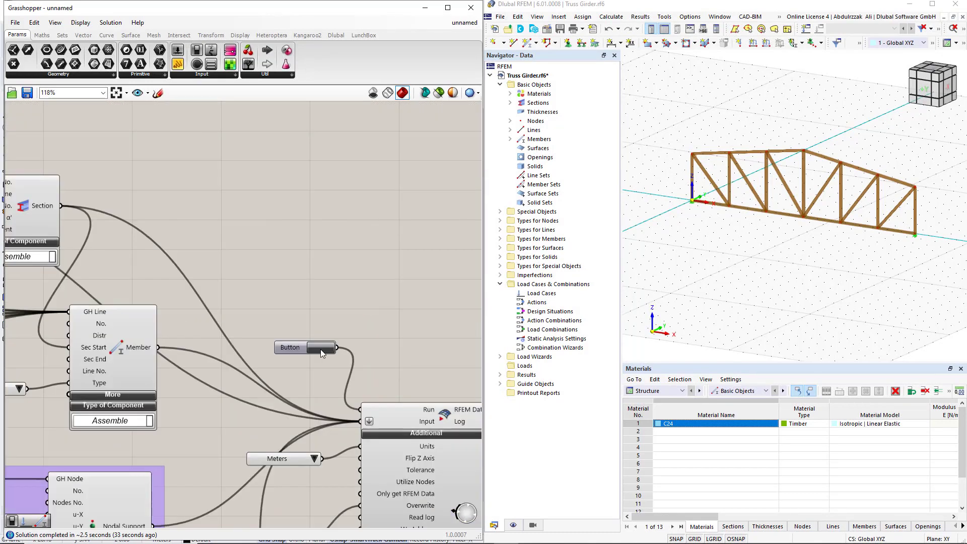
left_click(320, 348)
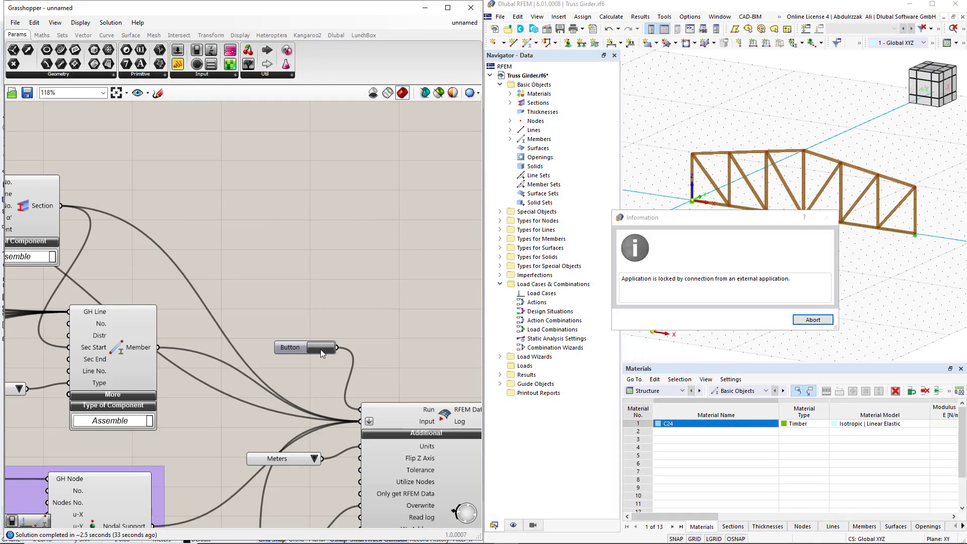
left_click(811, 320)
left_click(765, 321)
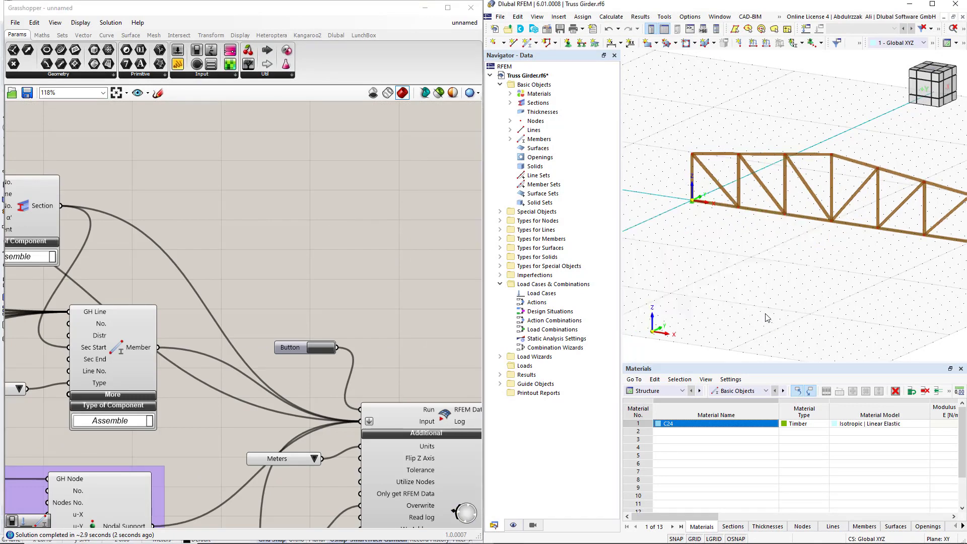